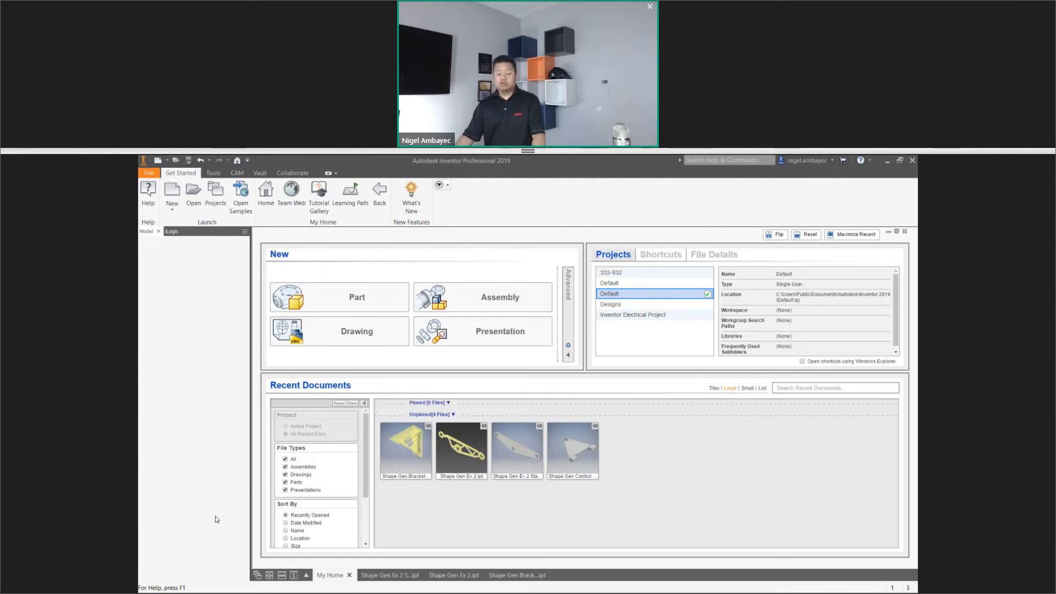
View the finished Shape Gen Ex 2 part, and return to the Shape Gen Ex 2 Start part
{"action": "mouse_move", "coordinate": [446, 578]}
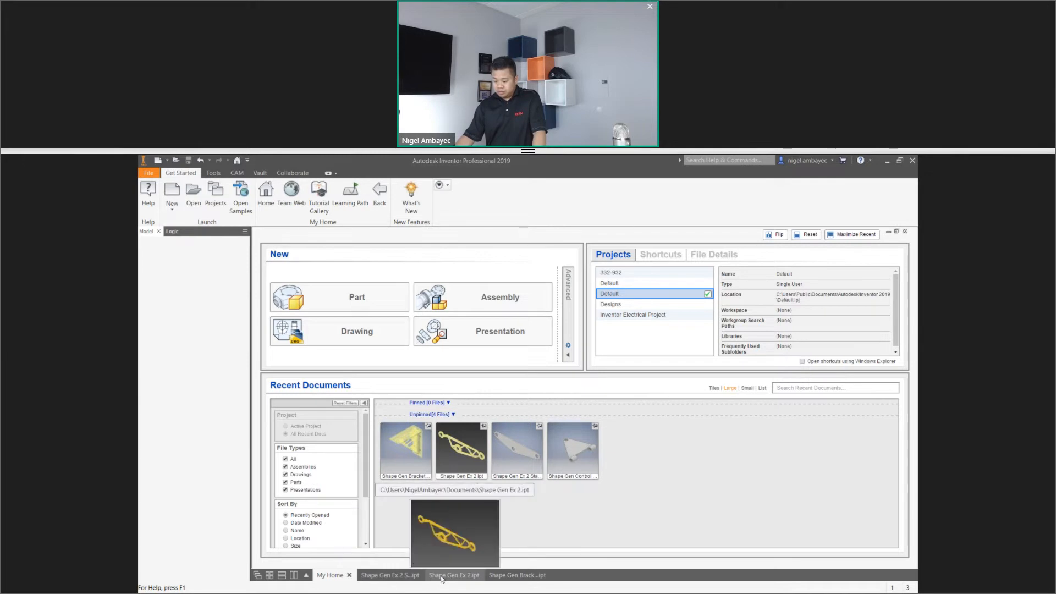
{"action": "left_click", "coordinate": [441, 576]}
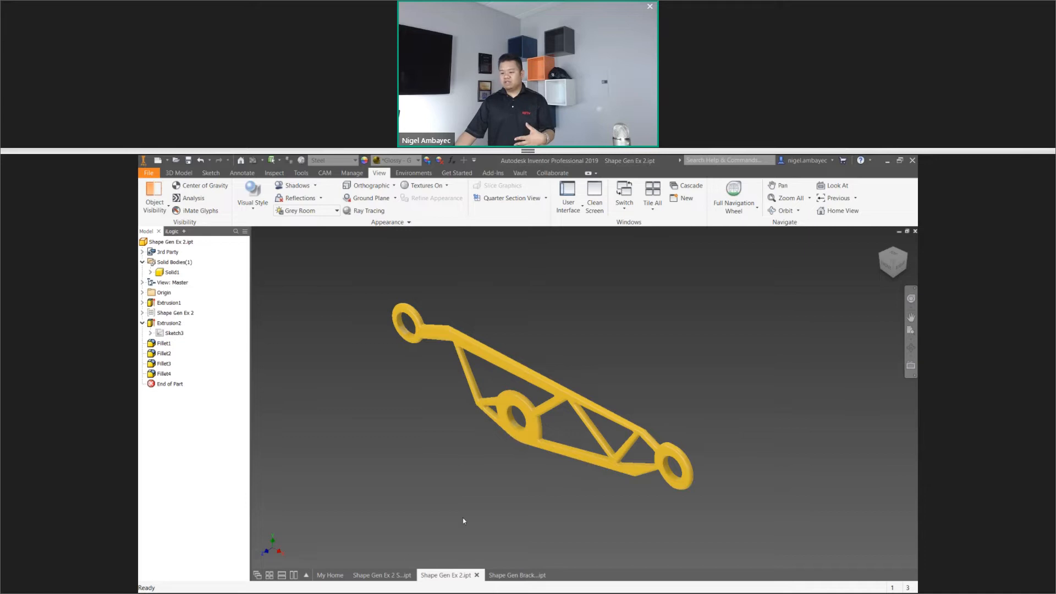
{"action": "left_click", "coordinate": [391, 578]}
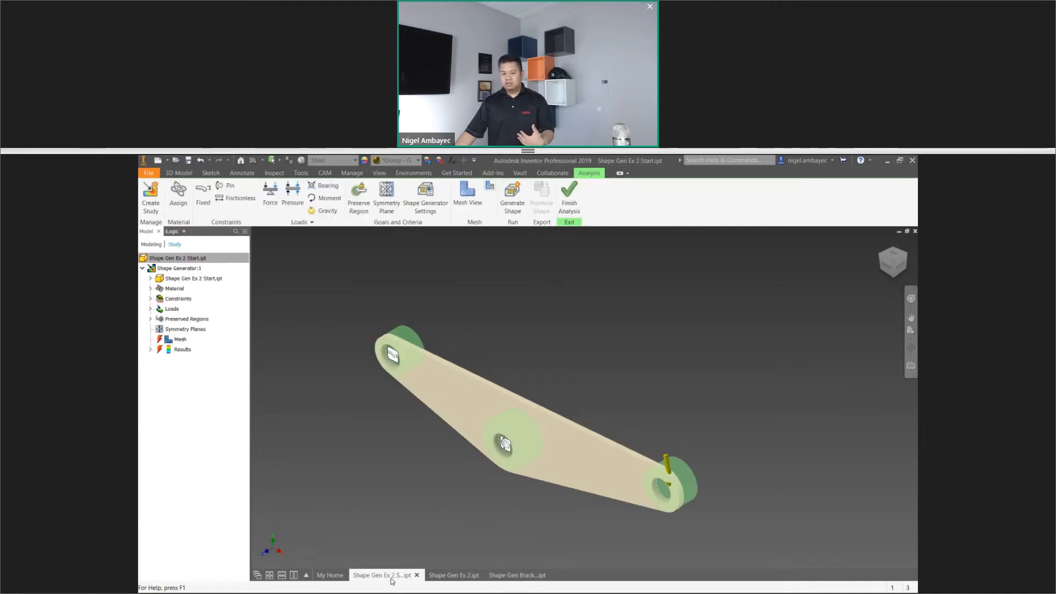
Finish the open analysis of the start part and re-enter the Stress Analysis environment
{"action": "left_click", "coordinate": [570, 195]}
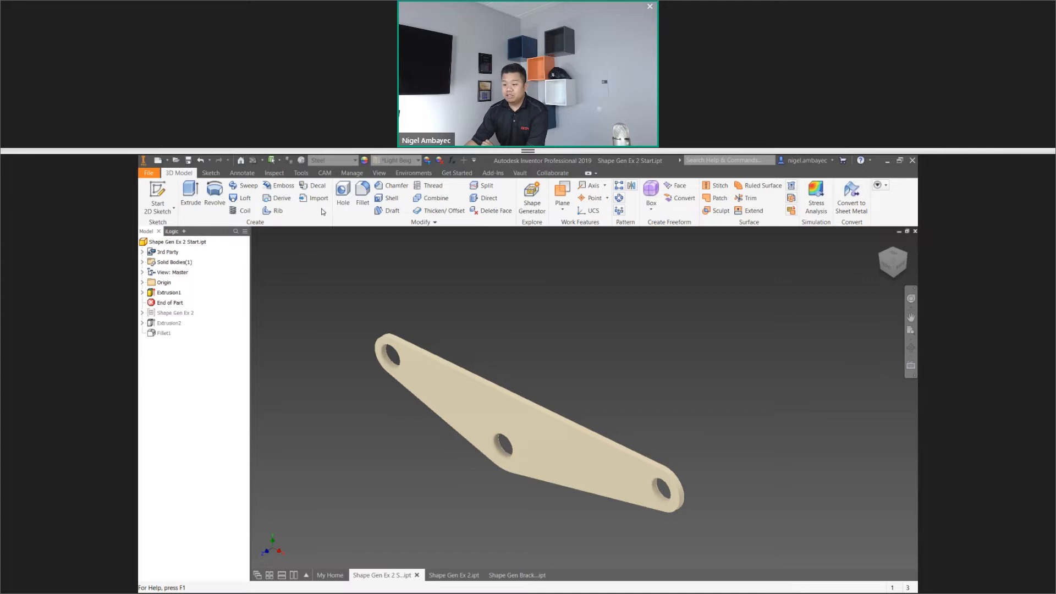
{"action": "left_click", "coordinate": [407, 174]}
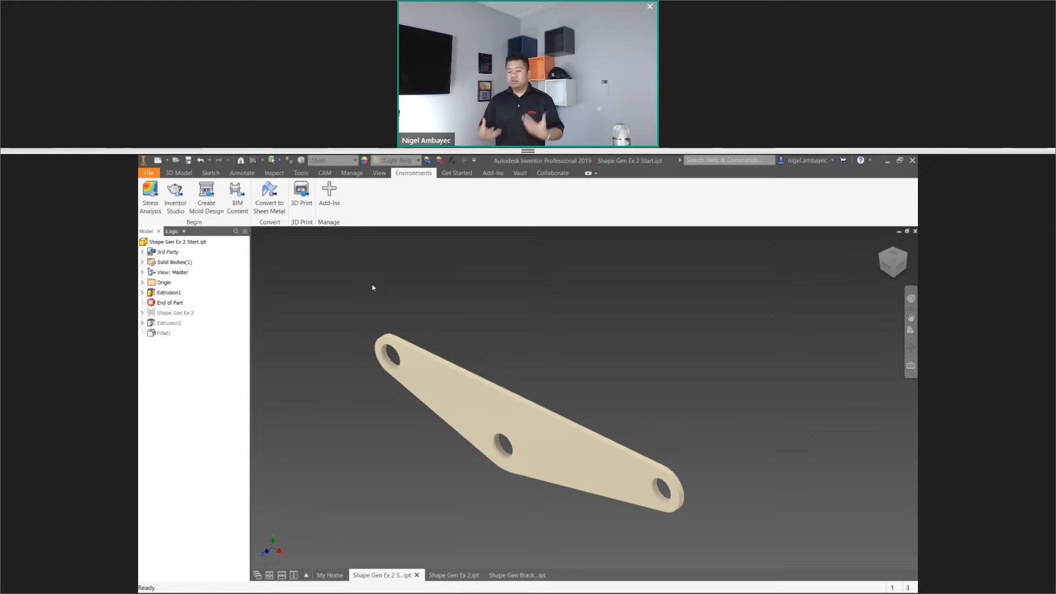
{"action": "left_click", "coordinate": [151, 209]}
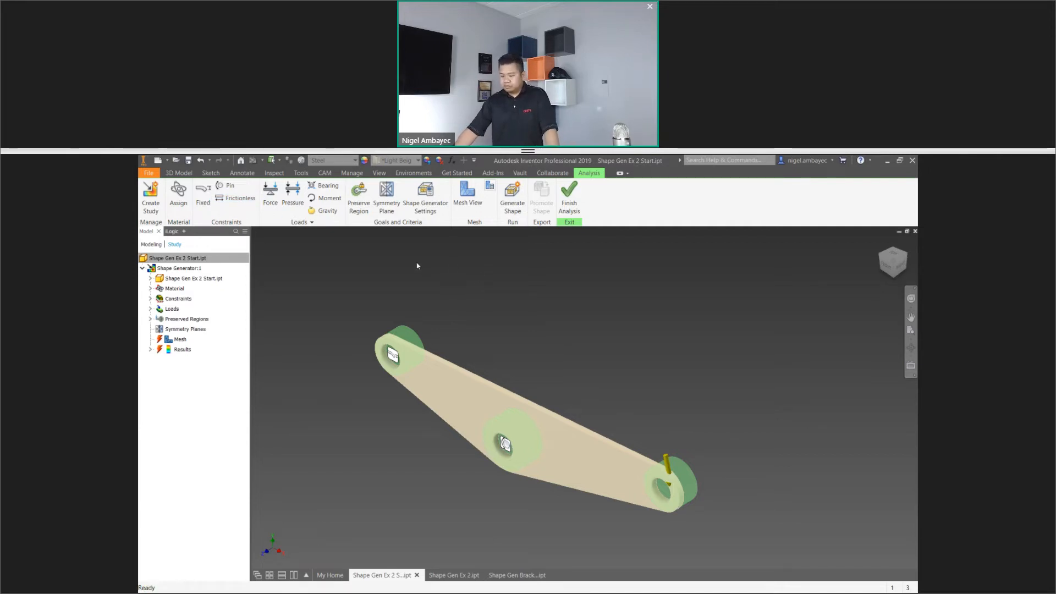
Create a new study of the Shape Generator type for the plate
{"action": "left_click", "coordinate": [144, 213]}
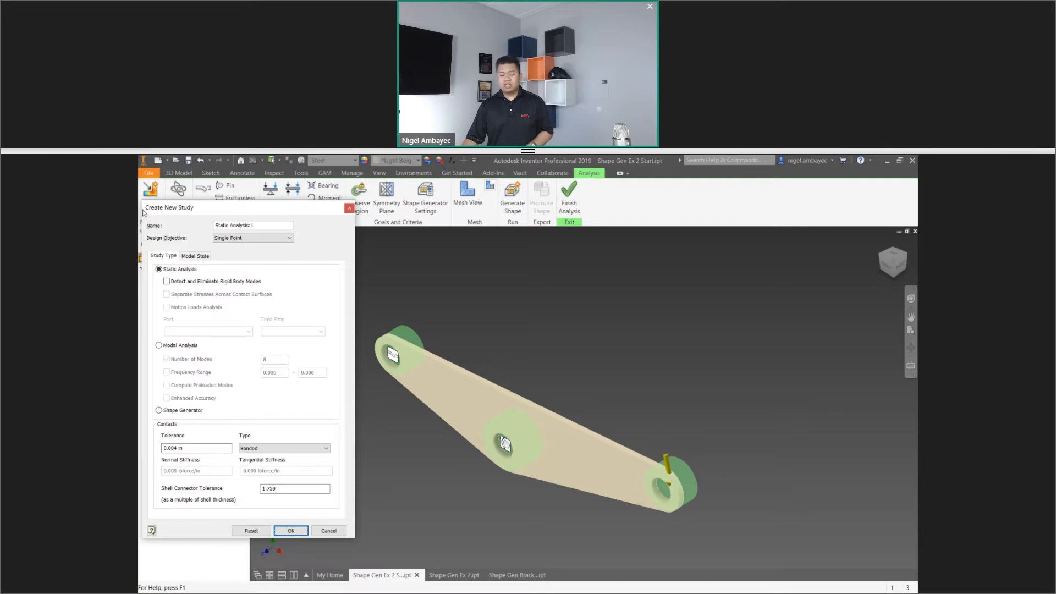
{"action": "left_click", "coordinate": [159, 410]}
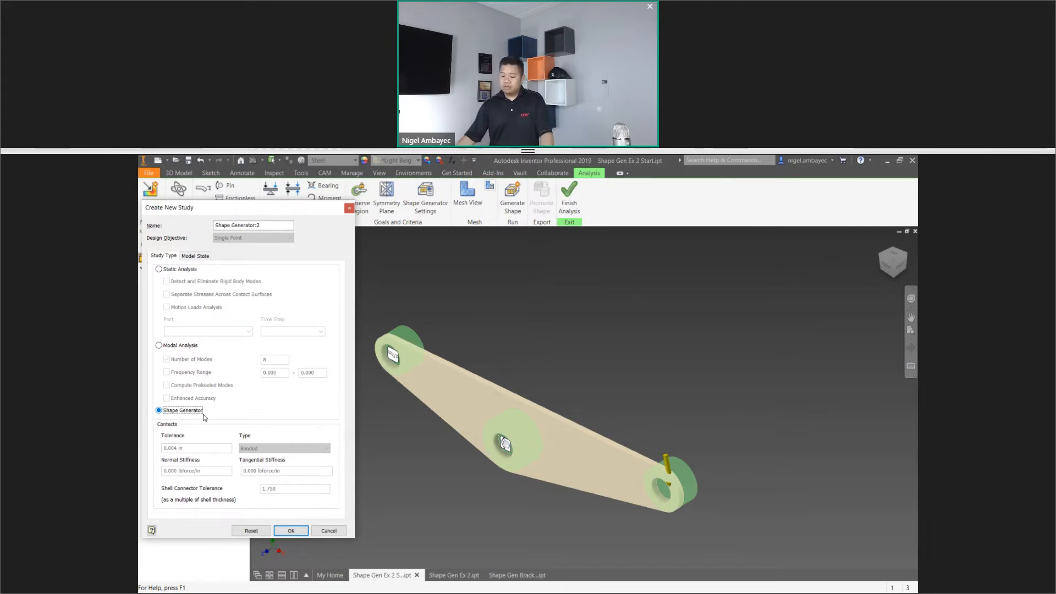
{"action": "left_click", "coordinate": [291, 531]}
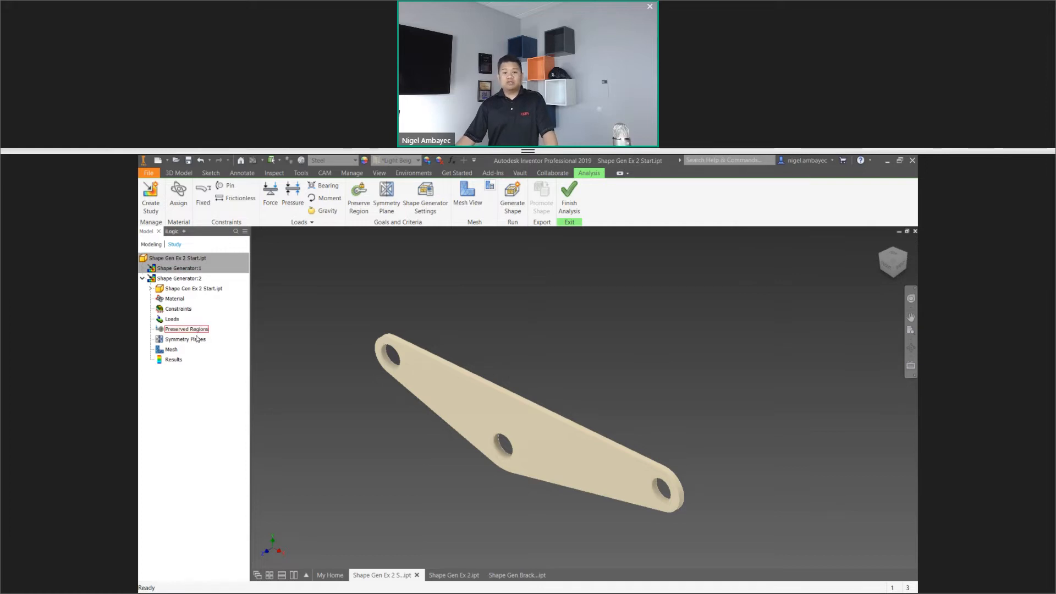
Confirm the plate's study material assignment with Yield Strength as the safety factor basis
{"action": "left_click", "coordinate": [177, 216]}
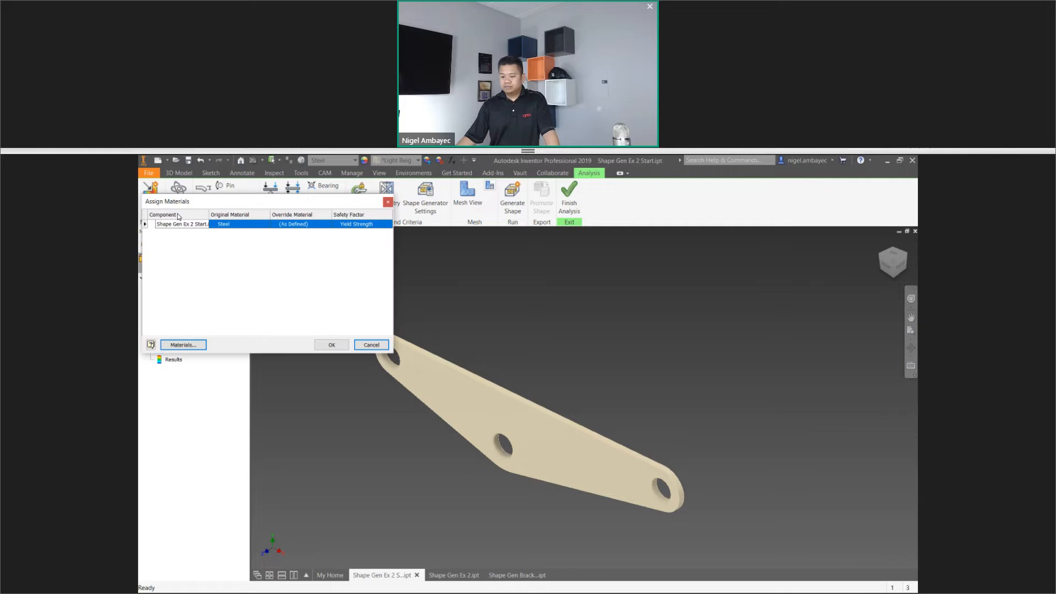
{"action": "left_click_drag", "start_coordinate": [310, 211], "coordinate": [638, 242]}
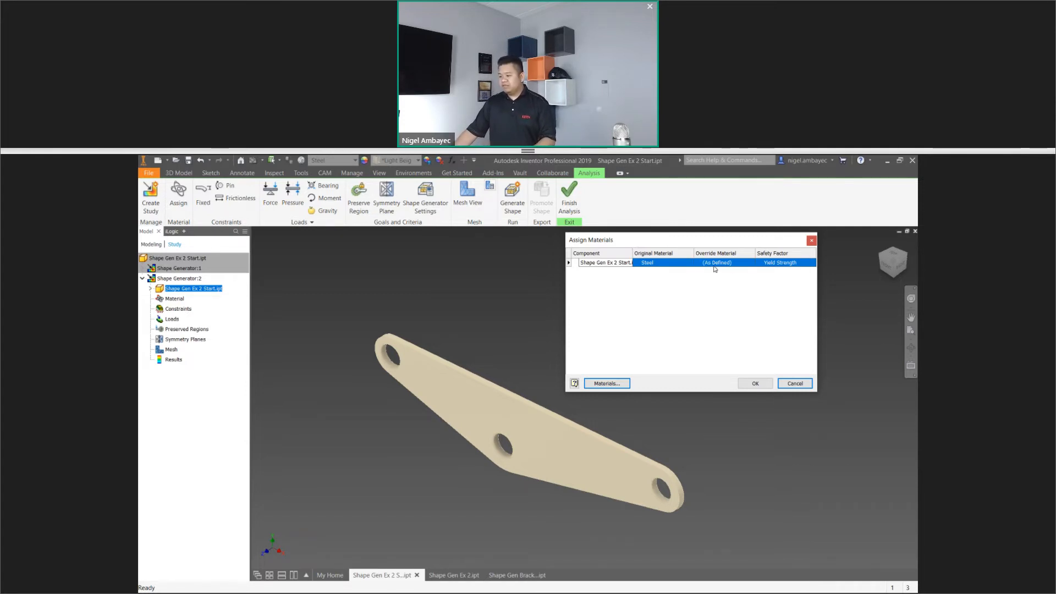
{"action": "left_click", "coordinate": [770, 262]}
{"action": "left_click", "coordinate": [778, 263]}
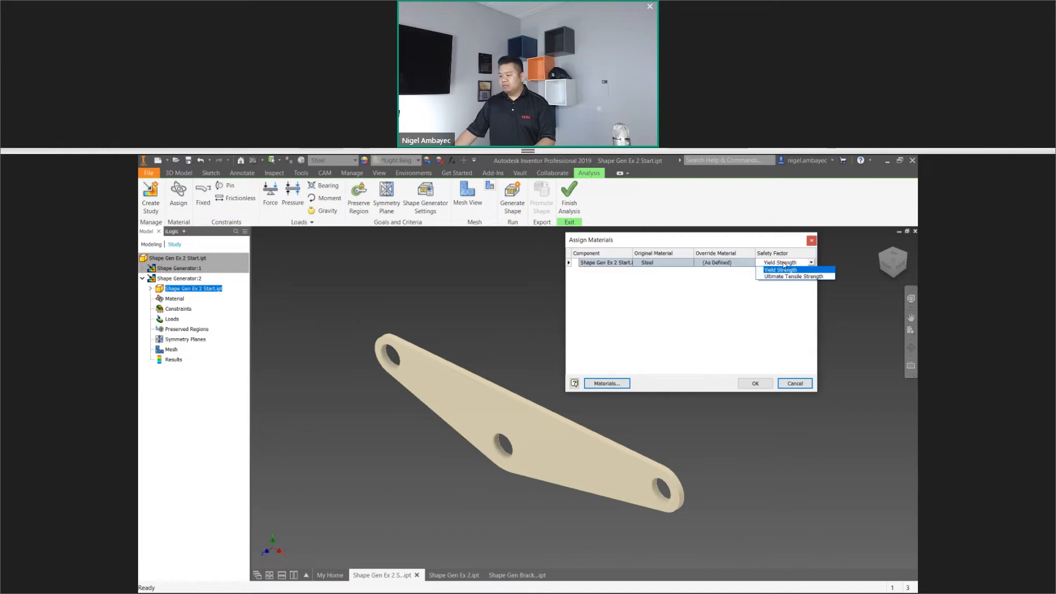
{"action": "left_click", "coordinate": [788, 265]}
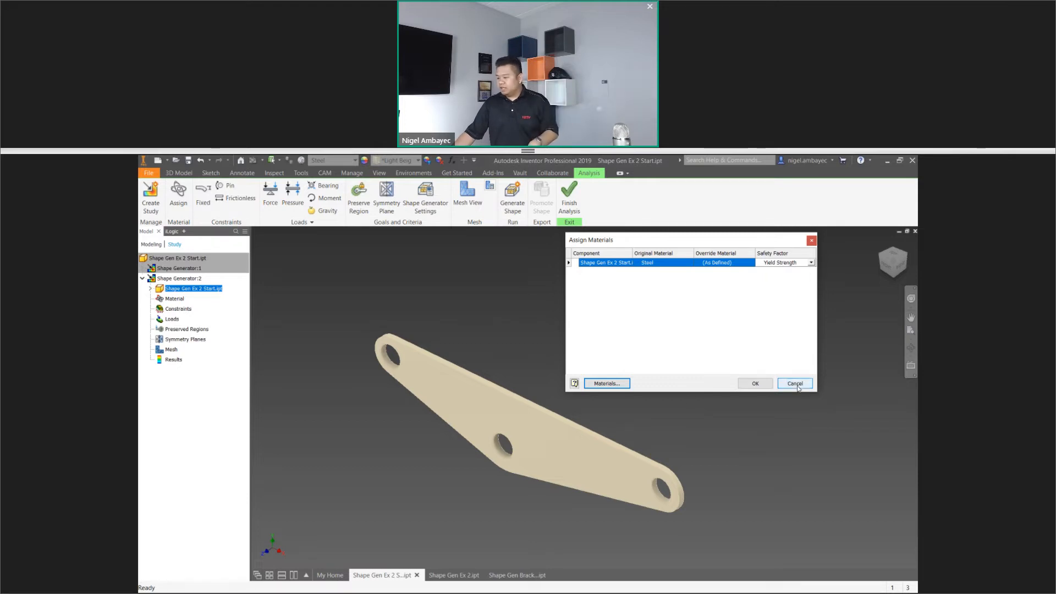
{"action": "left_click", "coordinate": [755, 383]}
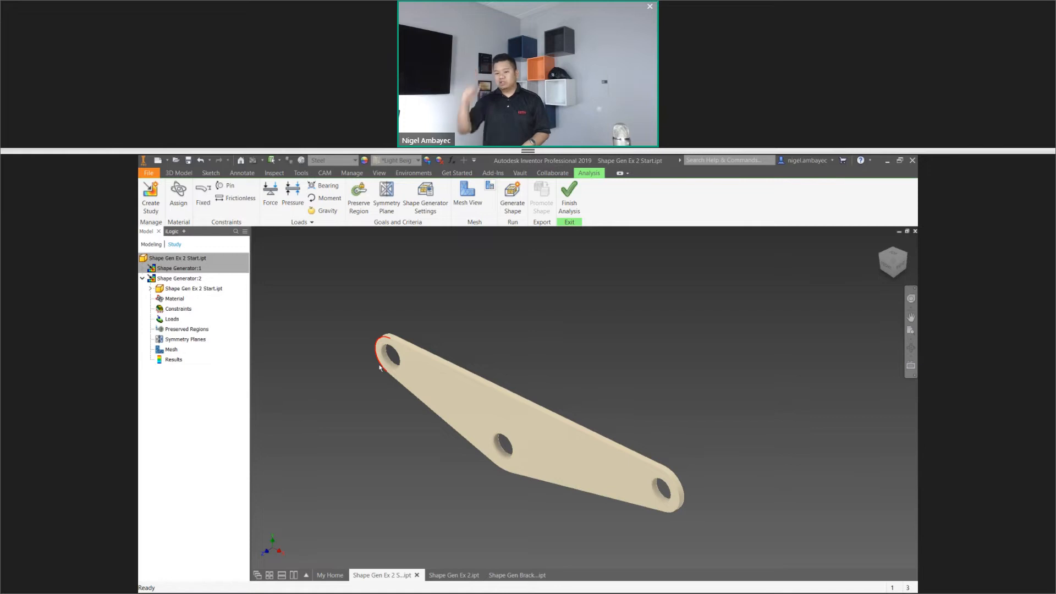
Apply a fixed constraint to the inner face of the hole at the plate's left end
{"action": "left_click", "coordinate": [205, 192]}
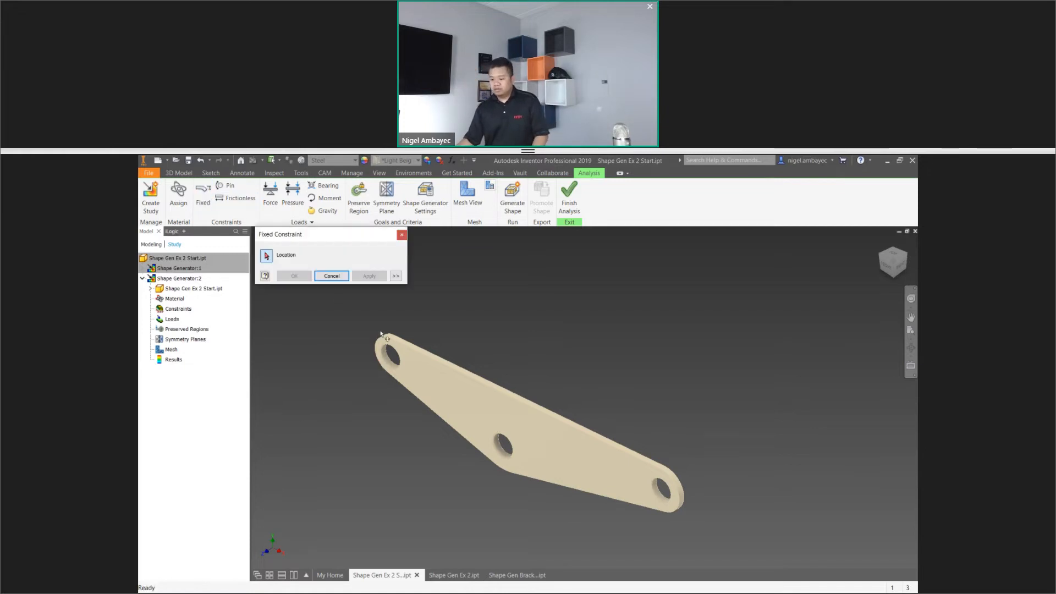
{"action": "left_click", "coordinate": [392, 366]}
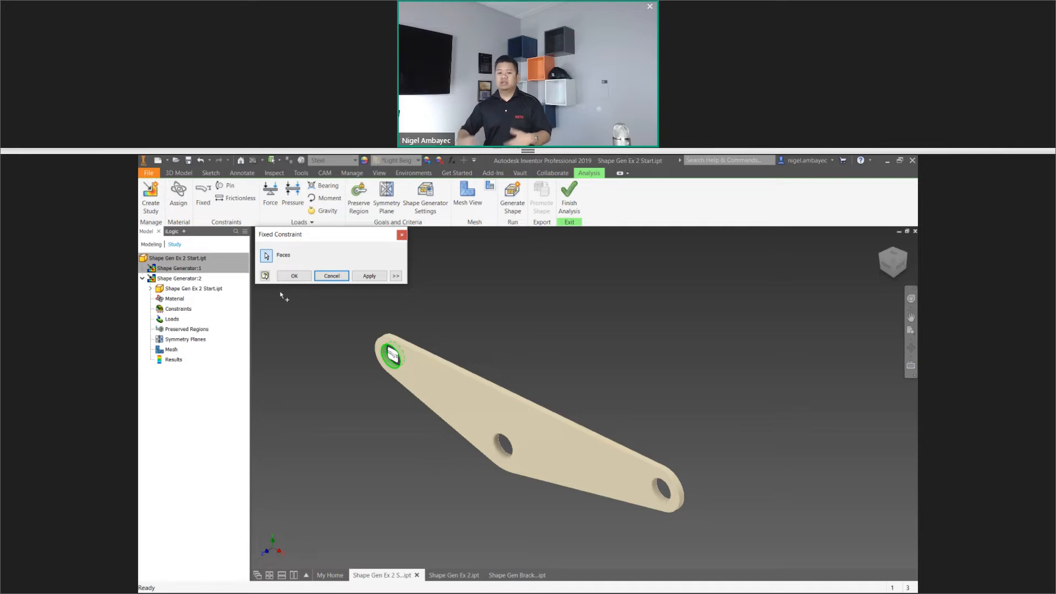
{"action": "left_click", "coordinate": [367, 277]}
{"action": "left_click", "coordinate": [402, 235]}
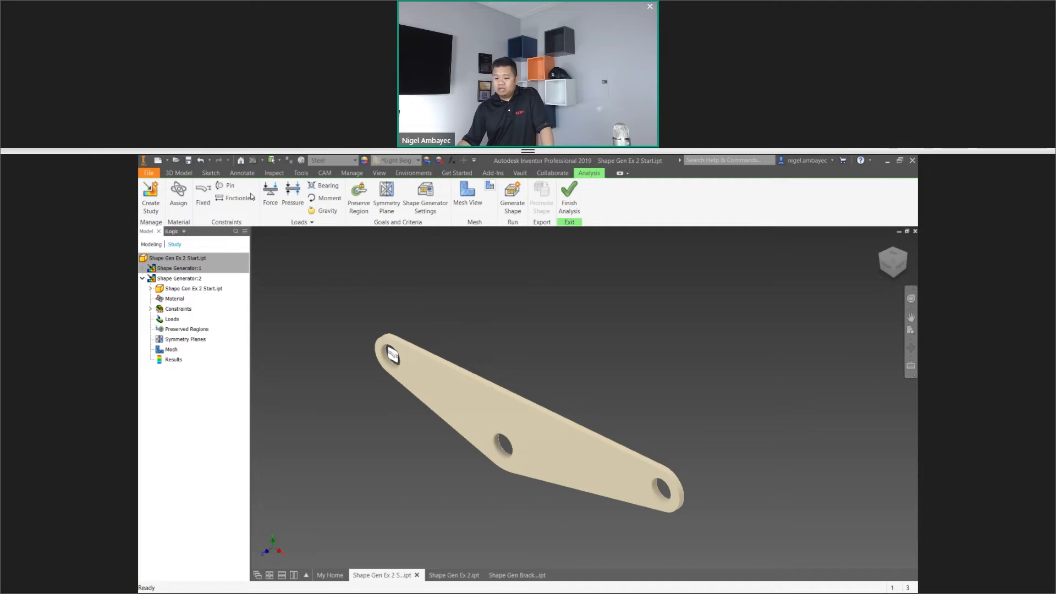
Apply a pin constraint to the inner face of the plate's middle hole
{"action": "left_click", "coordinate": [229, 186]}
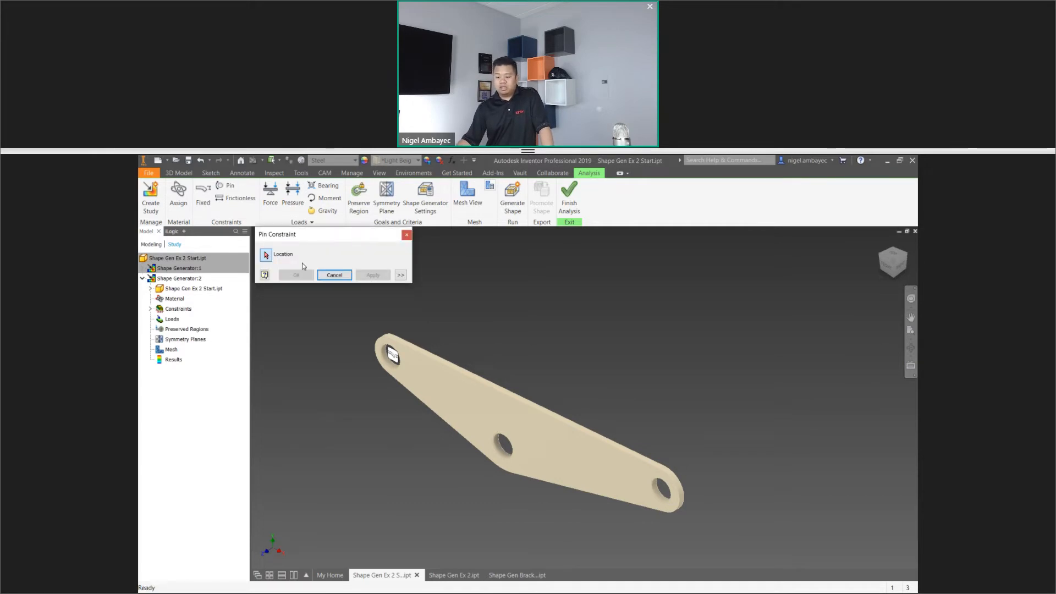
{"action": "left_click", "coordinate": [507, 456]}
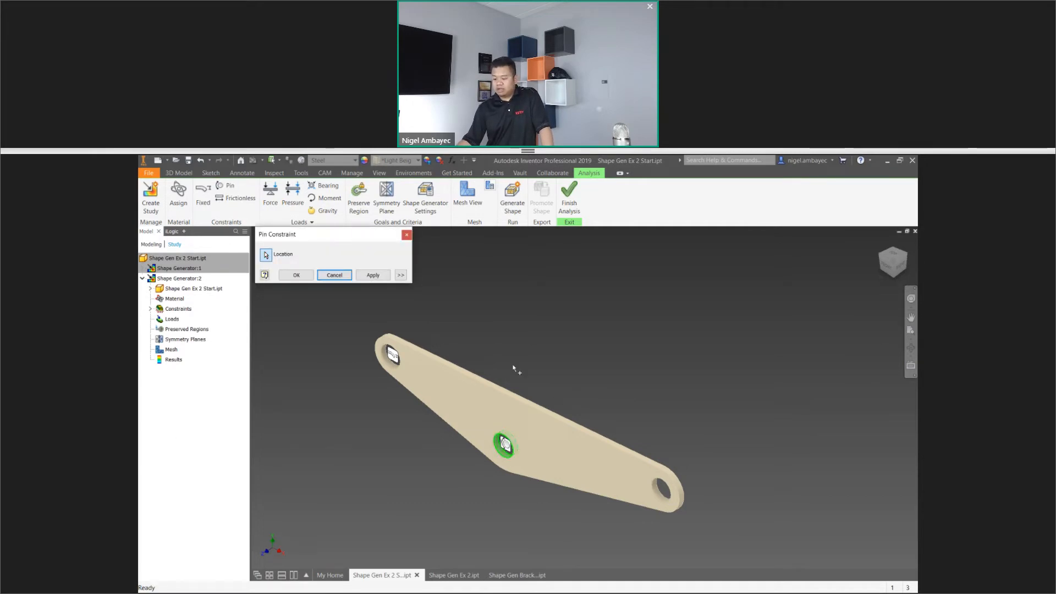
{"action": "scroll", "coordinate": [506, 445], "scroll_direction": "up", "scroll_amount": 6}
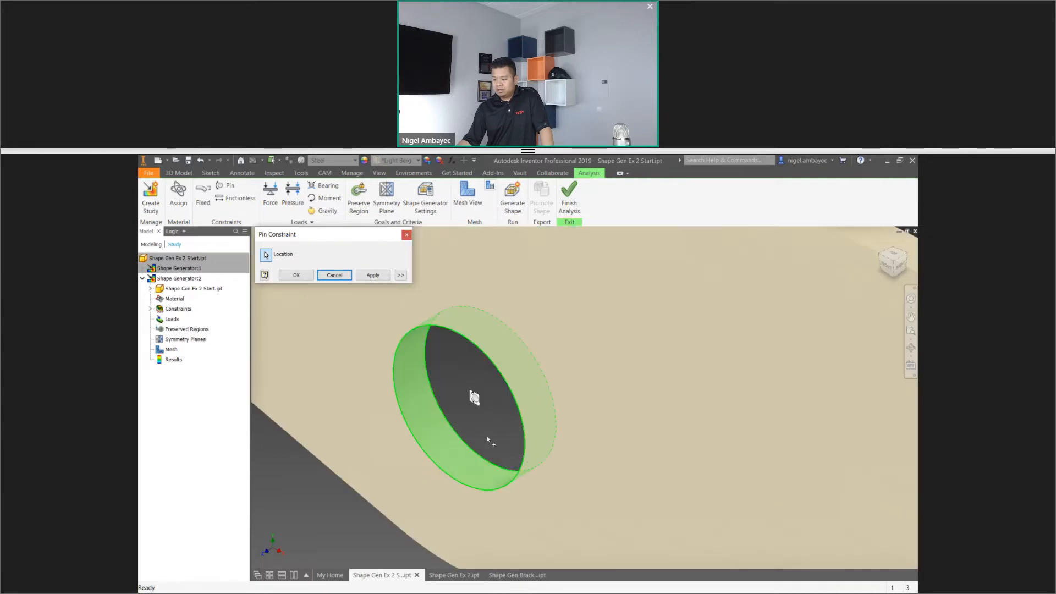
{"action": "scroll", "coordinate": [474, 397], "scroll_direction": "down", "scroll_amount": 6}
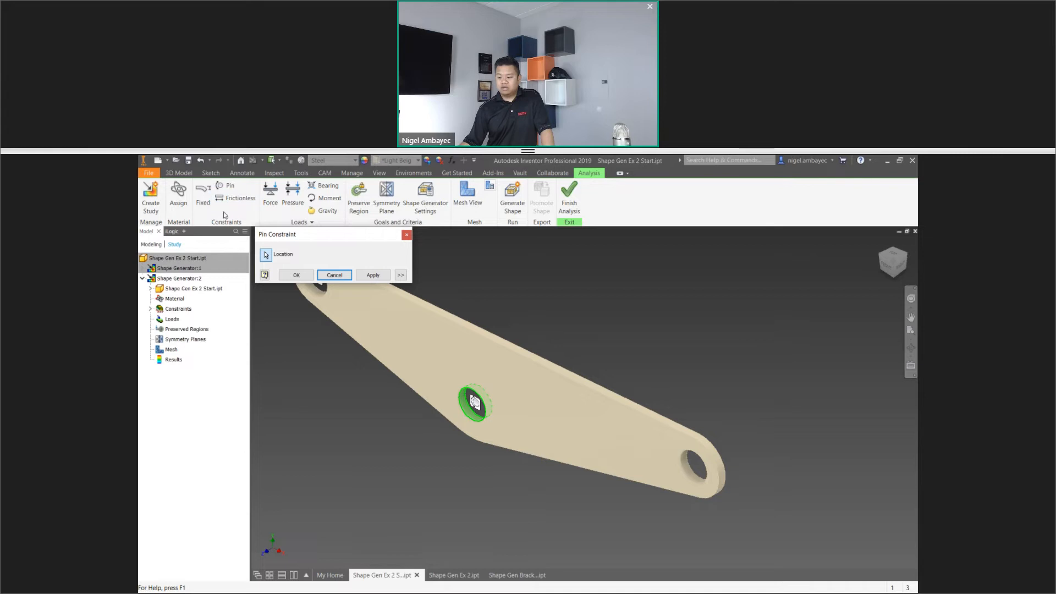
{"action": "middle_click_drag", "start_coordinate": [384, 334], "coordinate": [483, 429]}
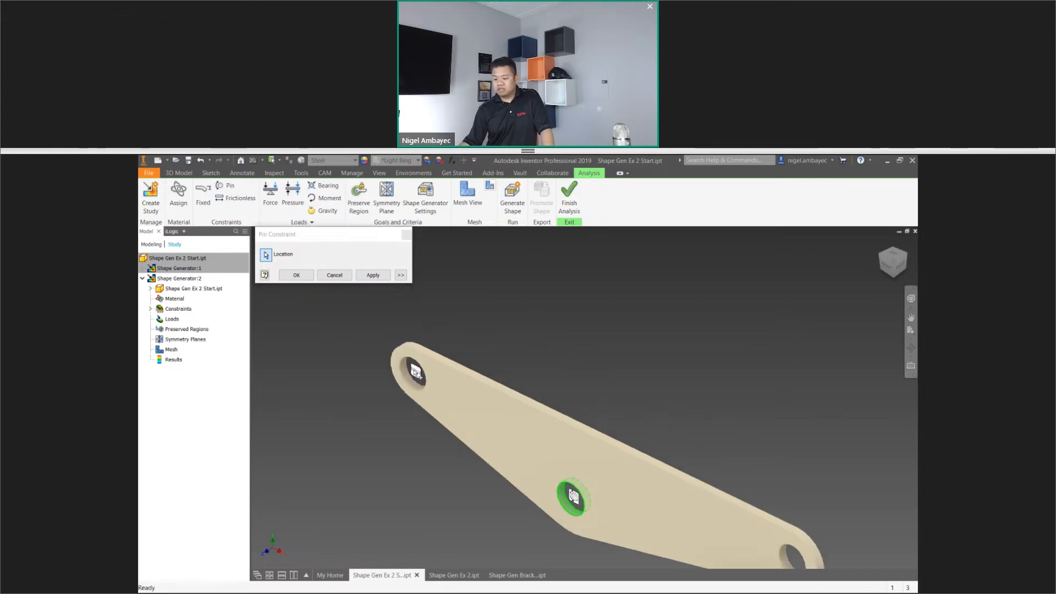
{"action": "left_click", "coordinate": [296, 275]}
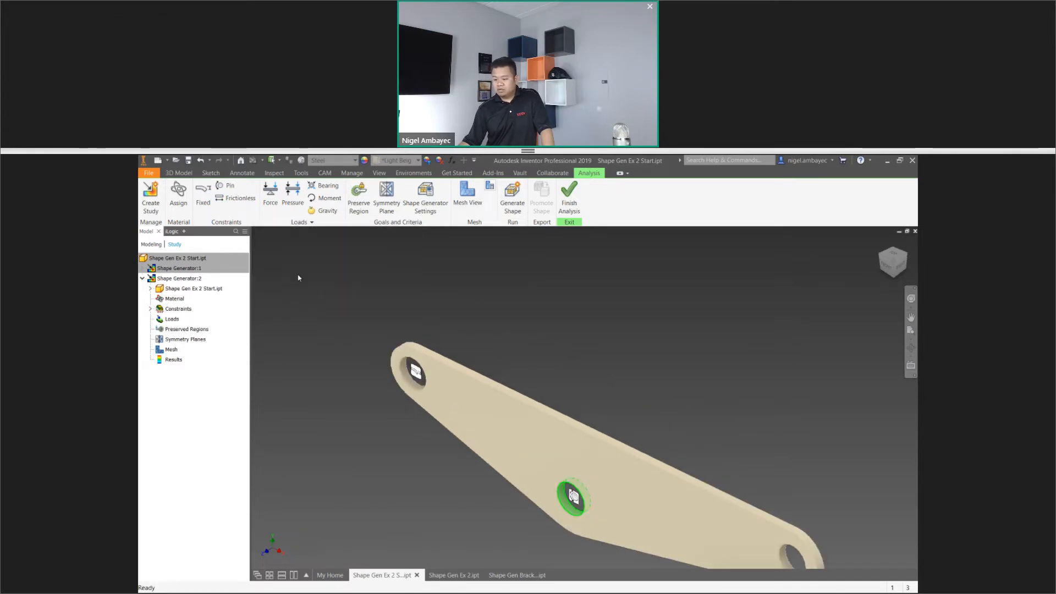
Start a force load on the inner face of the hole at the plate's right end
{"action": "middle_click_drag", "start_coordinate": [685, 399], "coordinate": [600, 351]}
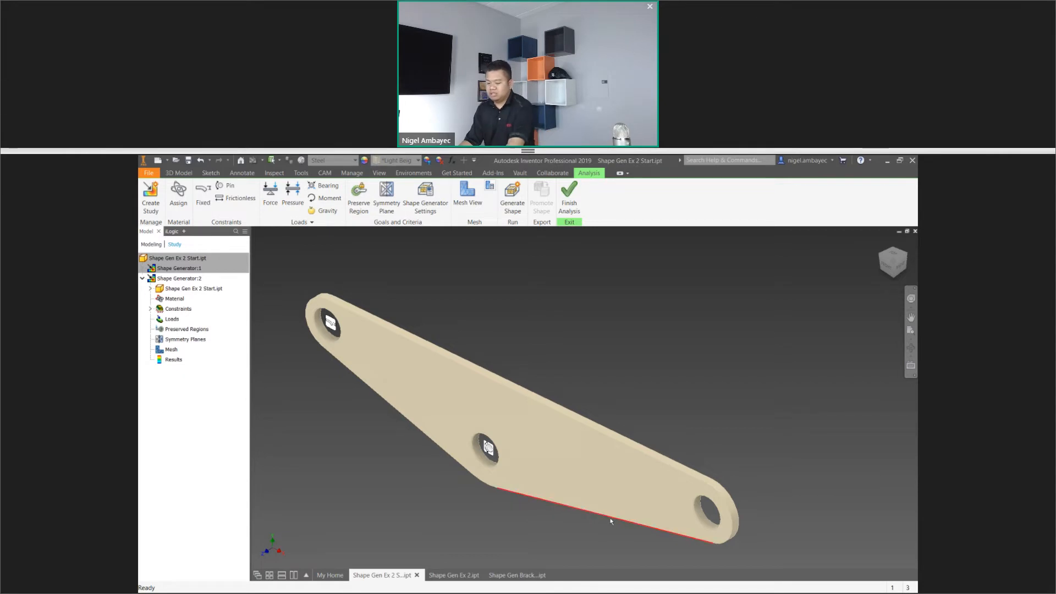
{"action": "middle_click_drag", "start_coordinate": [601, 510], "coordinate": [604, 550], "text": "shift"}
{"action": "left_click", "coordinate": [604, 549]}
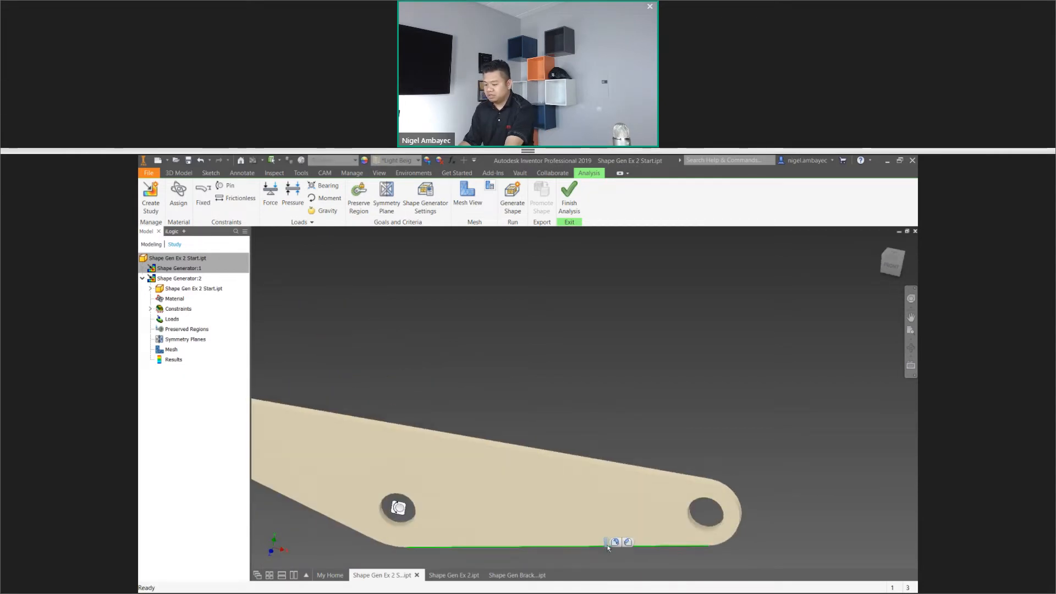
{"action": "left_click", "coordinate": [270, 192]}
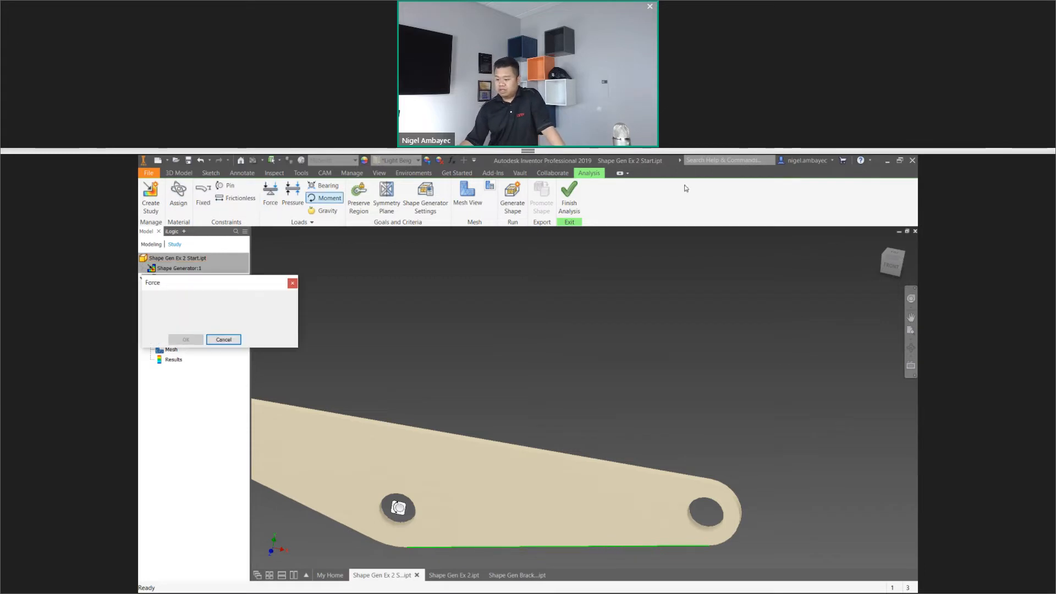
{"action": "left_click", "coordinate": [709, 531]}
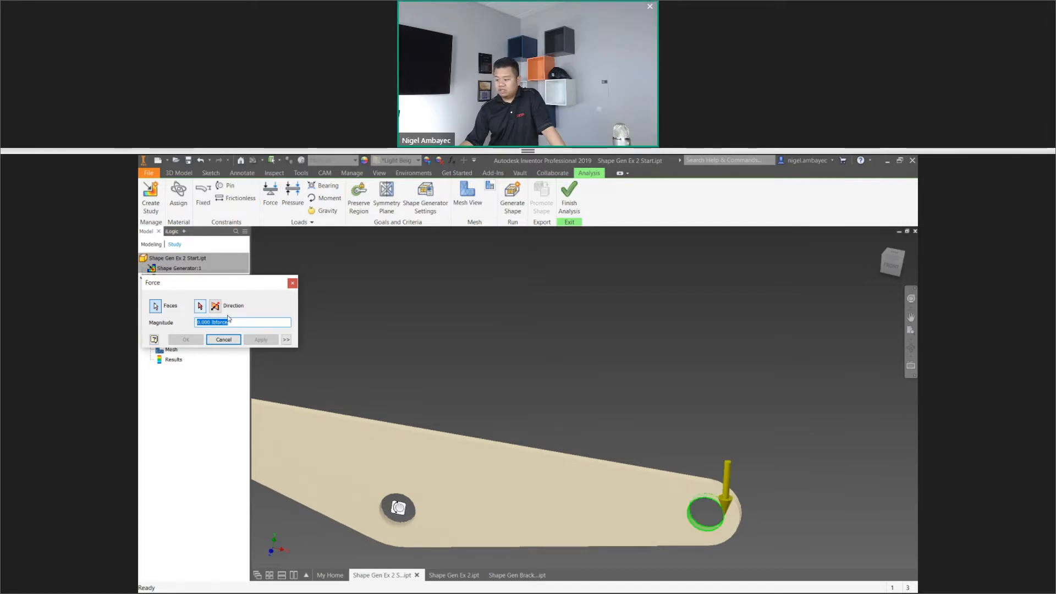
{"action": "scroll", "coordinate": [718, 506], "scroll_direction": "down", "scroll_amount": 3}
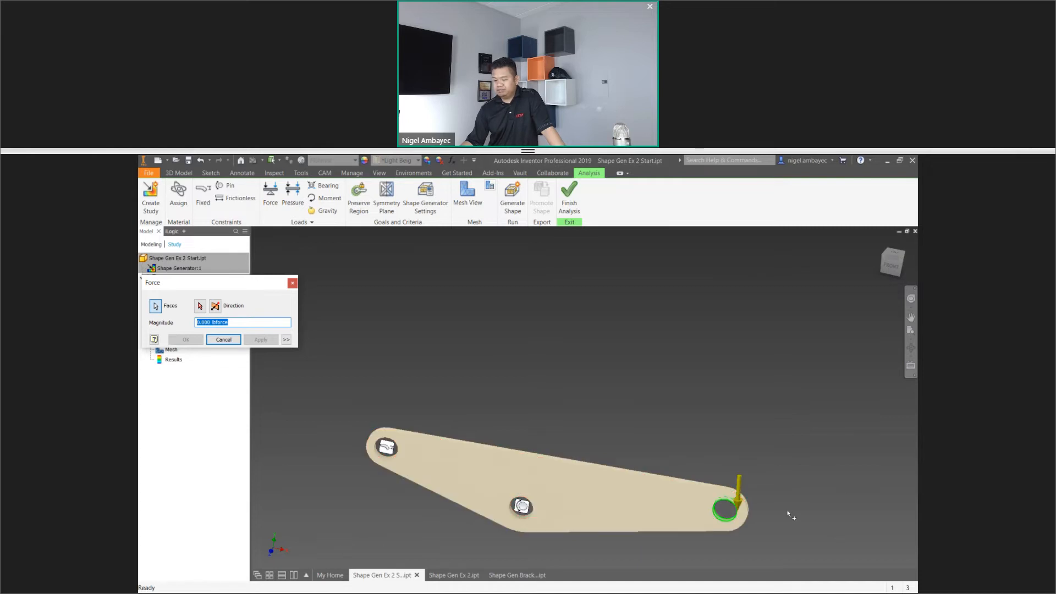
{"action": "scroll", "coordinate": [743, 511], "scroll_direction": "up", "scroll_amount": 2}
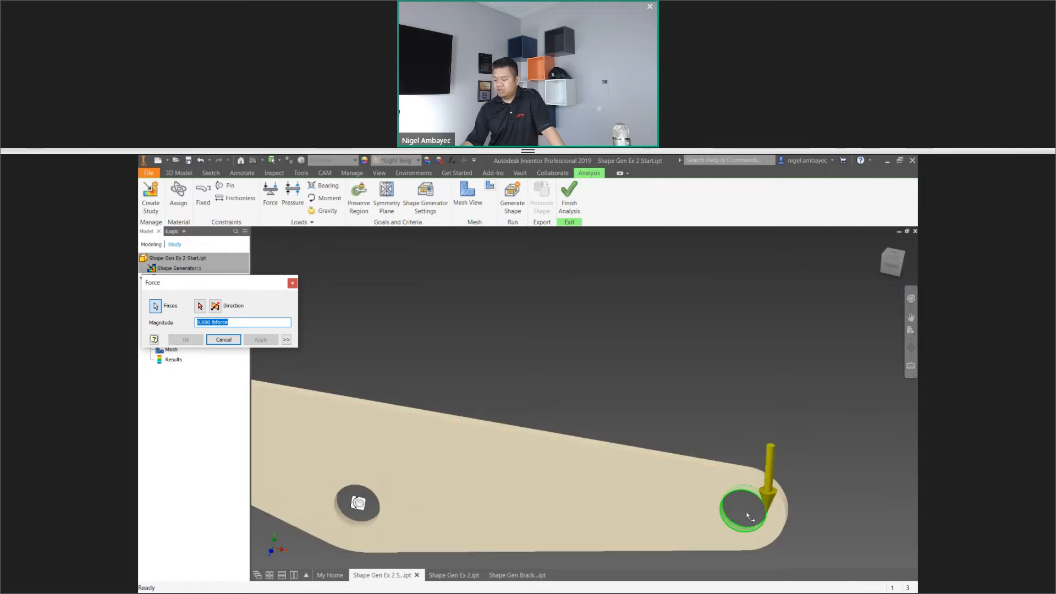
{"action": "scroll", "coordinate": [744, 520], "scroll_direction": "down", "scroll_amount": 1}
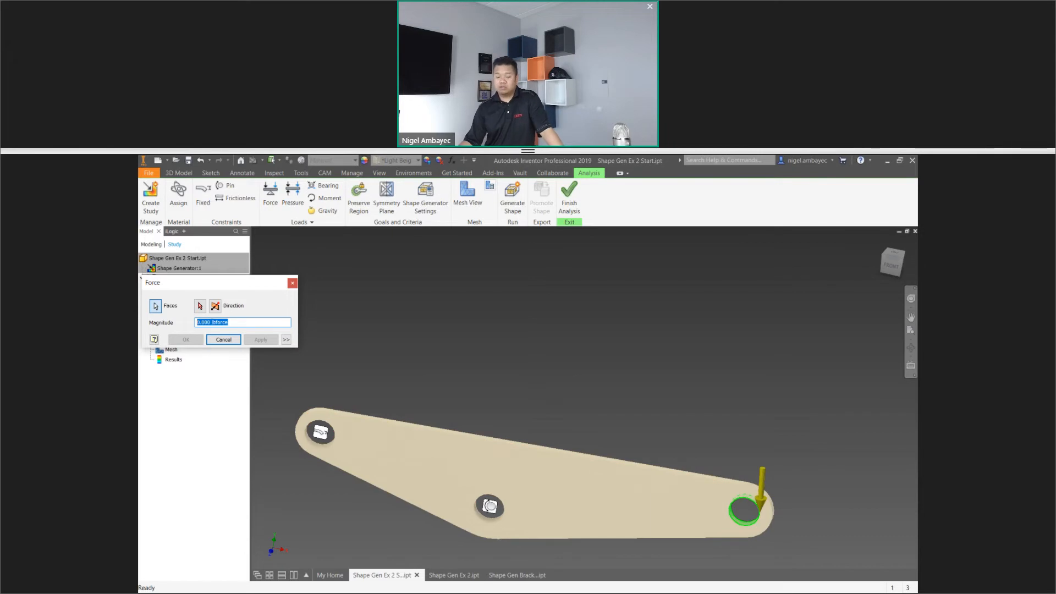
Set the force's direction from the narrow lower side face between the middle and right-end holes
{"action": "left_click", "coordinate": [217, 308]}
{"action": "left_click", "coordinate": [218, 308]}
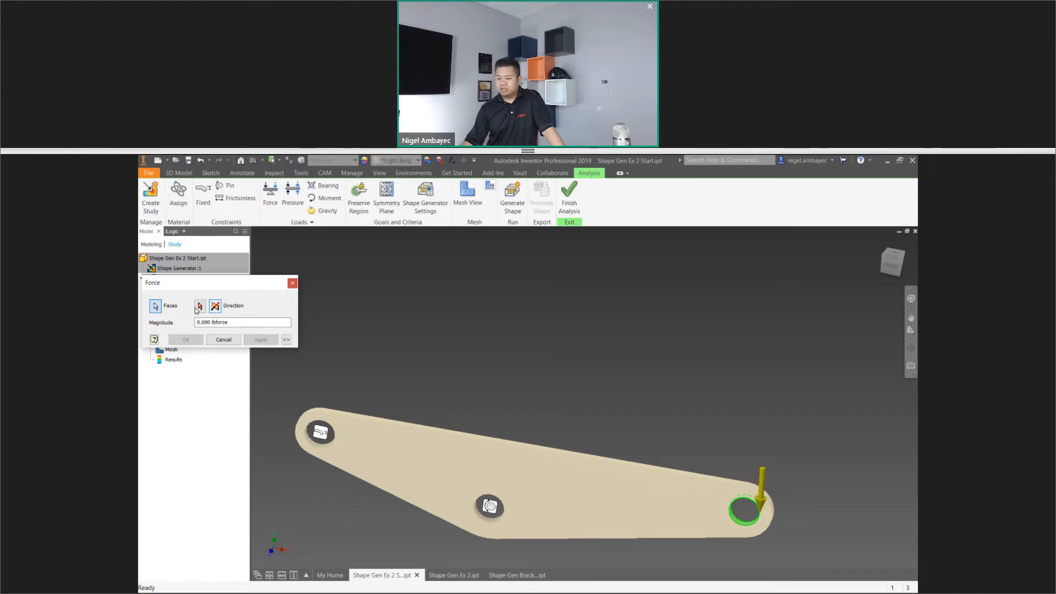
{"action": "left_click", "coordinate": [201, 308]}
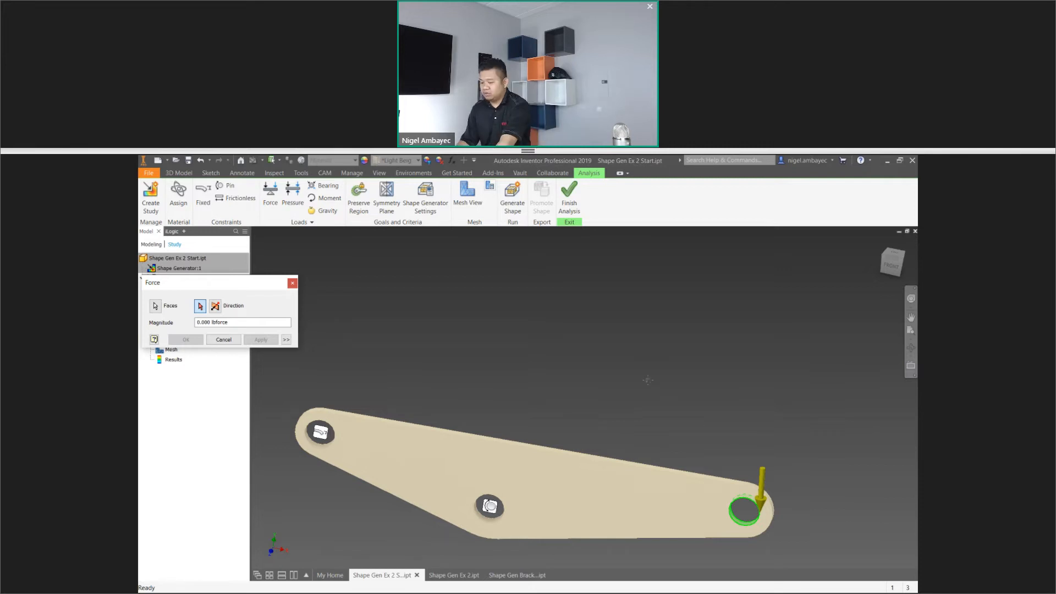
{"action": "middle_click_drag", "start_coordinate": [647, 380], "coordinate": [671, 453], "text": "shift"}
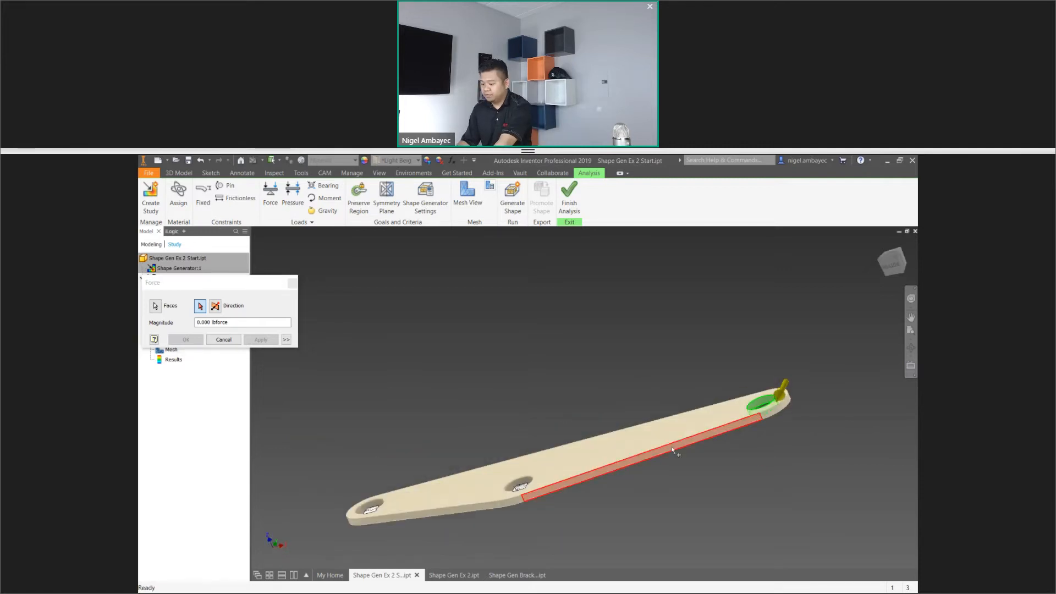
{"action": "left_click", "coordinate": [672, 450]}
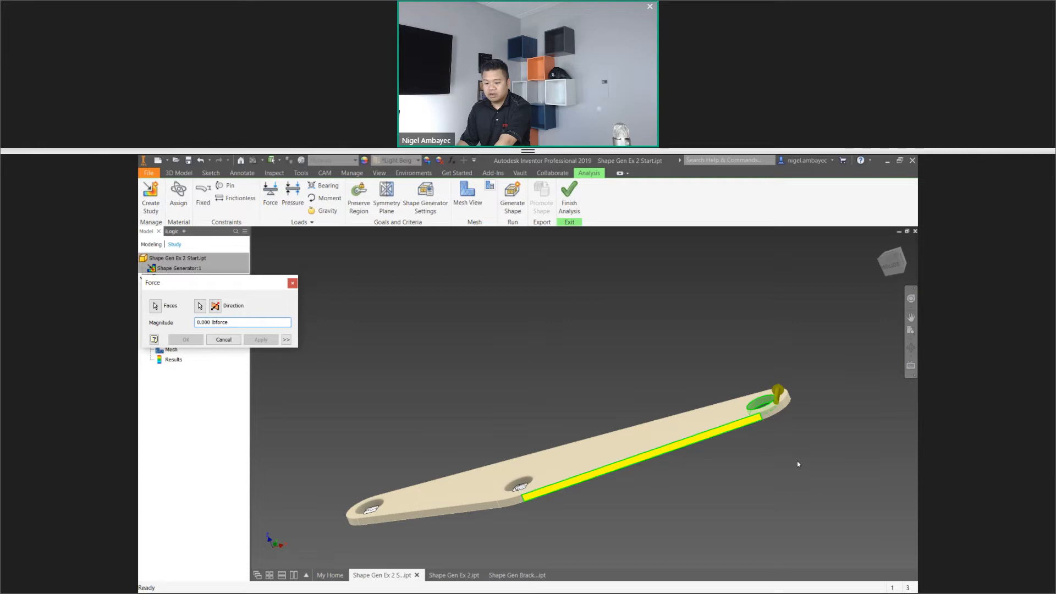
{"action": "middle_click_drag", "start_coordinate": [798, 463], "coordinate": [816, 490], "text": "shift"}
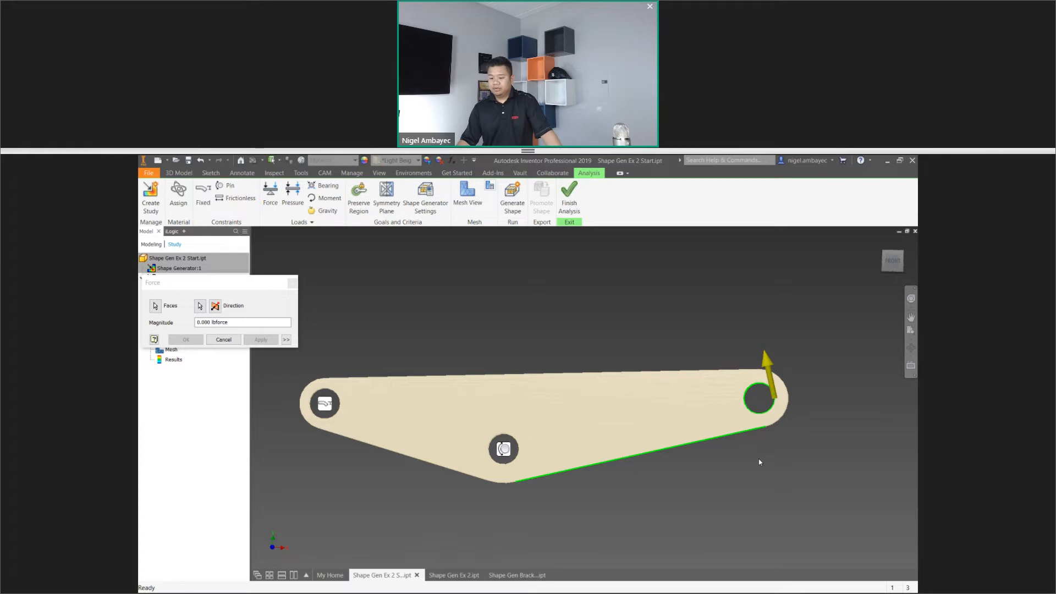
Reverse the force to point downward at the right-end hole, set its magnitude to 500 N and finish the load
{"action": "scroll", "coordinate": [759, 462], "scroll_direction": "up", "scroll_amount": 3}
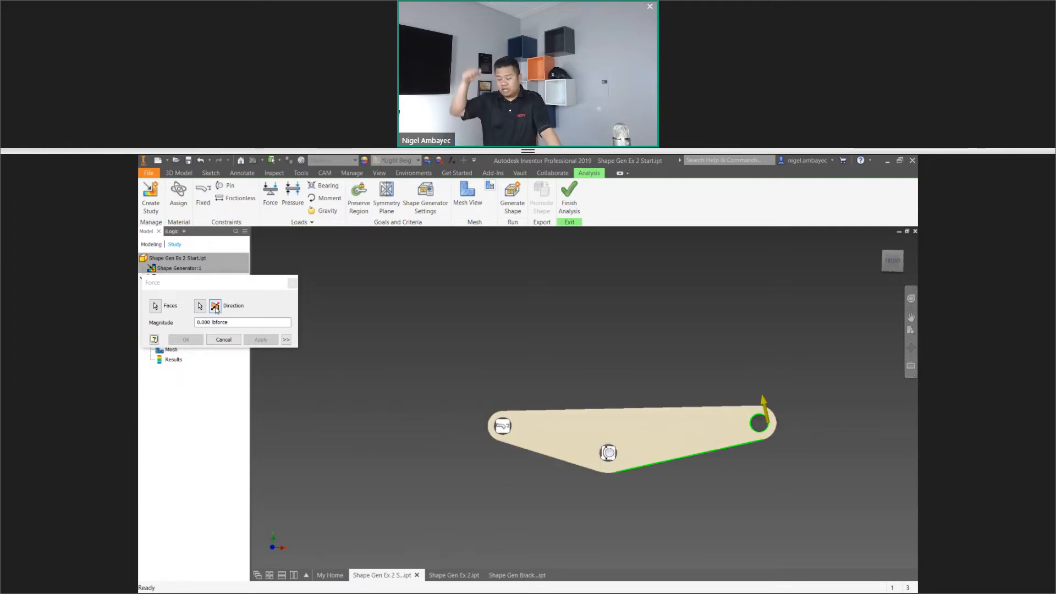
{"action": "left_click", "coordinate": [216, 309]}
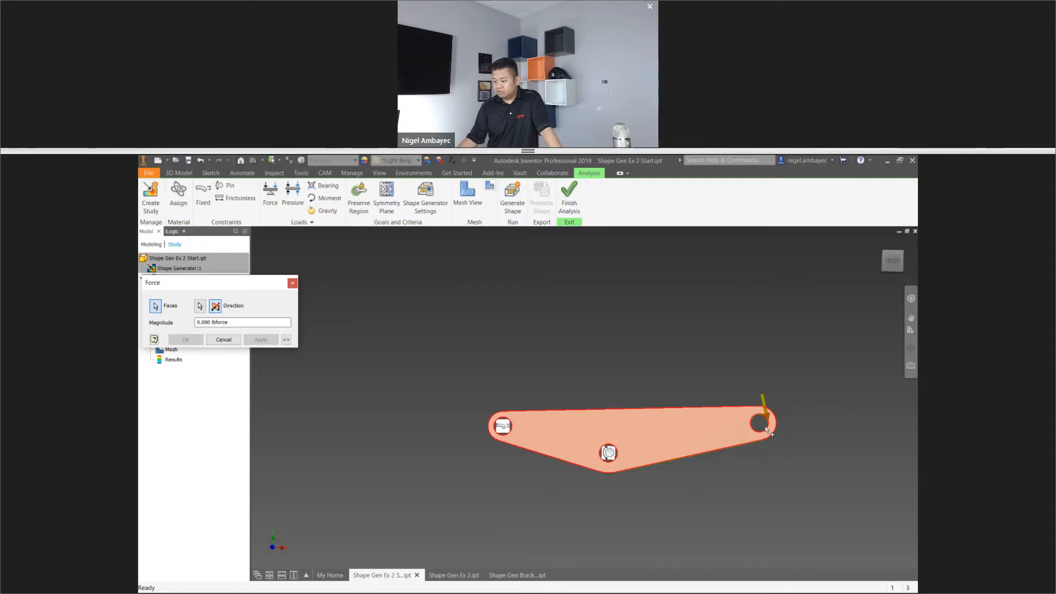
{"action": "scroll", "coordinate": [759, 426], "scroll_direction": "up", "scroll_amount": 5}
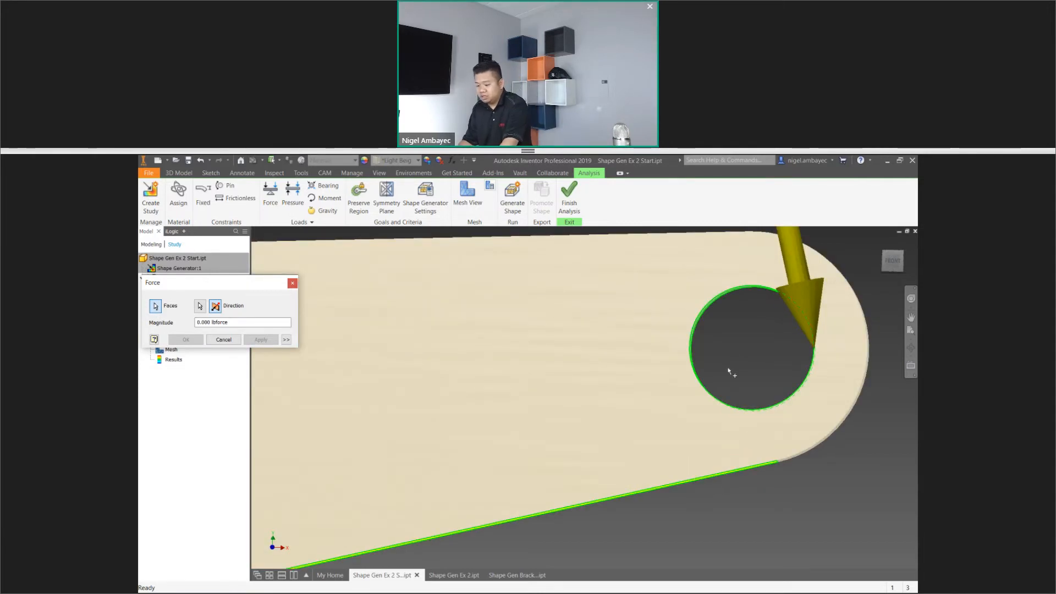
{"action": "middle_click_drag", "start_coordinate": [714, 374], "coordinate": [658, 521], "text": "shift"}
{"action": "left_click", "coordinate": [660, 523]}
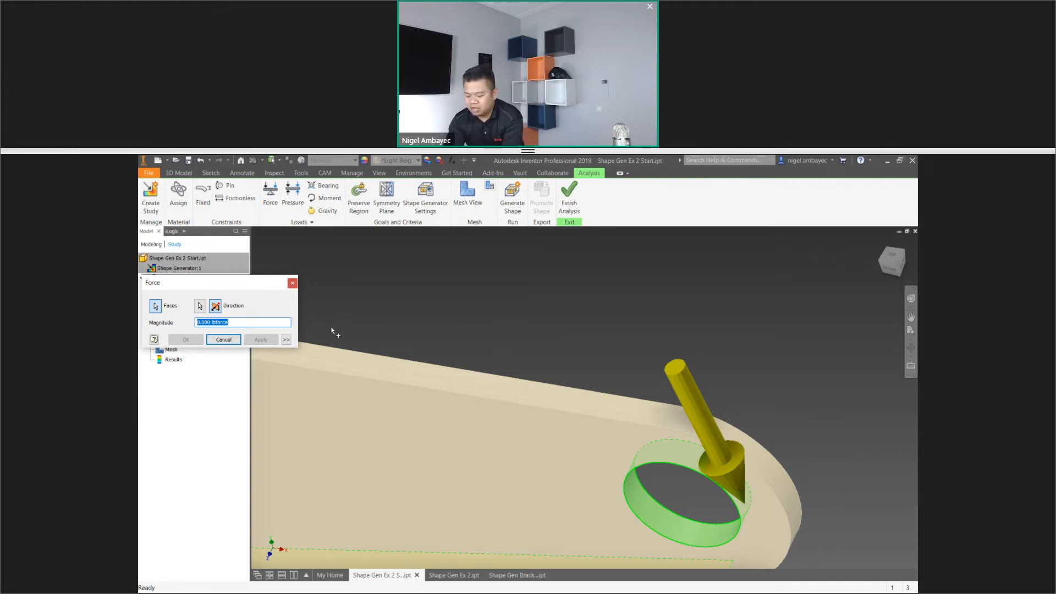
{"action": "type", "text": "500N"}
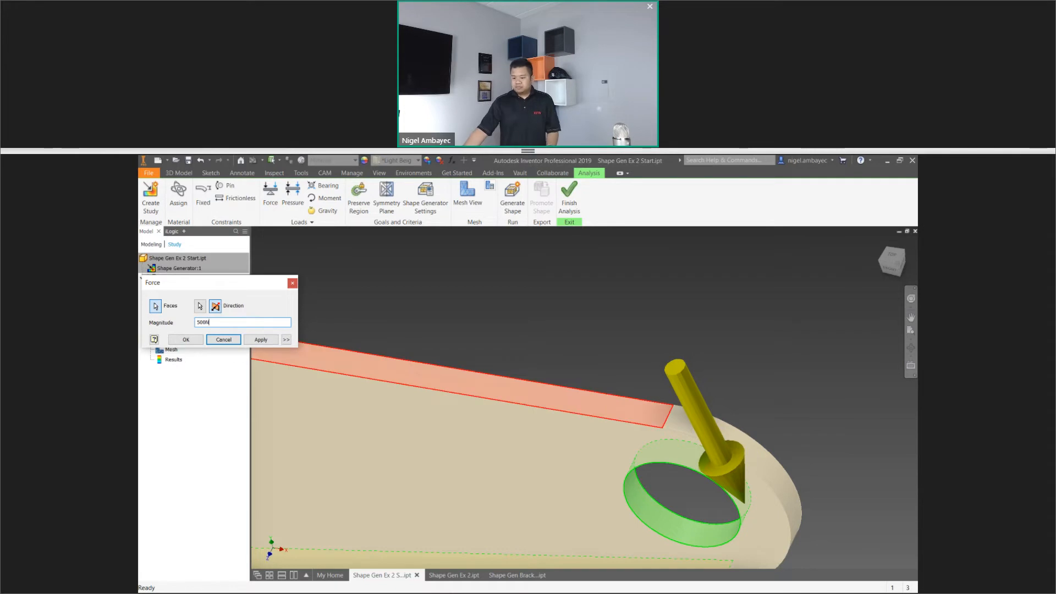
{"action": "left_click", "coordinate": [185, 340]}
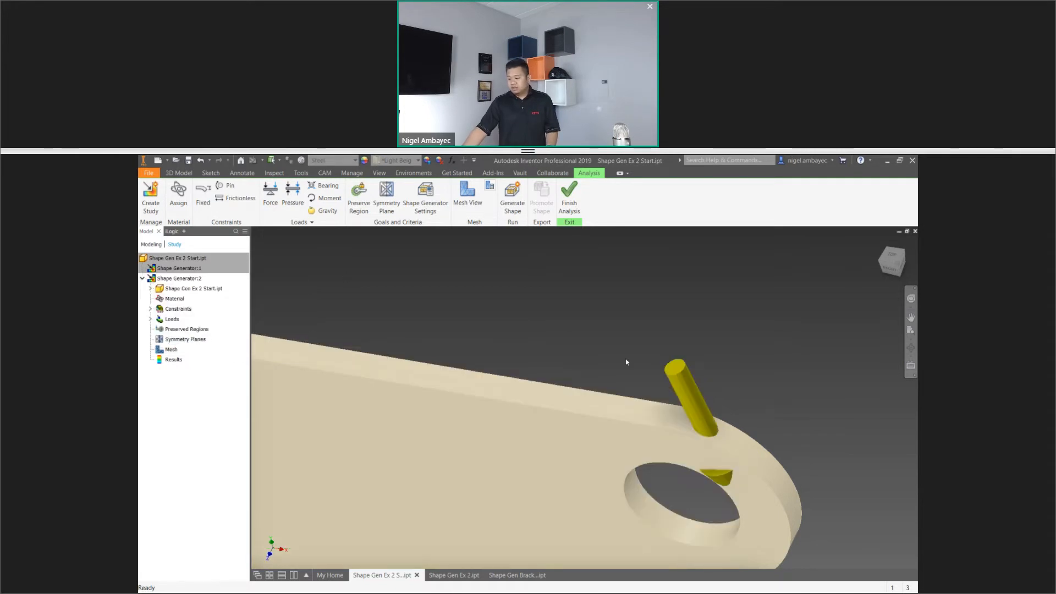
Examine the new force on the plate, the study's part features and constraints, and the options available for the fixed constraint
{"action": "scroll", "coordinate": [540, 388], "scroll_direction": "down", "scroll_amount": 3}
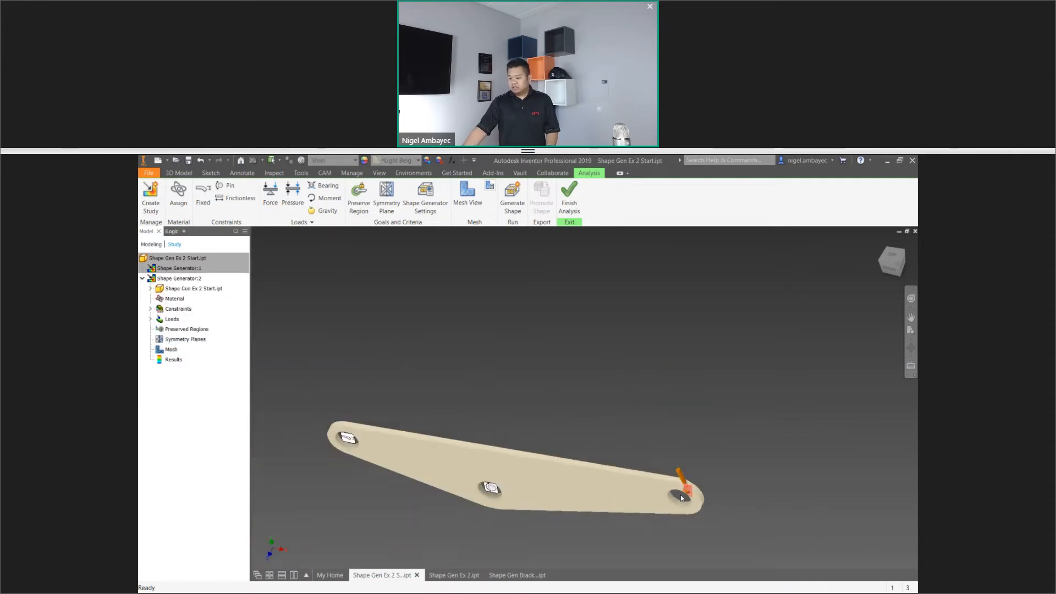
{"action": "scroll", "coordinate": [679, 491], "scroll_direction": "up", "scroll_amount": 2}
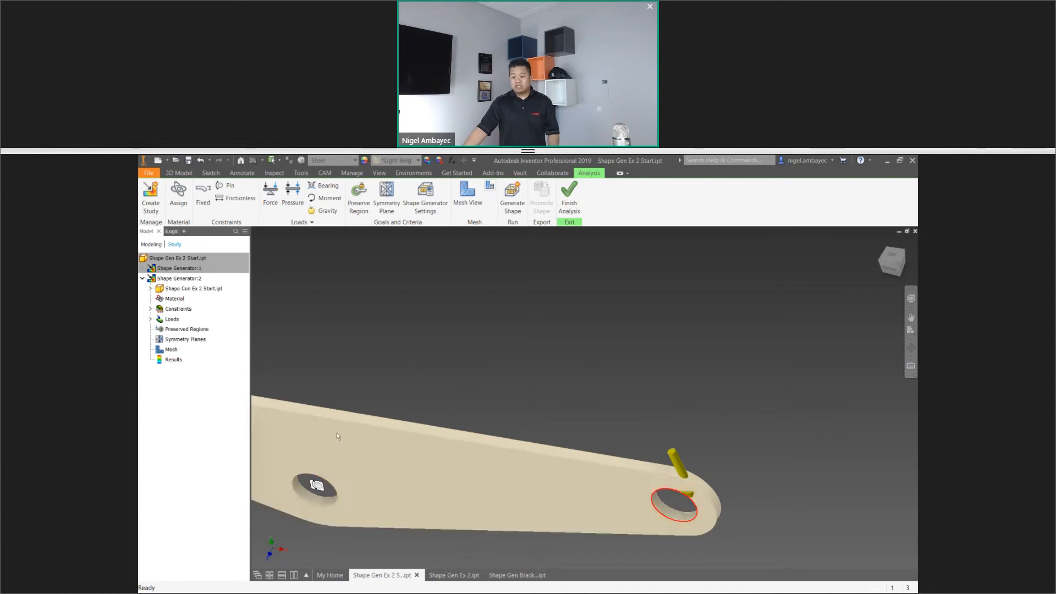
{"action": "left_click", "coordinate": [150, 288]}
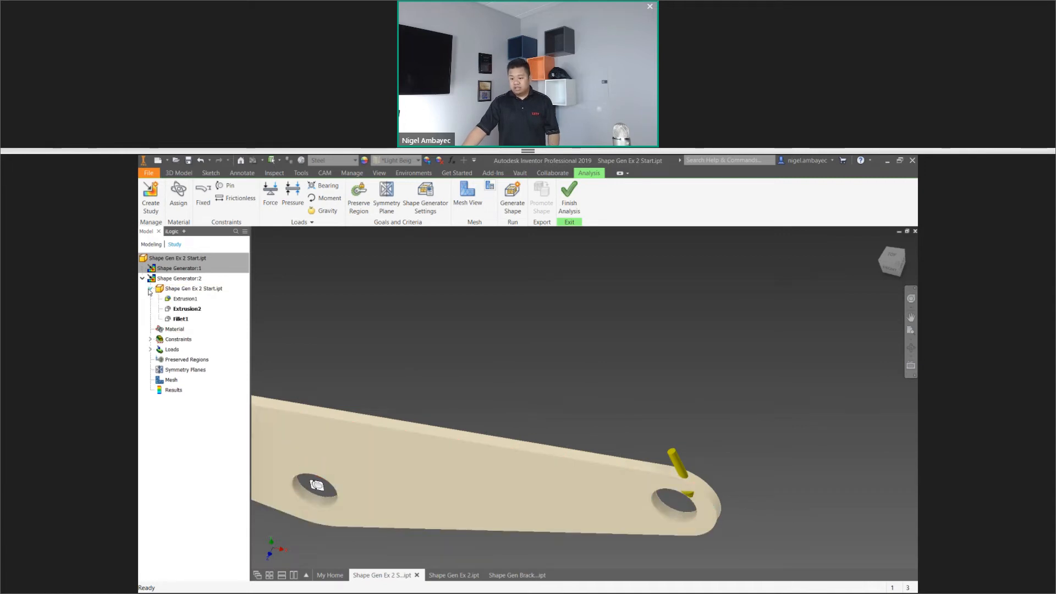
{"action": "left_click", "coordinate": [149, 340]}
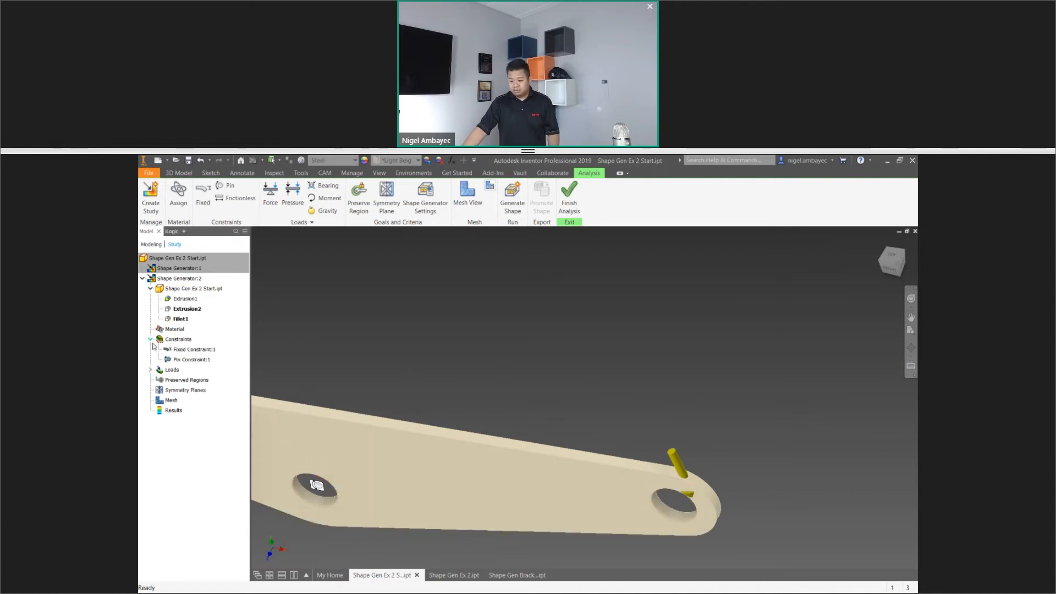
{"action": "right_click", "coordinate": [197, 350]}
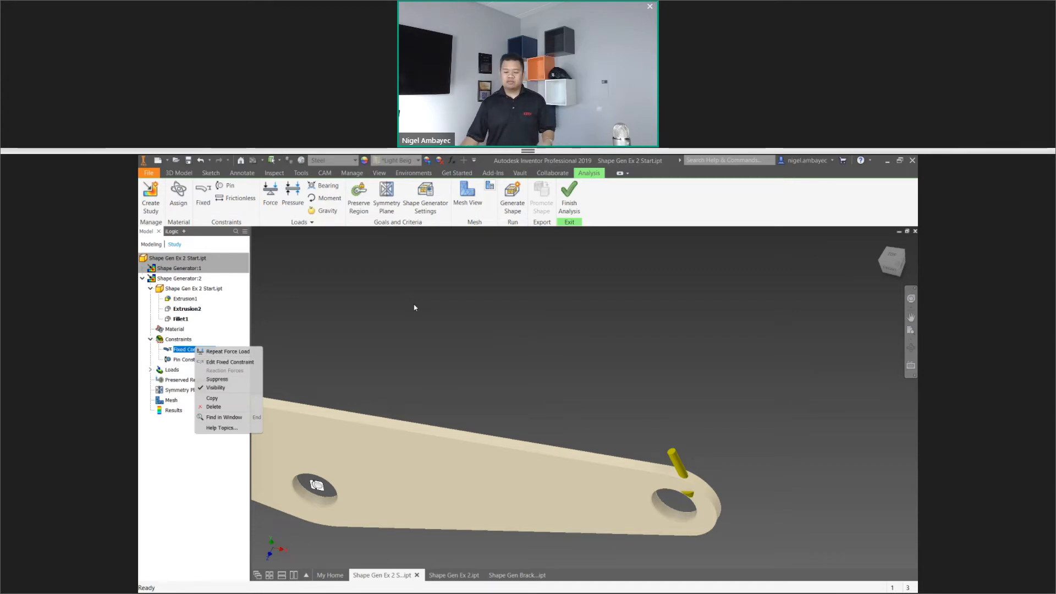
{"action": "left_click", "coordinate": [395, 387]}
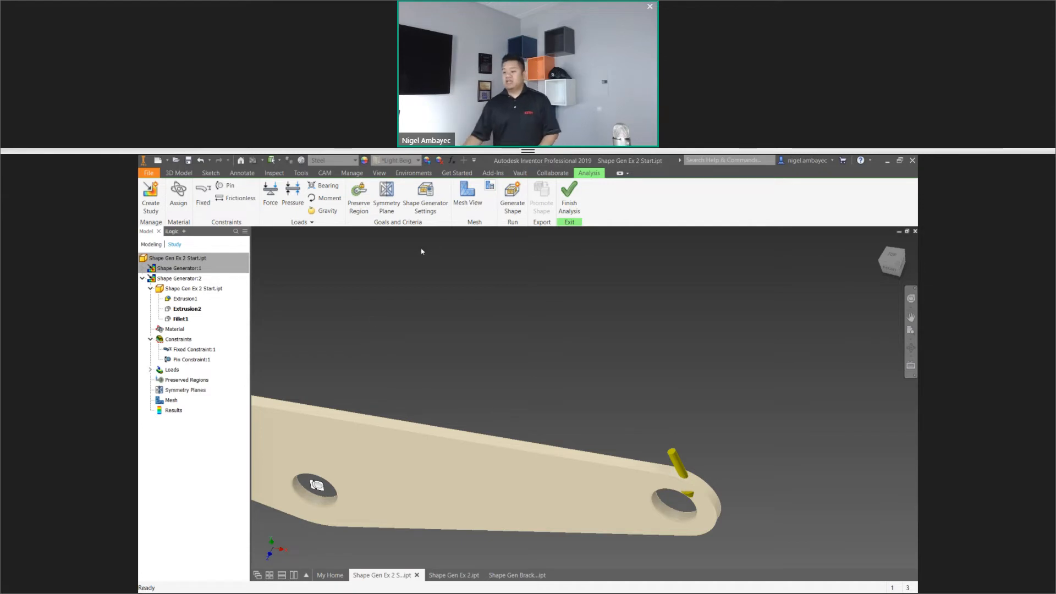
Start a cylindrical preserve region on the inner face of the hole at the plate's left end
{"action": "left_click", "coordinate": [358, 202]}
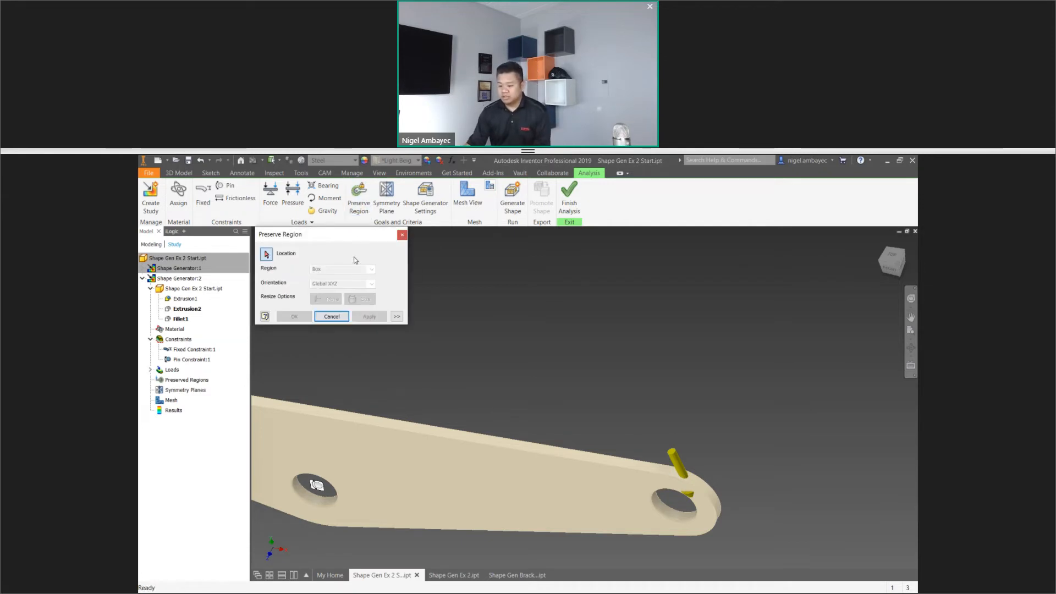
{"action": "middle_click_drag", "start_coordinate": [535, 334], "coordinate": [797, 306]}
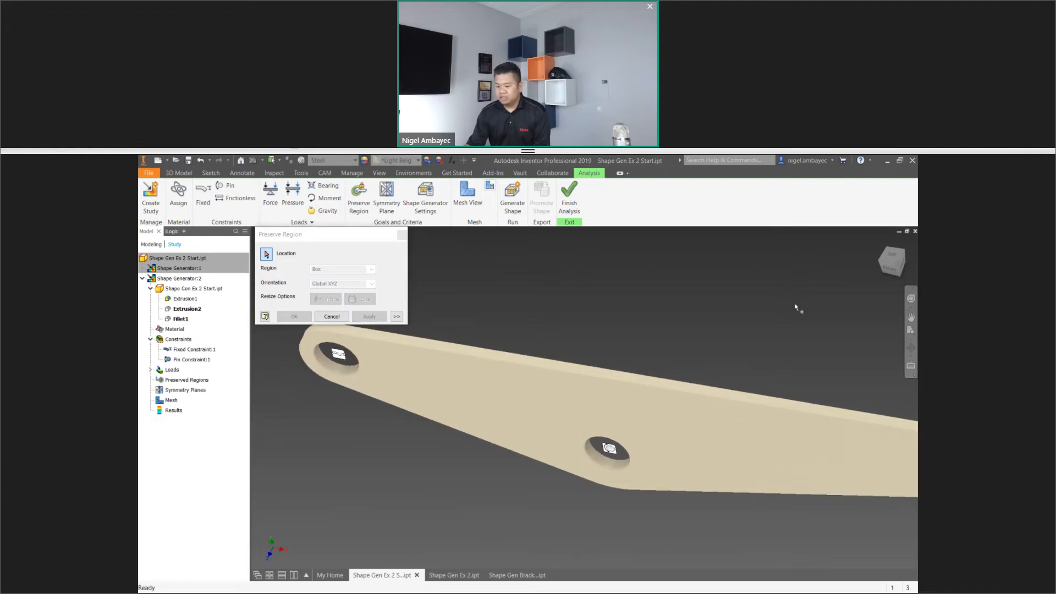
{"action": "middle_click_drag", "start_coordinate": [736, 350], "coordinate": [705, 369]}
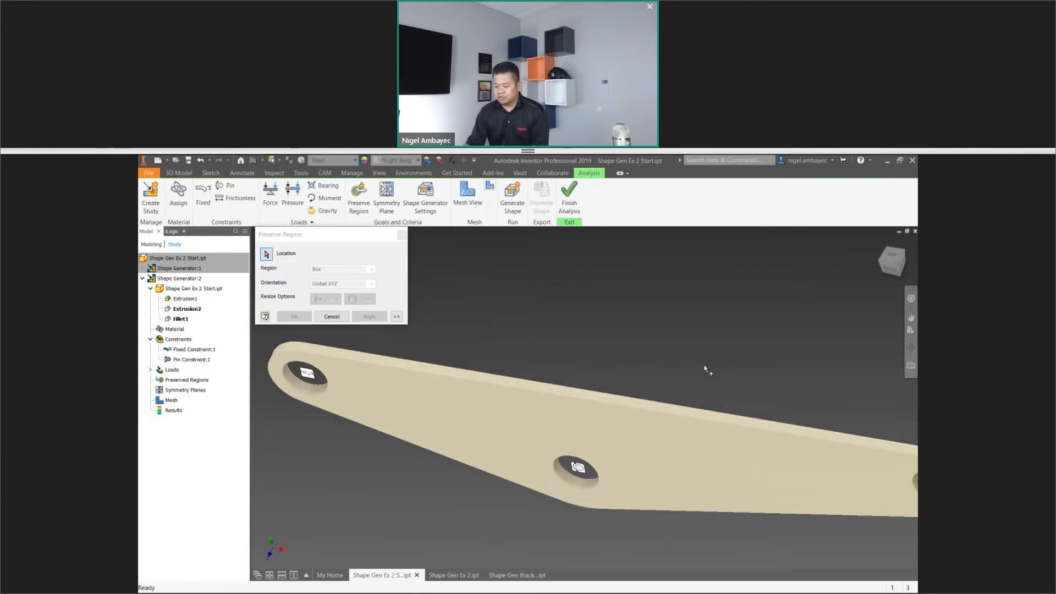
{"action": "left_click", "coordinate": [887, 267]}
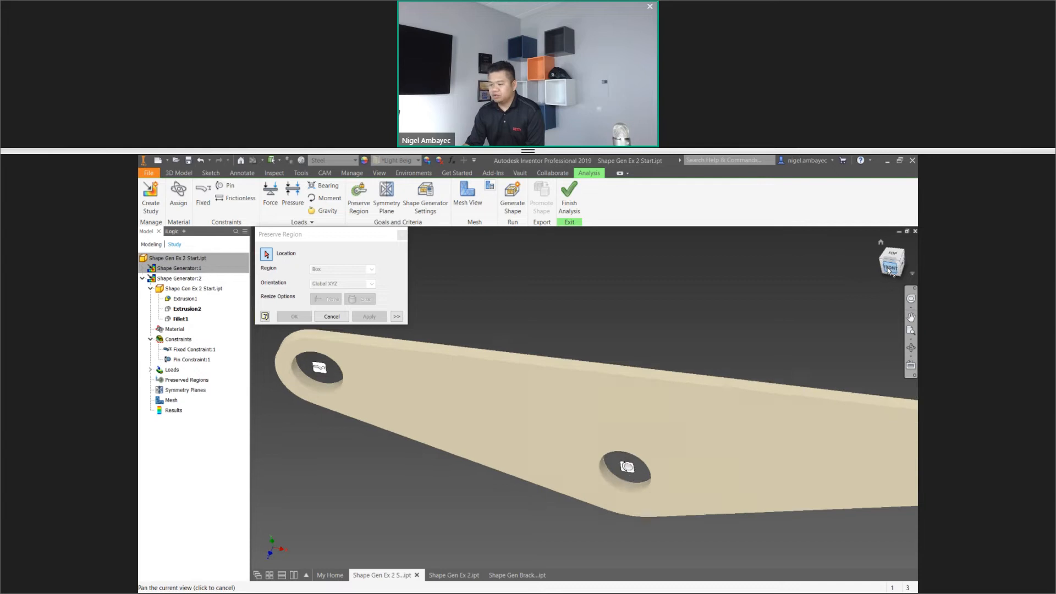
{"action": "scroll", "coordinate": [816, 339], "scroll_direction": "down", "scroll_amount": 2}
{"action": "scroll", "coordinate": [815, 342], "scroll_direction": "up", "scroll_amount": 3}
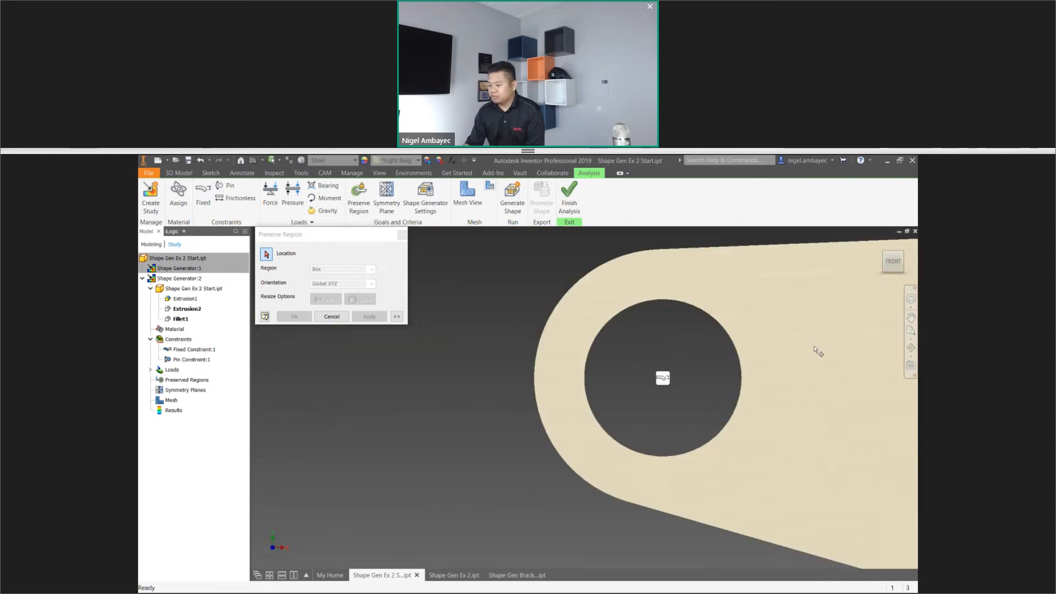
{"action": "scroll", "coordinate": [816, 352], "scroll_direction": "up", "scroll_amount": 3}
{"action": "middle_click_drag", "start_coordinate": [536, 384], "coordinate": [390, 416]}
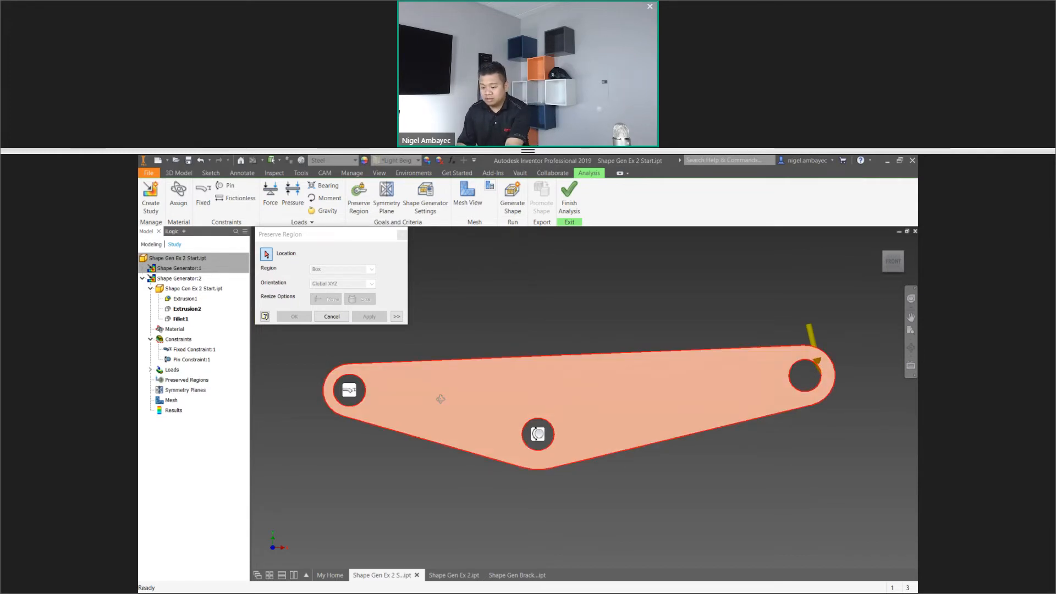
{"action": "middle_click_drag", "start_coordinate": [440, 398], "coordinate": [379, 427], "text": "shift"}
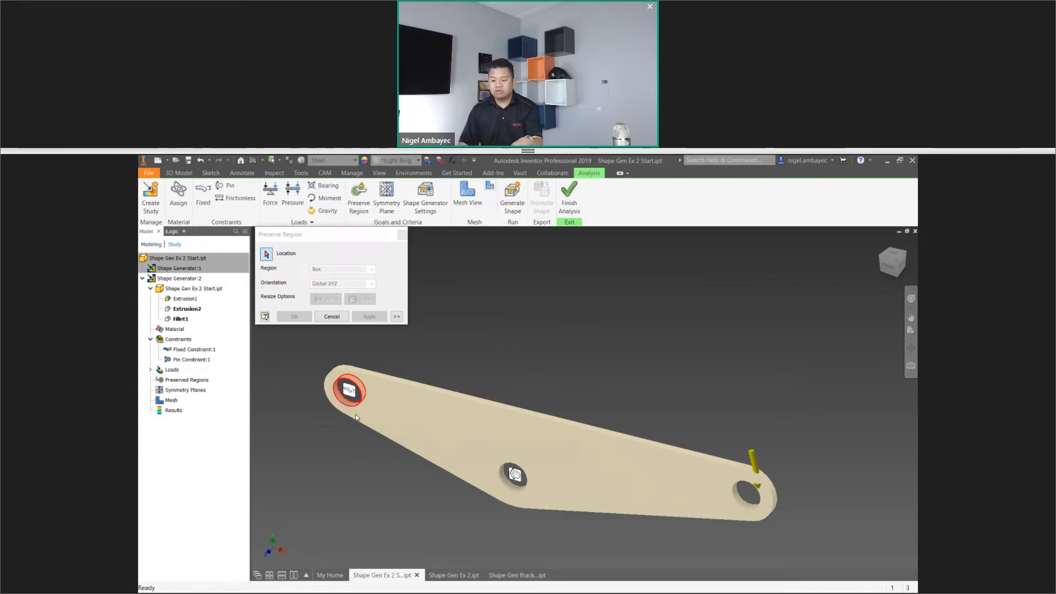
{"action": "left_click", "coordinate": [352, 407]}
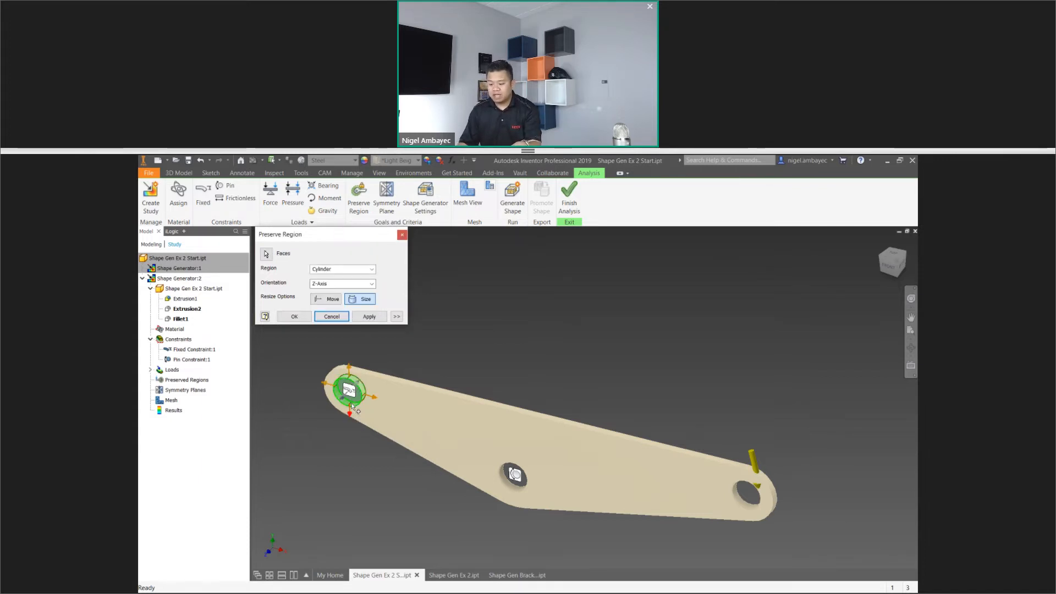
Enlarge the preserve region around the left-end hole to a radius of about 3.52 in and apply it
{"action": "scroll", "coordinate": [352, 410], "scroll_direction": "down", "scroll_amount": 1}
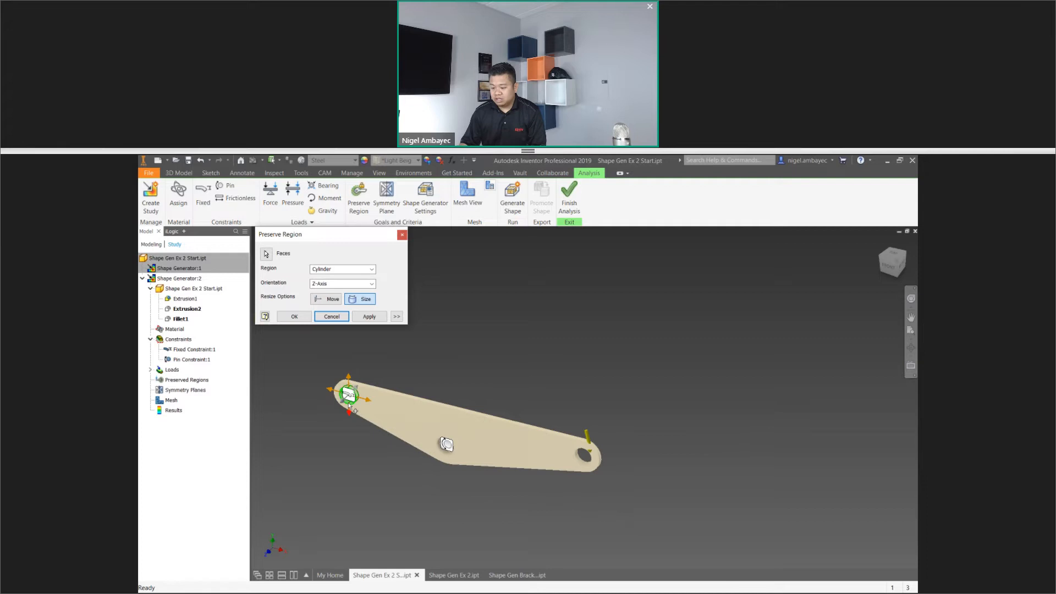
{"action": "scroll", "coordinate": [355, 399], "scroll_direction": "up", "scroll_amount": 5}
{"action": "scroll", "coordinate": [355, 395], "scroll_direction": "down", "scroll_amount": 2}
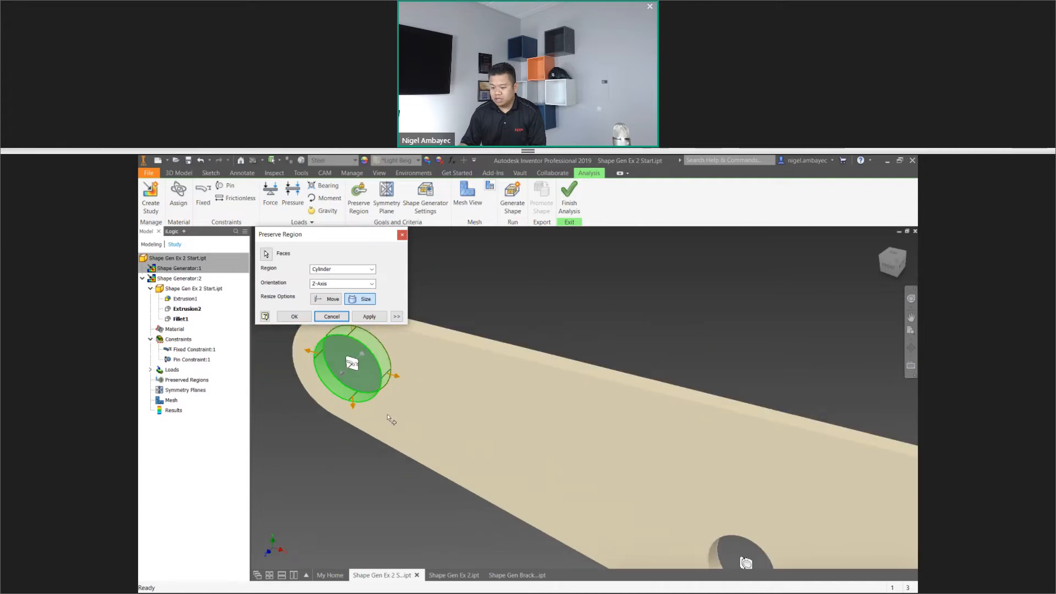
{"action": "left_click", "coordinate": [353, 408]}
{"action": "left_click_drag", "start_coordinate": [354, 410], "coordinate": [361, 464]}
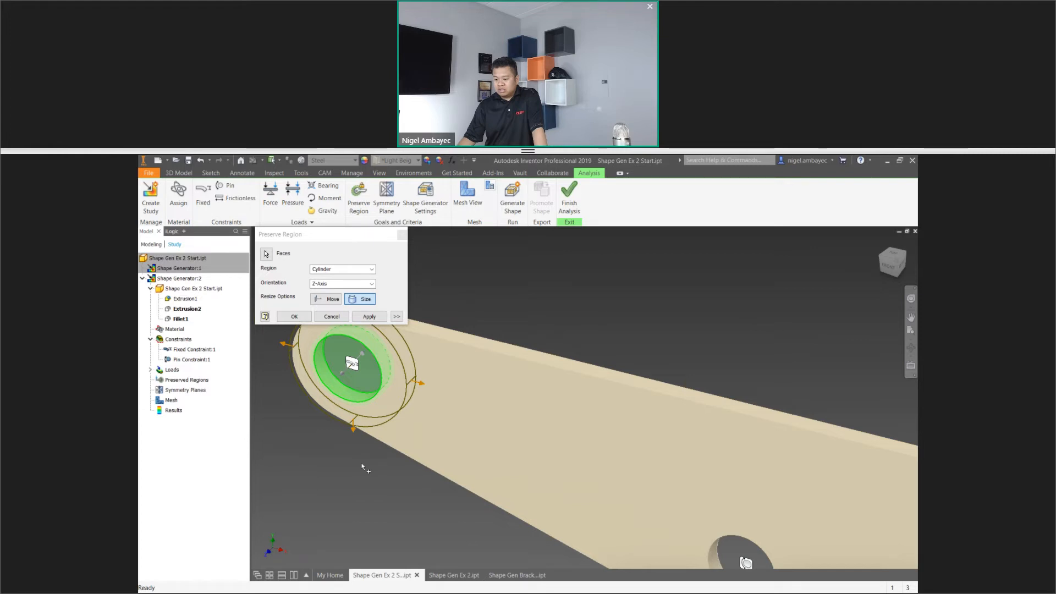
{"action": "middle_click_drag", "start_coordinate": [361, 467], "coordinate": [608, 465], "text": "shift"}
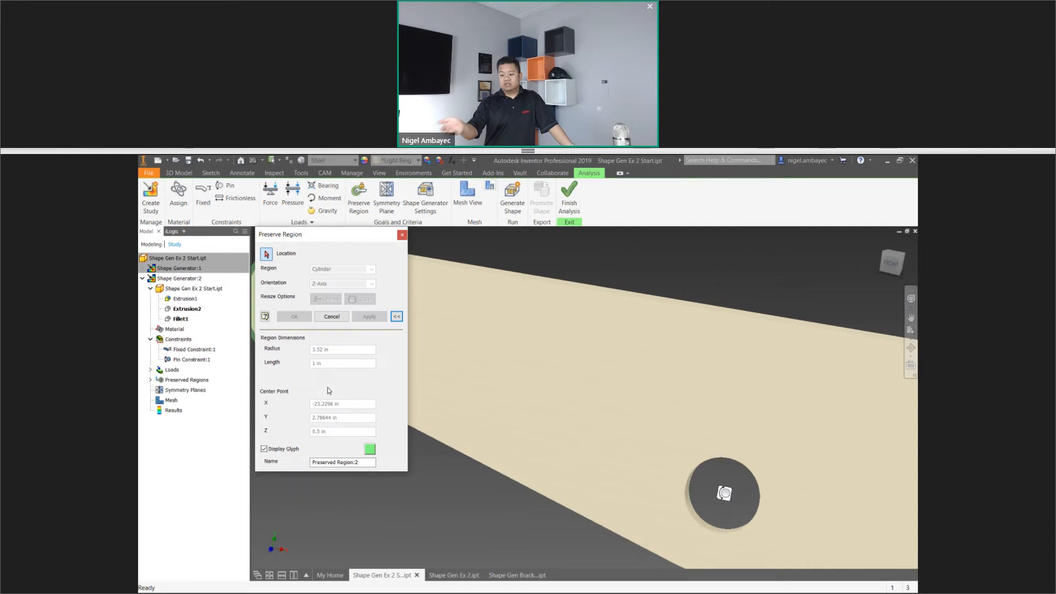
Add a cylindrical preserve region around the plate's middle hole with a radius of about 4.44 in
{"action": "left_click", "coordinate": [724, 532]}
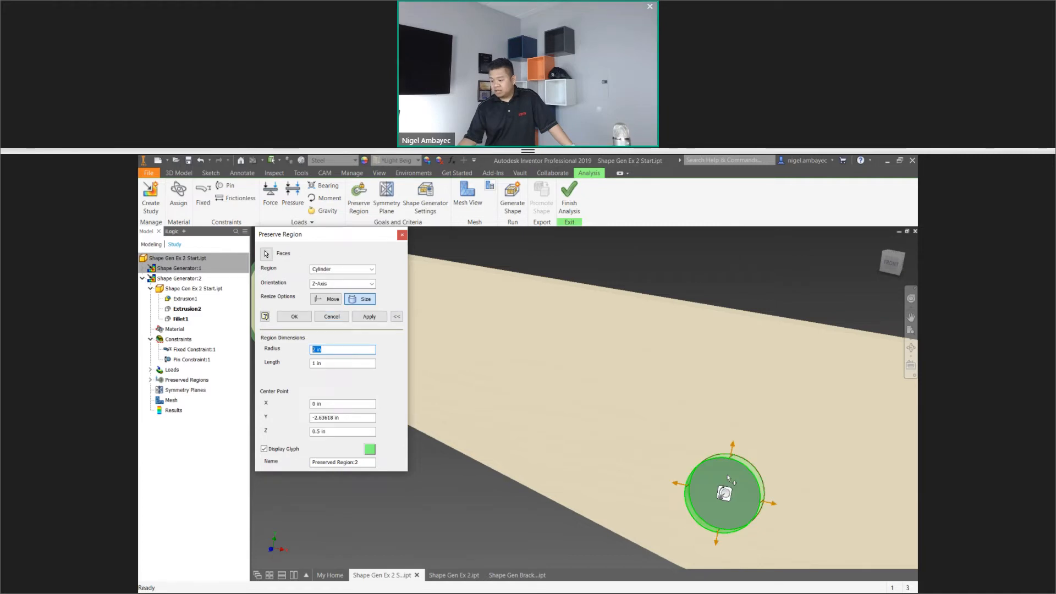
{"action": "left_click_drag", "start_coordinate": [732, 443], "coordinate": [734, 400]}
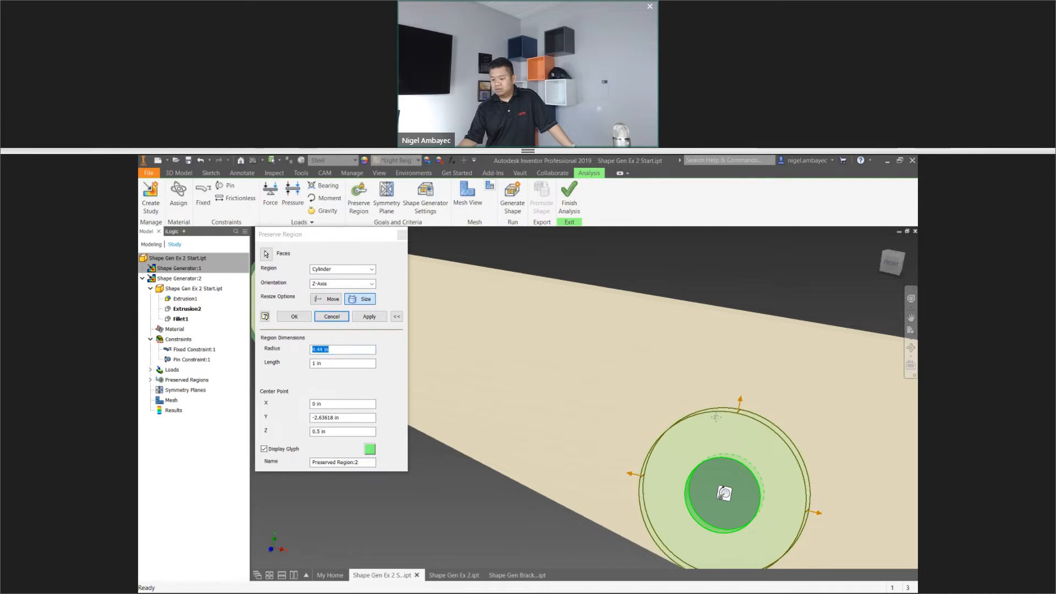
{"action": "left_click", "coordinate": [369, 316]}
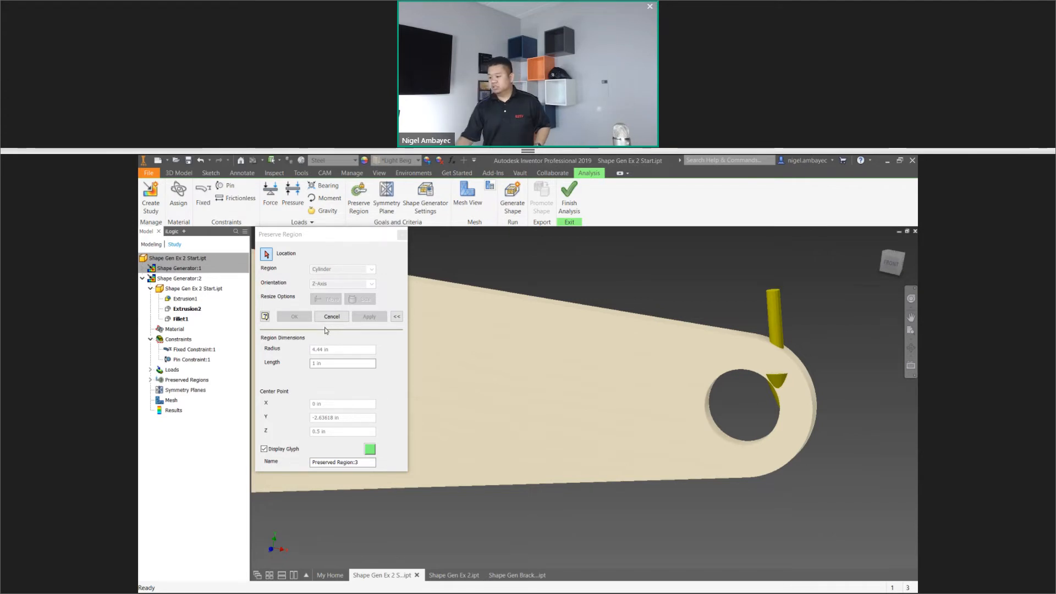
Add a cylindrical preserve region around the right-end hole, enlarged to just beyond the plate's rounded end
{"action": "left_click", "coordinate": [715, 407]}
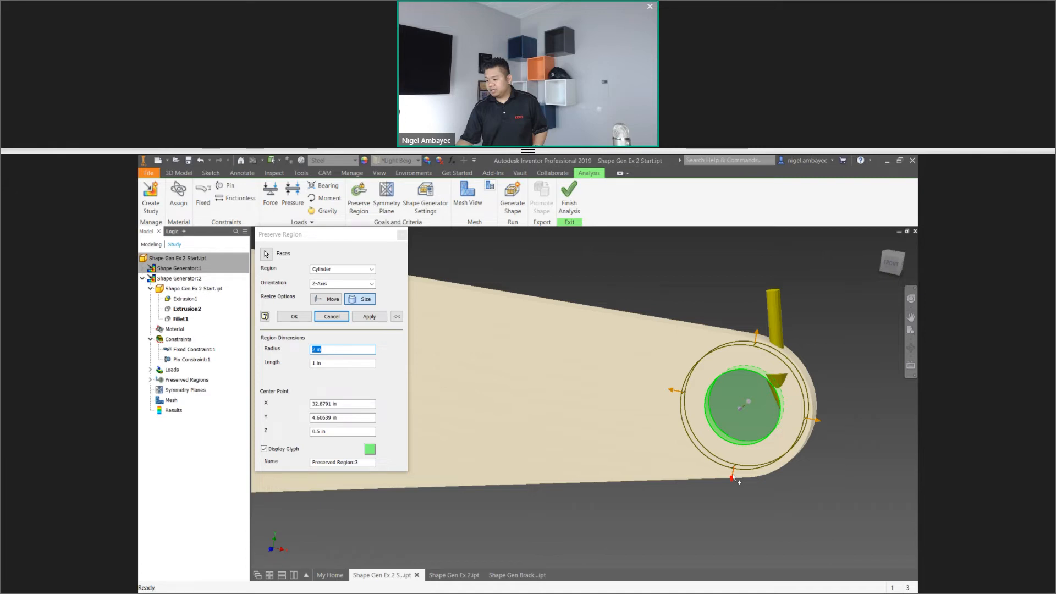
{"action": "key", "text": "Return"}
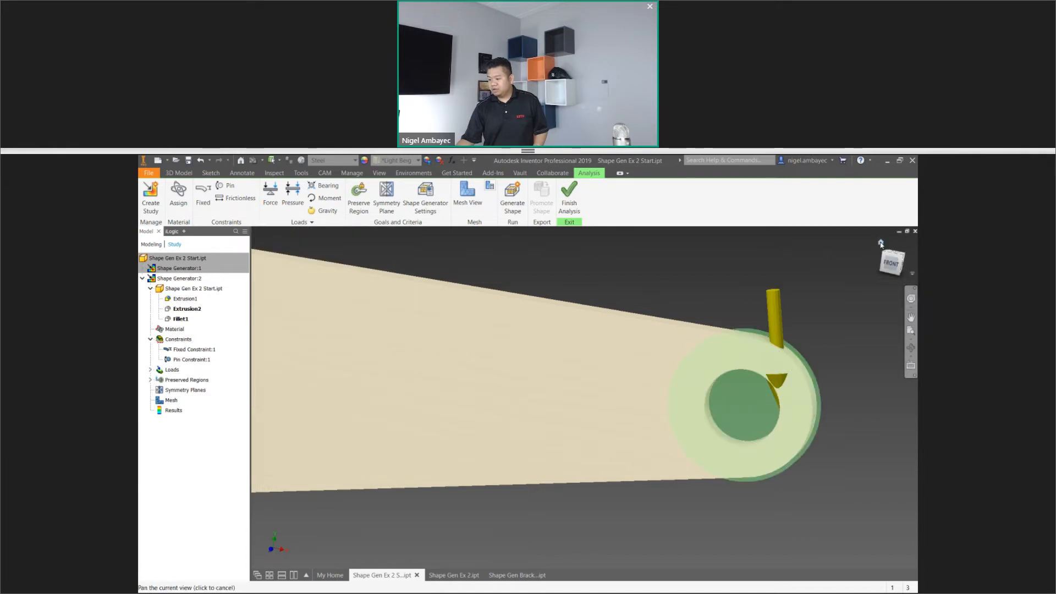
{"action": "left_click", "coordinate": [880, 243]}
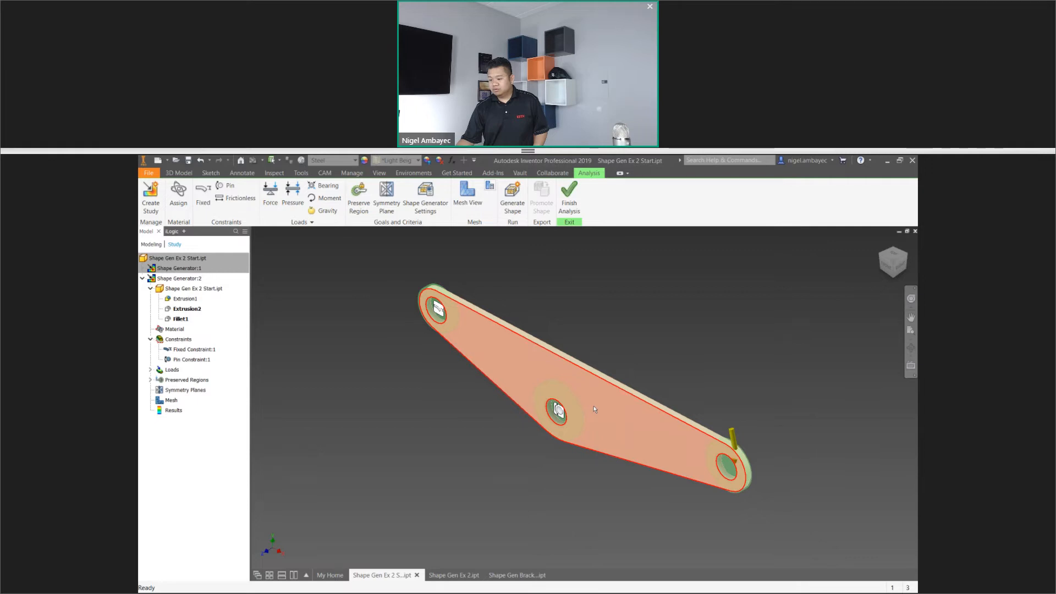
Add a symmetry plane through the middle of the plate's thickness, with only the plane parallel to its large faces active
{"action": "mouse_move", "coordinate": [605, 416]}
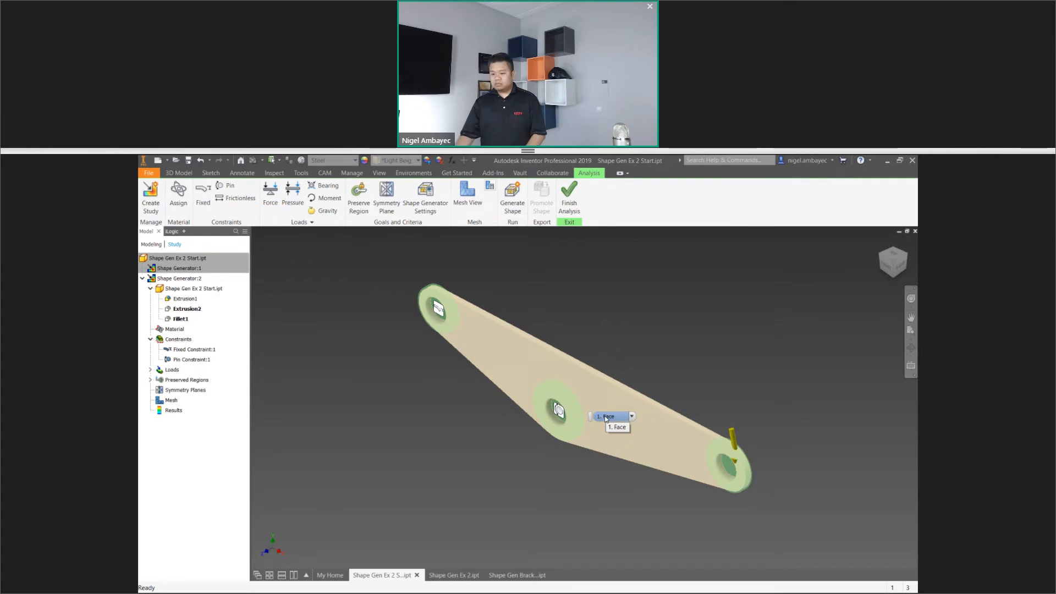
{"action": "scroll", "coordinate": [409, 247], "scroll_direction": "down", "scroll_amount": 3}
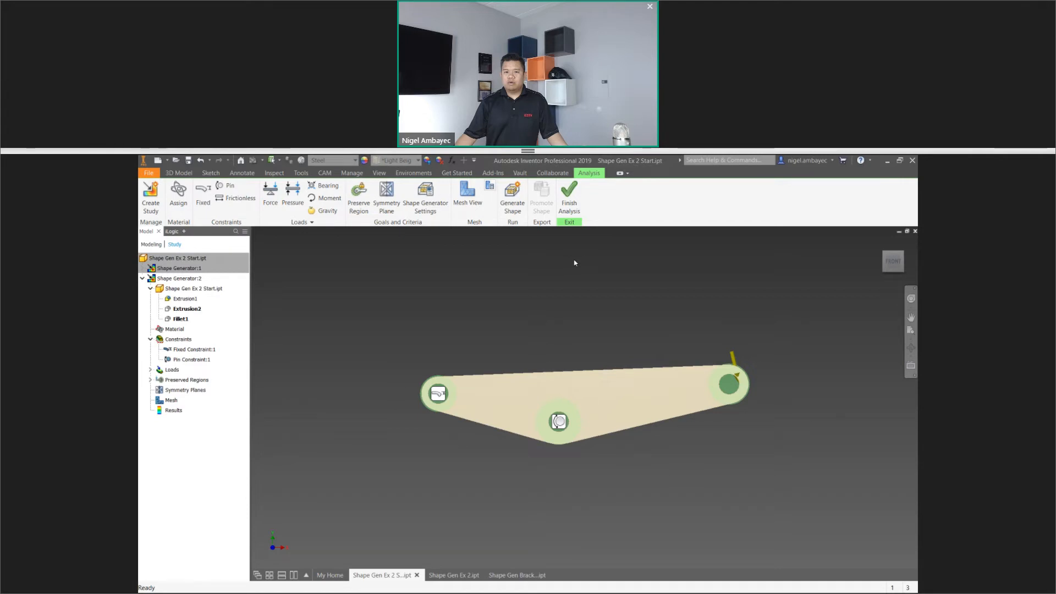
{"action": "key", "text": "F5"}
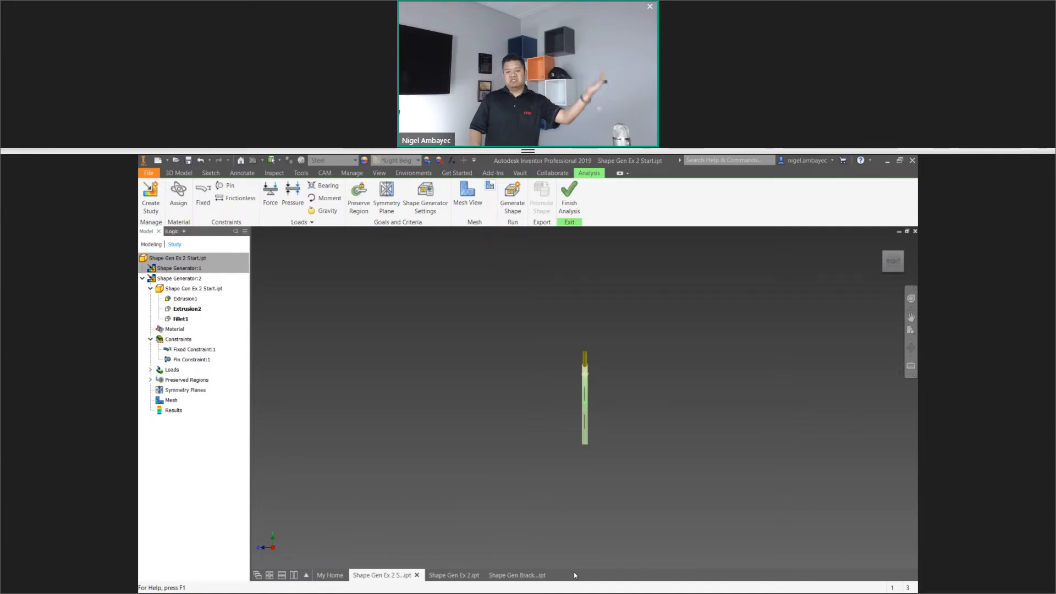
{"action": "left_click", "coordinate": [389, 207]}
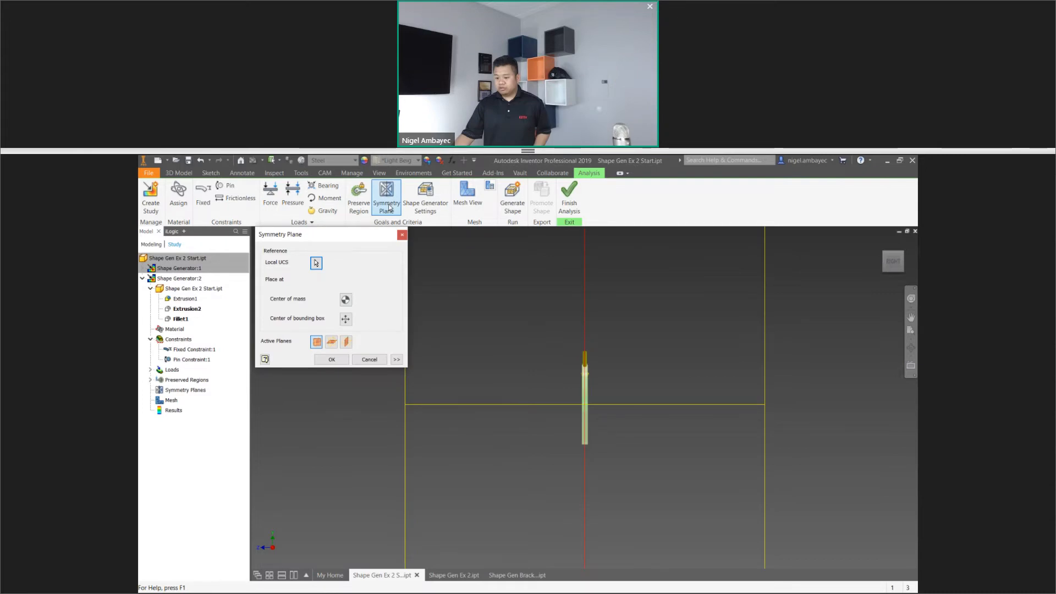
{"action": "key", "text": "F6"}
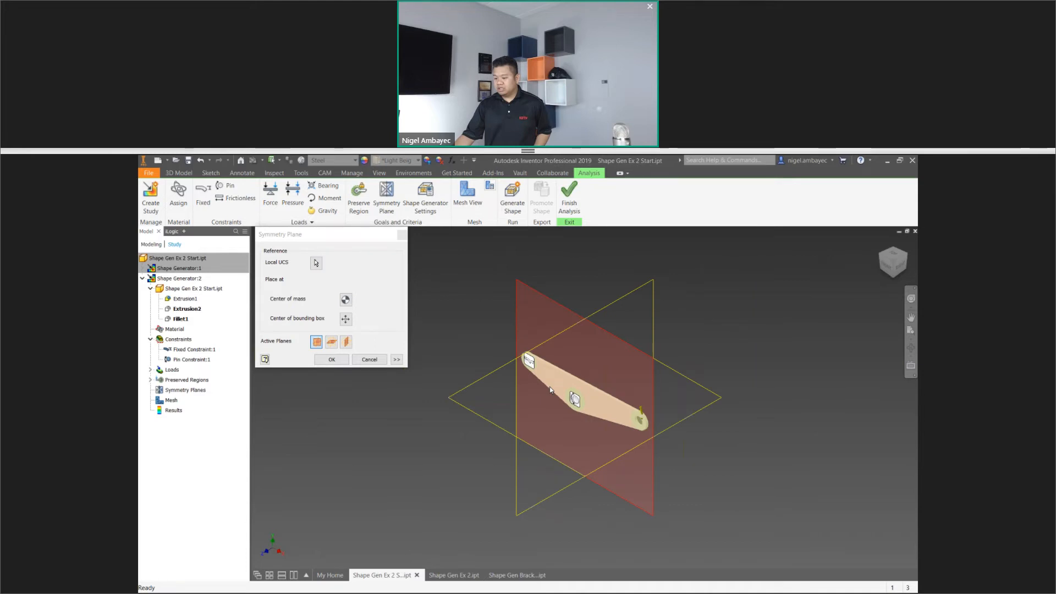
{"action": "scroll", "coordinate": [547, 377], "scroll_direction": "down", "scroll_amount": 1}
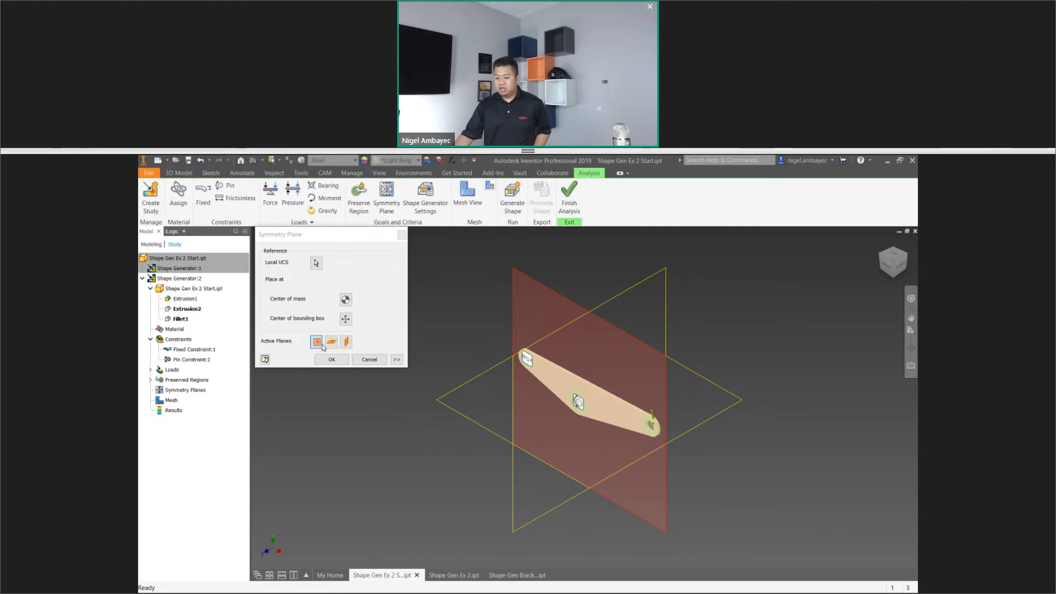
{"action": "left_click", "coordinate": [332, 342]}
{"action": "left_click", "coordinate": [347, 342]}
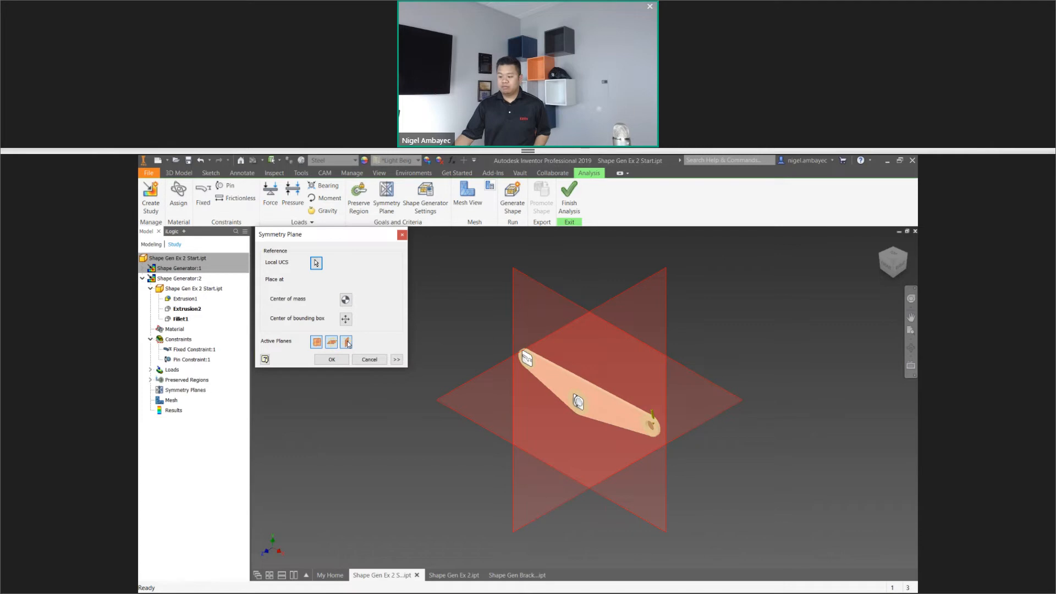
{"action": "left_click", "coordinate": [347, 342]}
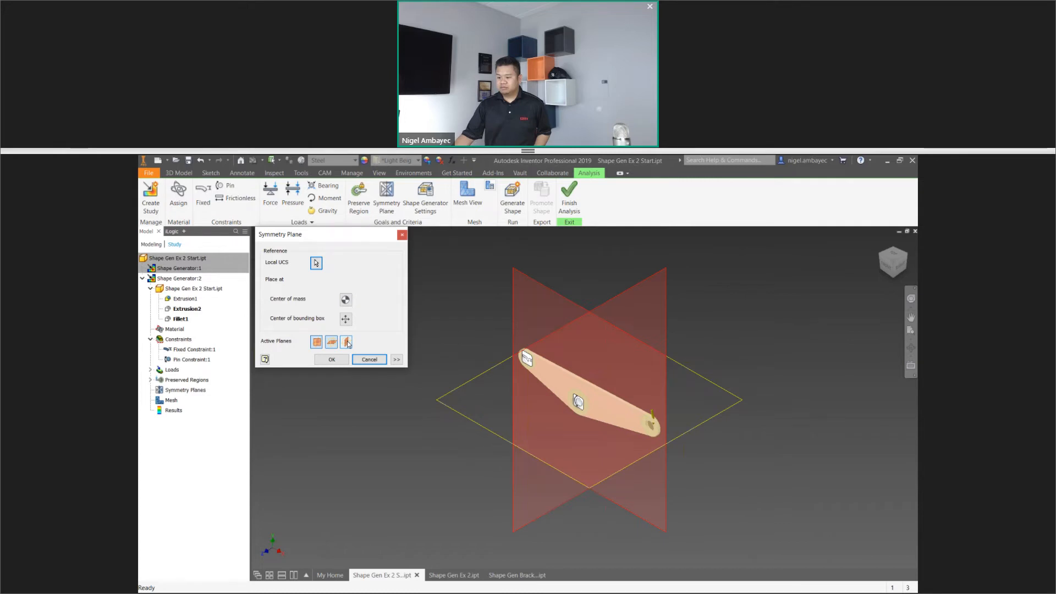
{"action": "left_click", "coordinate": [347, 343]}
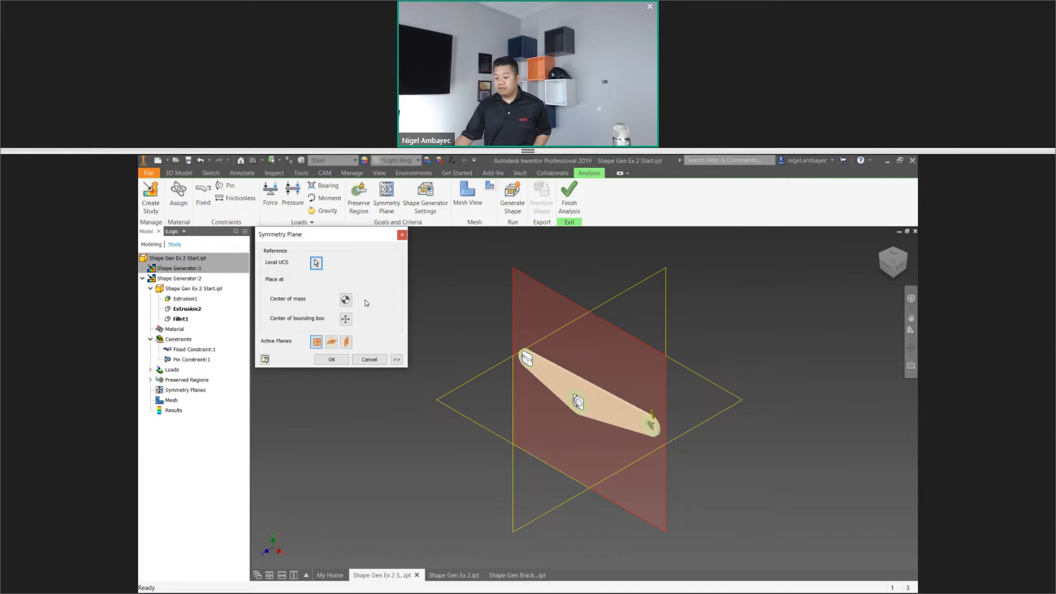
{"action": "left_click", "coordinate": [397, 359]}
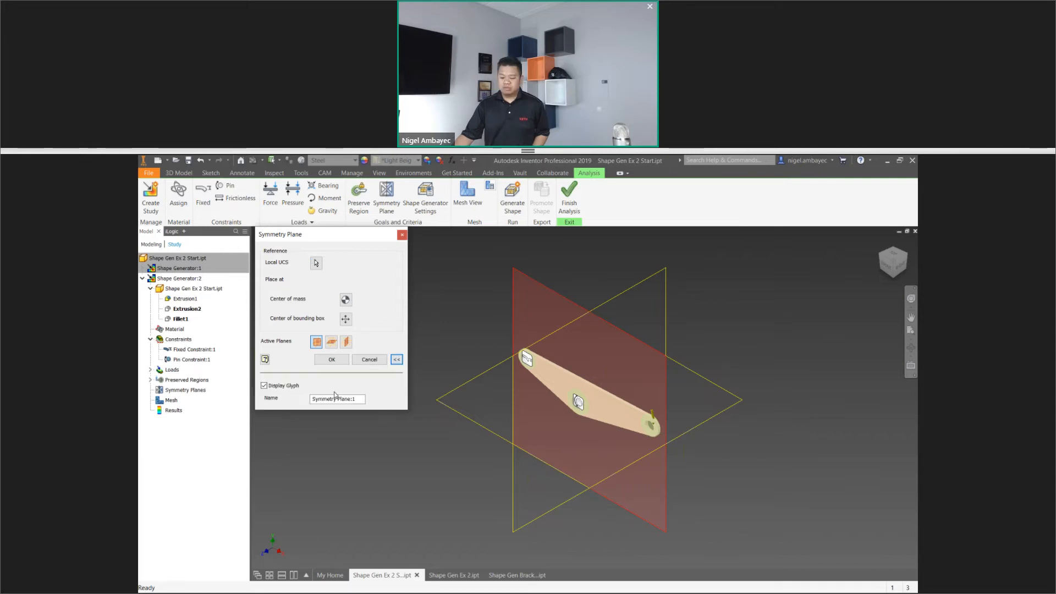
{"action": "left_click", "coordinate": [332, 361]}
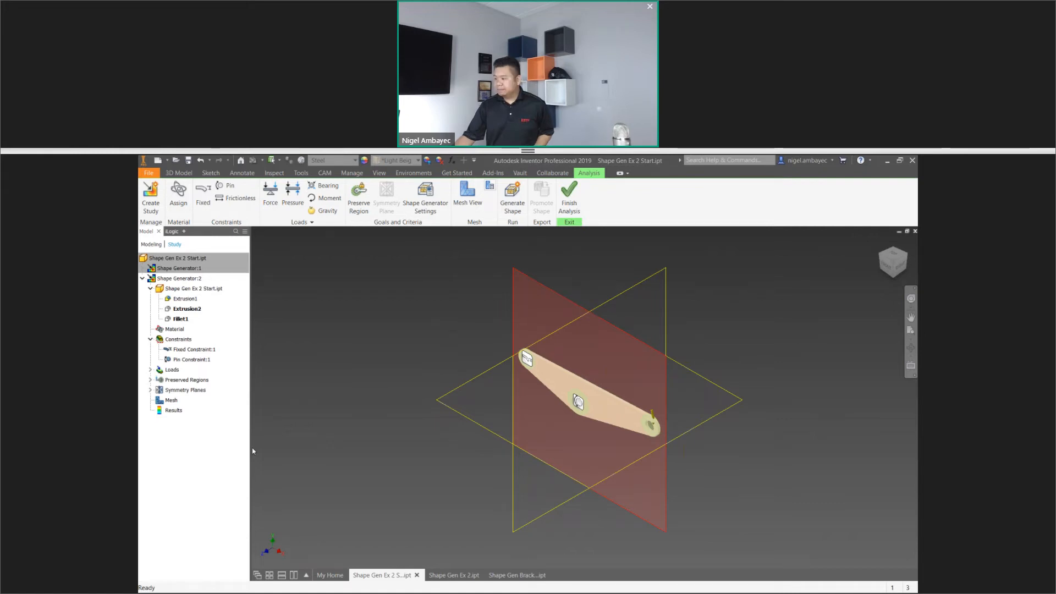
Expand the loads, preserved regions and symmetry planes of the second Shape Generator study to review its definitions
{"action": "left_click", "coordinate": [150, 369]}
{"action": "left_click", "coordinate": [150, 390]}
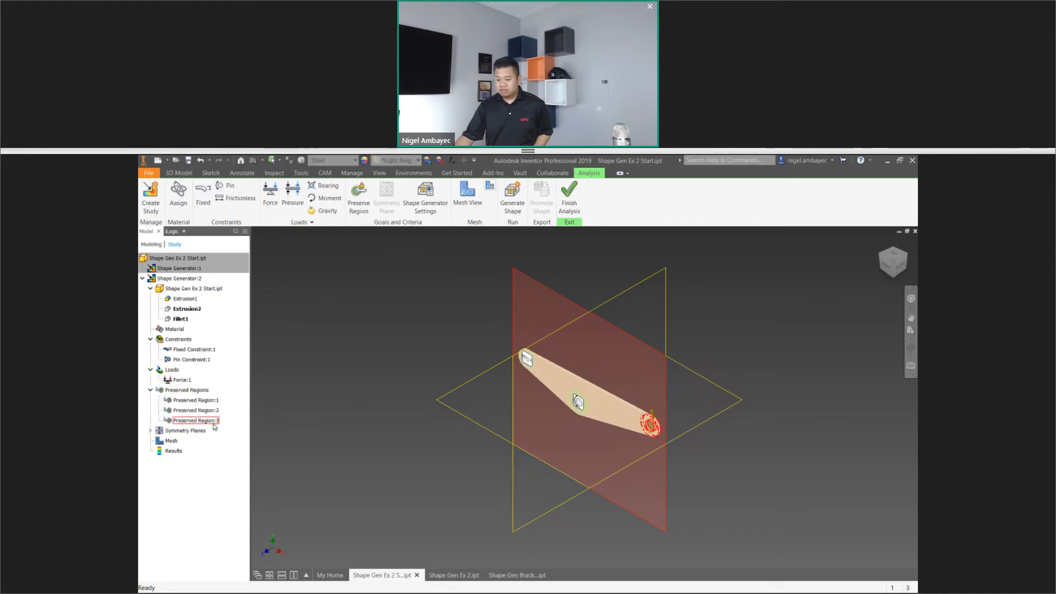
{"action": "left_click", "coordinate": [151, 431]}
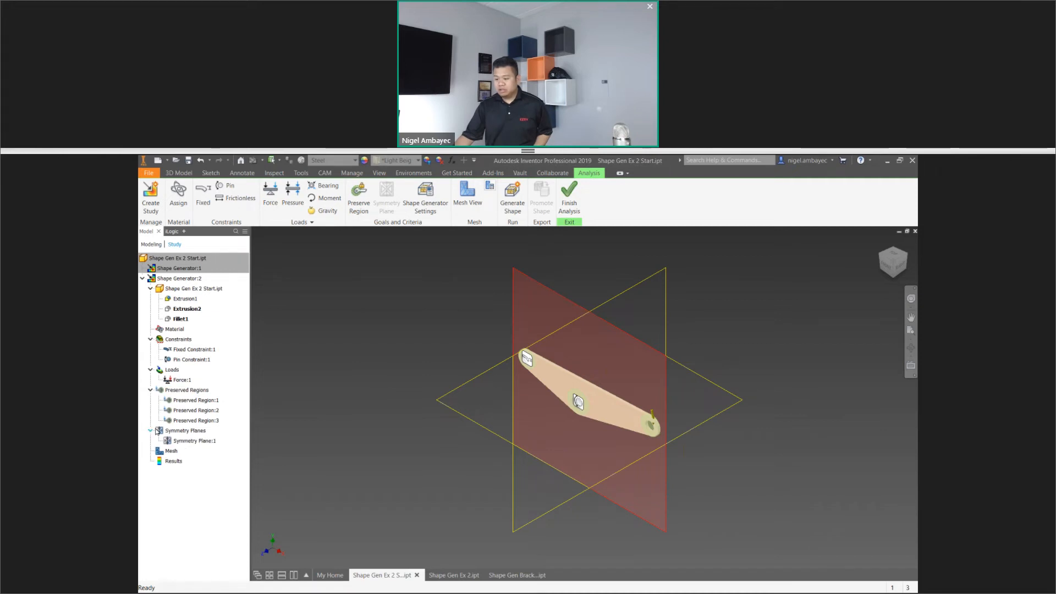
Set the Shape Generator mass target to reduce the original mass by 50%
{"action": "left_click", "coordinate": [428, 201]}
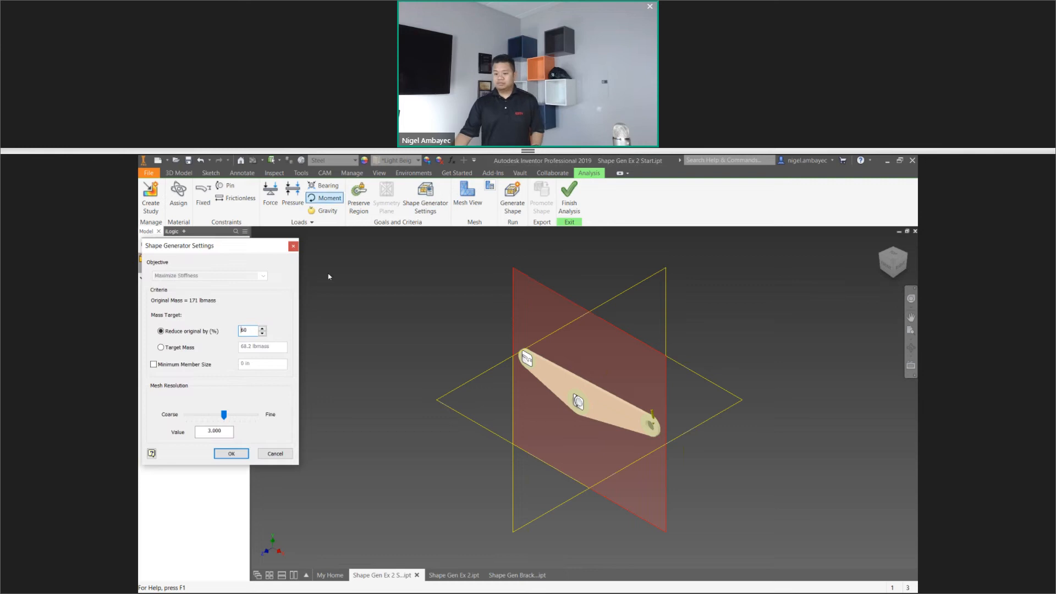
{"action": "left_click_drag", "start_coordinate": [316, 253], "coordinate": [377, 248]}
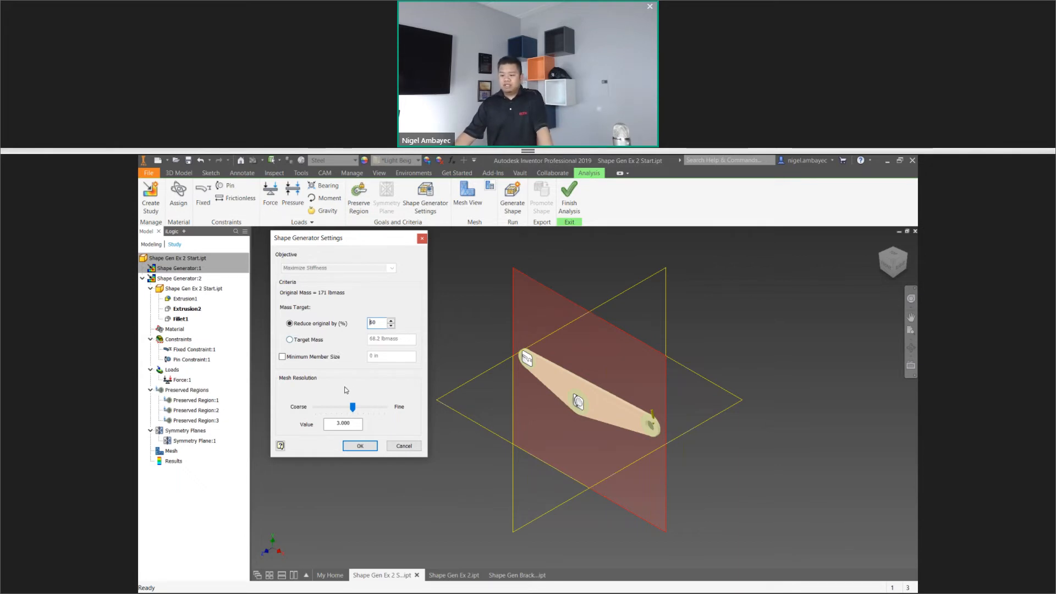
{"action": "left_click", "coordinate": [332, 324]}
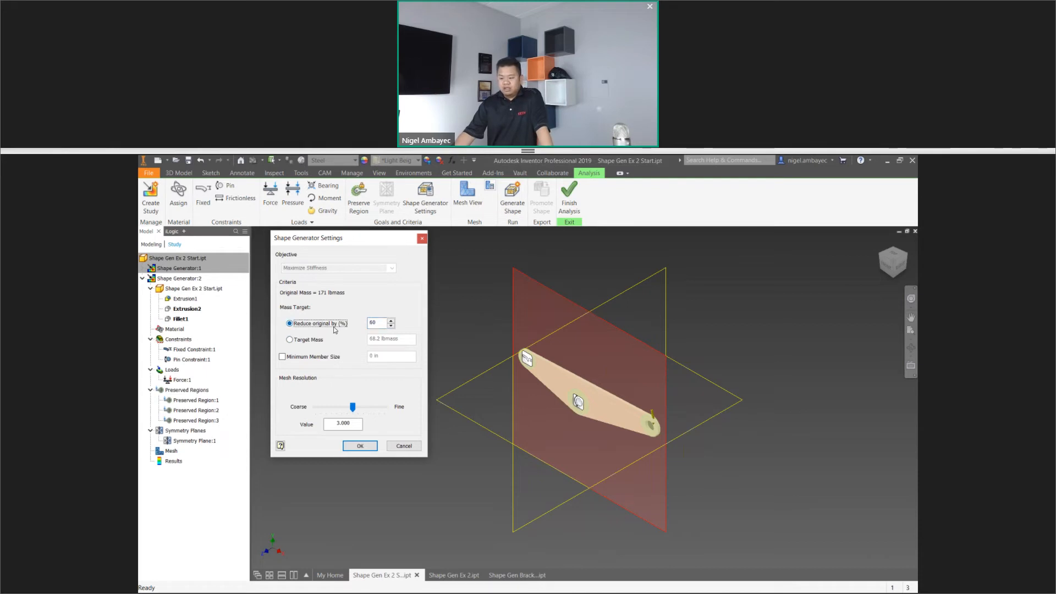
{"action": "double_click", "coordinate": [374, 323]}
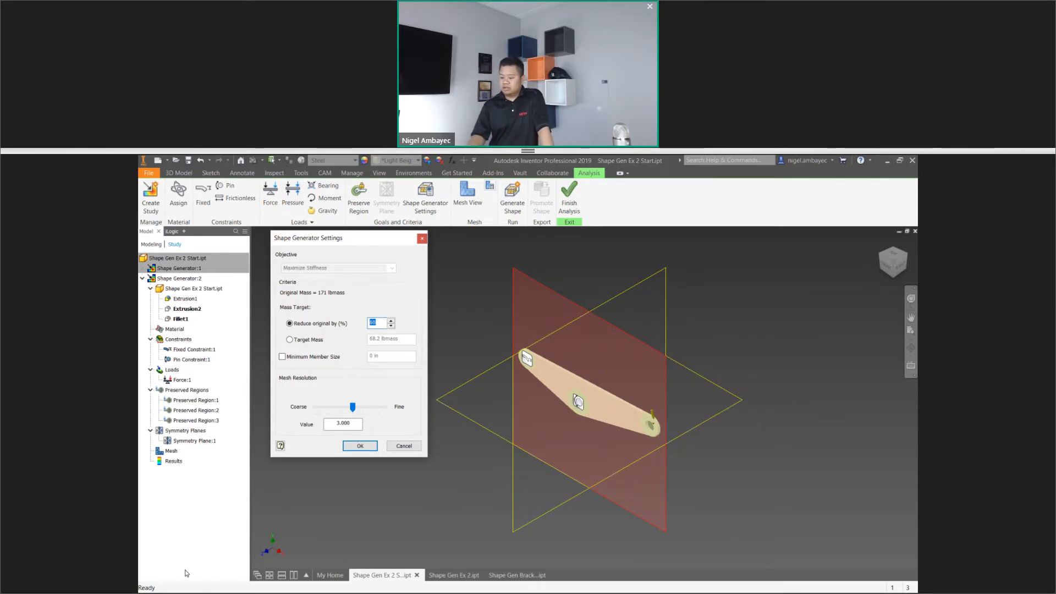
{"action": "type", "text": "50"}
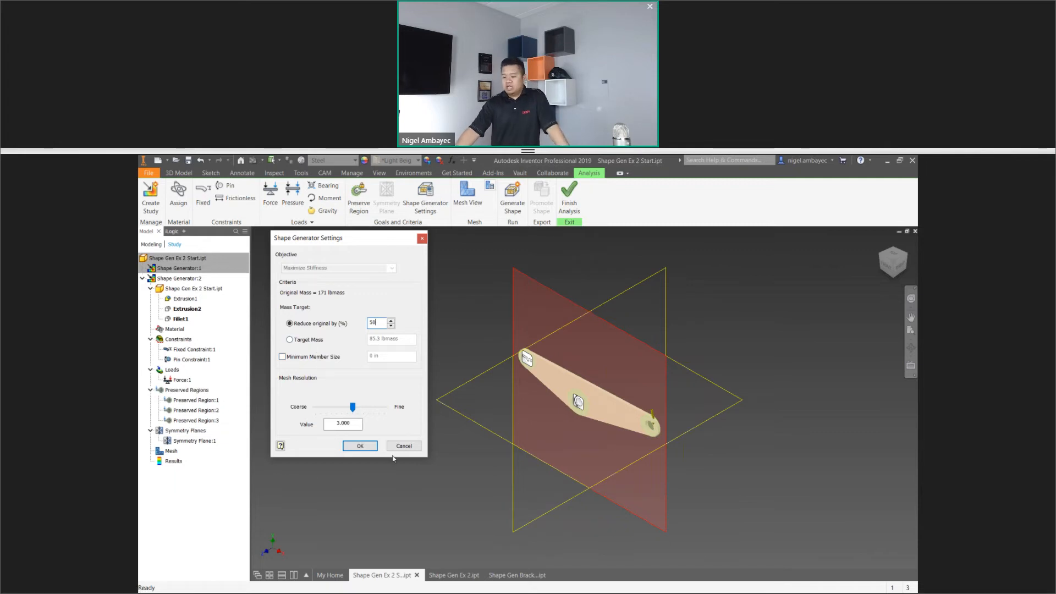
{"action": "left_click", "coordinate": [363, 446]}
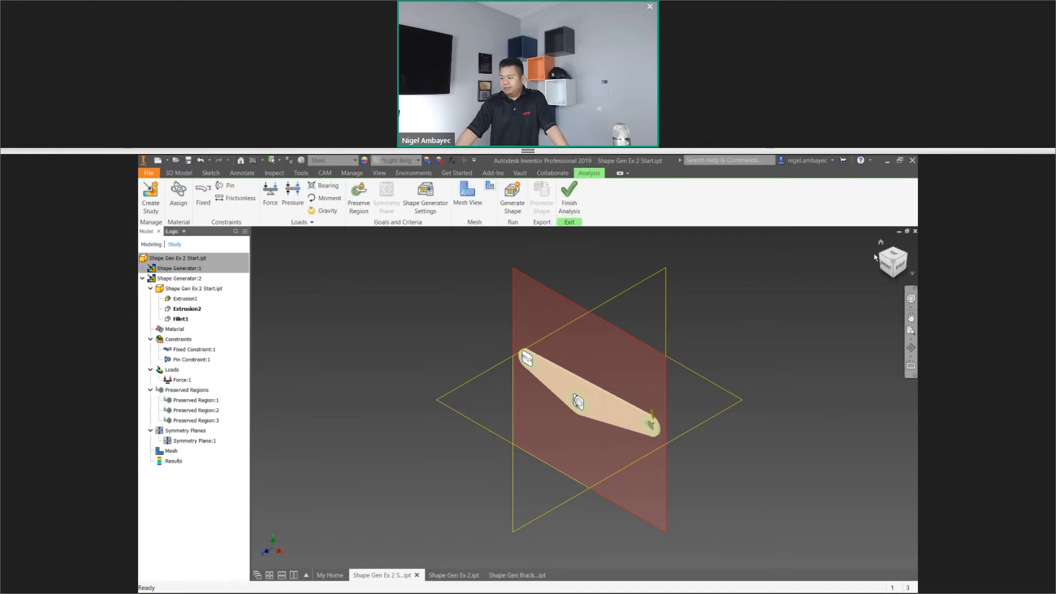
Generate and display the plate's mesh, and examine the elements around the middle hole
{"action": "scroll", "coordinate": [576, 421], "scroll_direction": "up", "scroll_amount": 3}
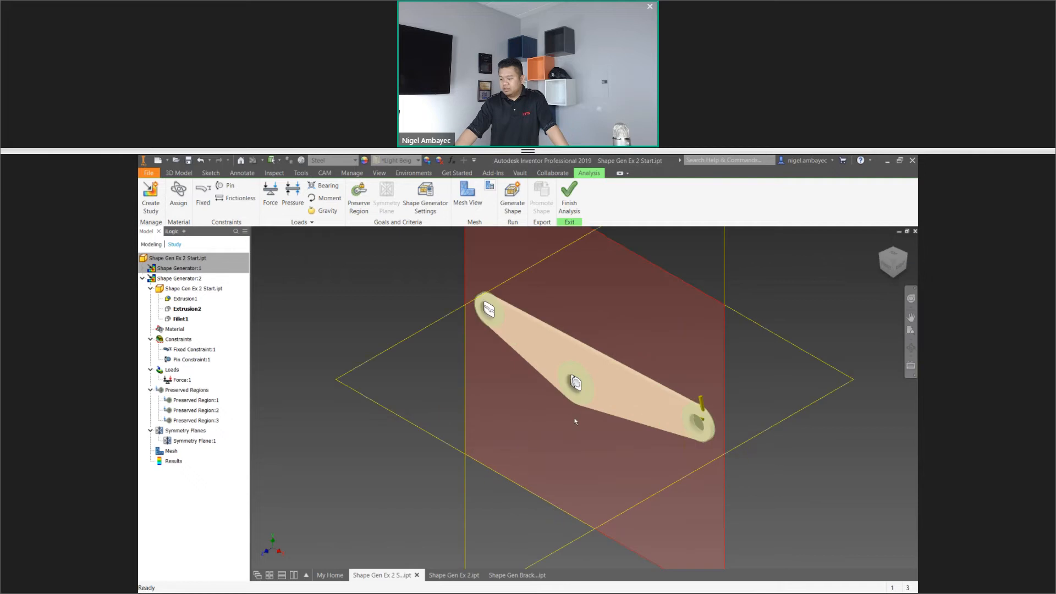
{"action": "scroll", "coordinate": [574, 418], "scroll_direction": "up", "scroll_amount": 1}
{"action": "middle_click_drag", "start_coordinate": [574, 418], "coordinate": [555, 449]}
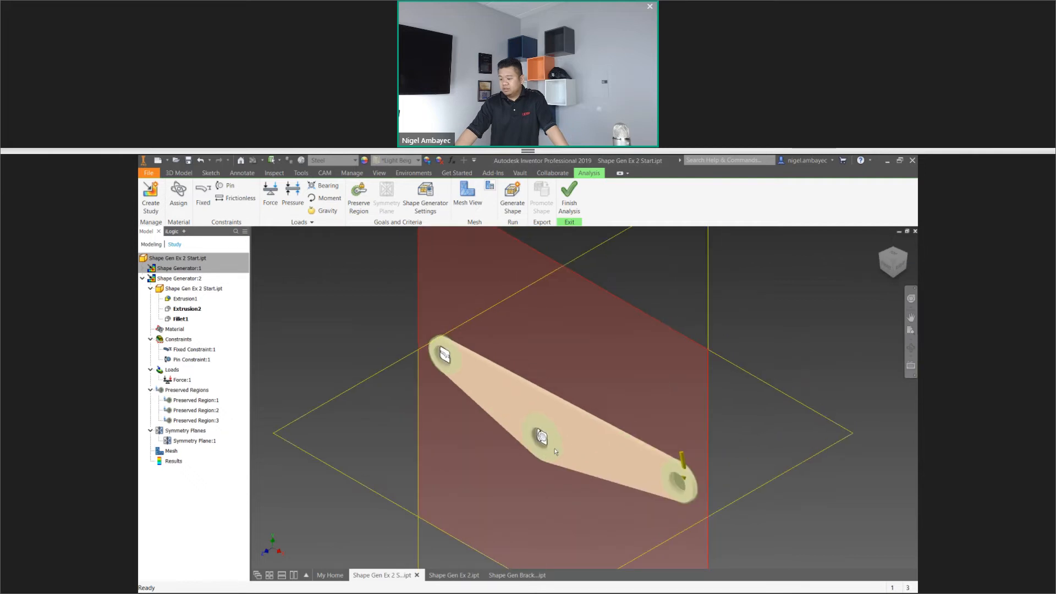
{"action": "scroll", "coordinate": [541, 441], "scroll_direction": "down", "scroll_amount": 3}
{"action": "scroll", "coordinate": [544, 423], "scroll_direction": "up", "scroll_amount": 4}
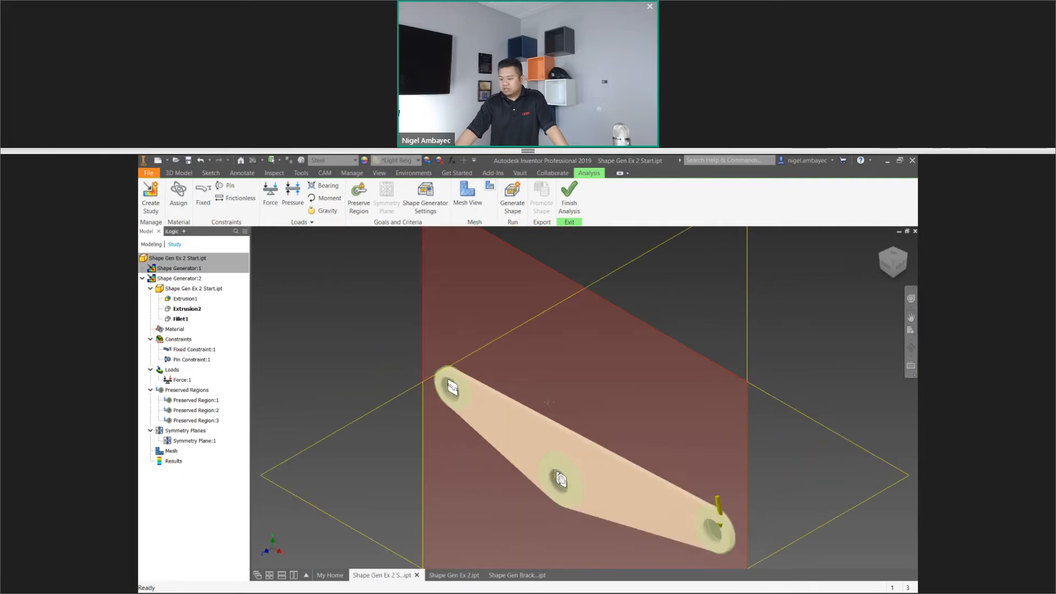
{"action": "middle_click_drag", "start_coordinate": [557, 434], "coordinate": [533, 351]}
{"action": "left_click", "coordinate": [467, 194]}
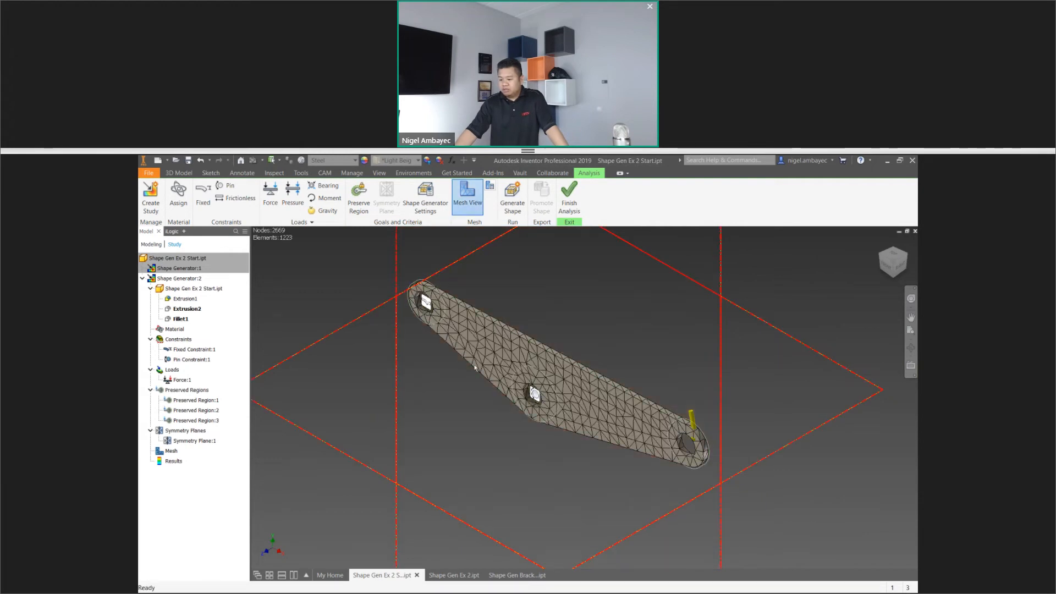
{"action": "scroll", "coordinate": [479, 383], "scroll_direction": "up", "scroll_amount": 5}
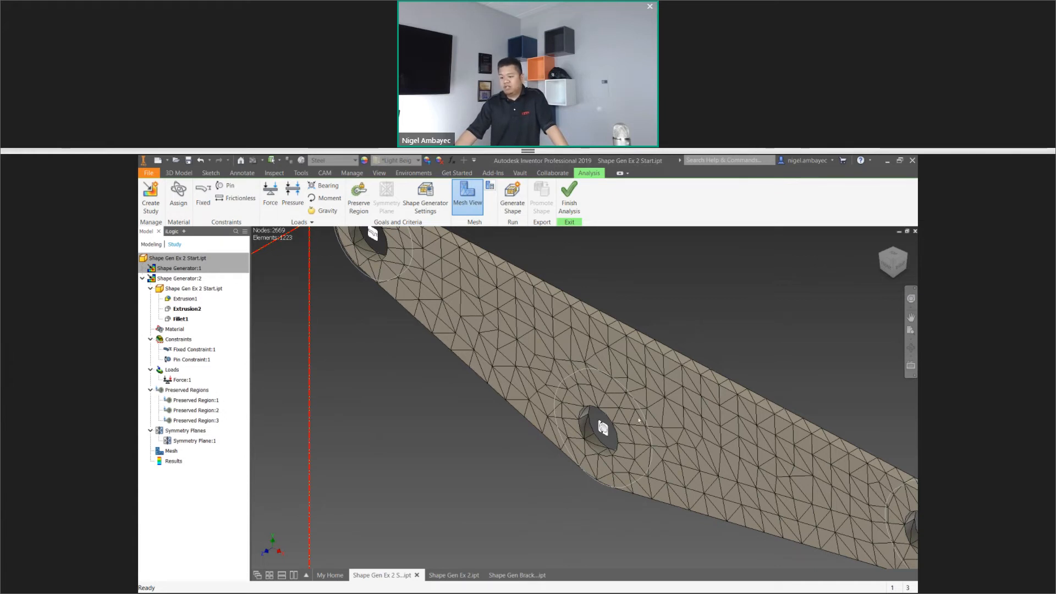
{"action": "scroll", "coordinate": [506, 438], "scroll_direction": "down", "scroll_amount": 5}
{"action": "scroll", "coordinate": [649, 422], "scroll_direction": "up", "scroll_amount": 3}
{"action": "middle_click_drag", "start_coordinate": [649, 422], "coordinate": [614, 402]}
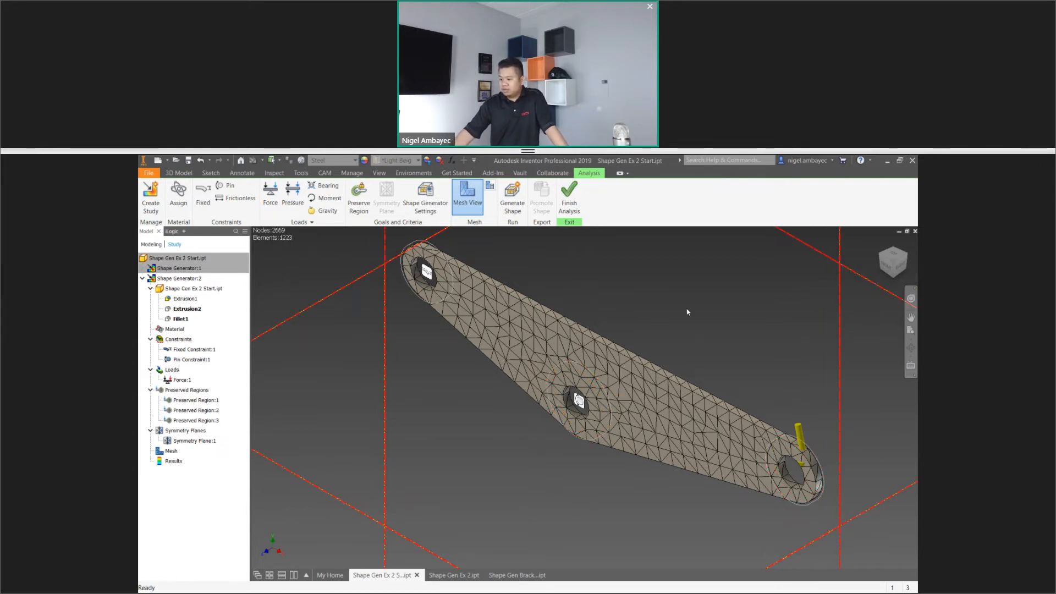
Review the mesh settings for element size, grading factor and turn angle against the plate's mesh, and close them without changes
{"action": "left_click", "coordinate": [490, 186]}
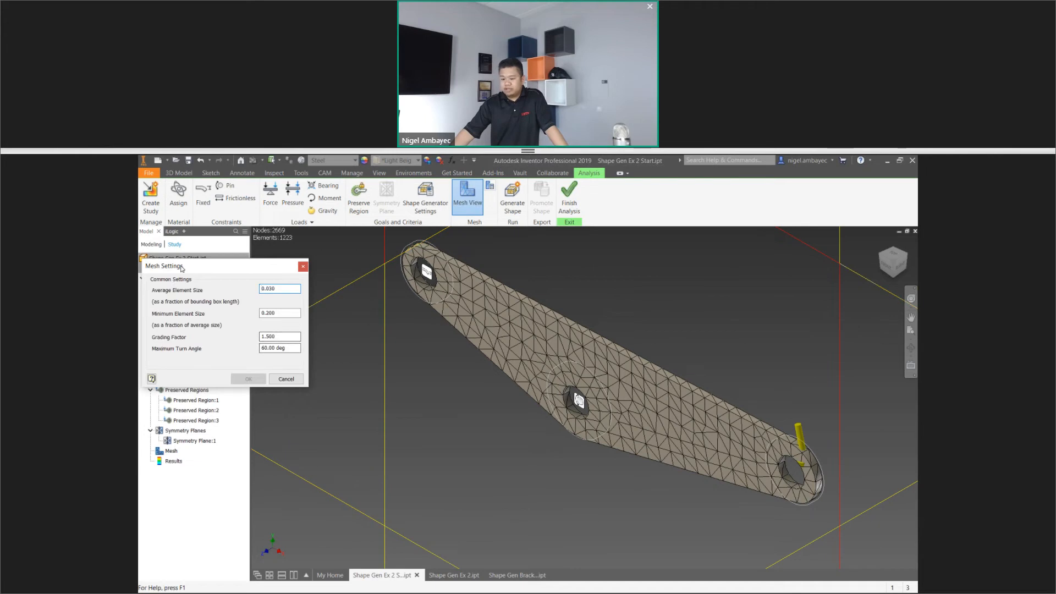
{"action": "left_click_drag", "start_coordinate": [181, 268], "coordinate": [302, 246]}
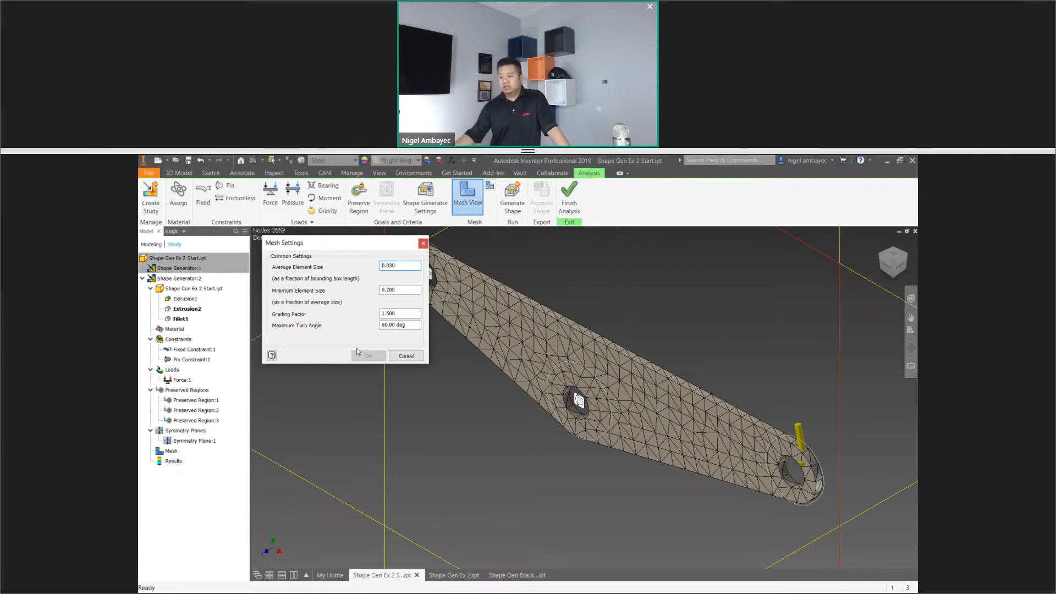
{"action": "scroll", "coordinate": [497, 331], "scroll_direction": "up", "scroll_amount": 3}
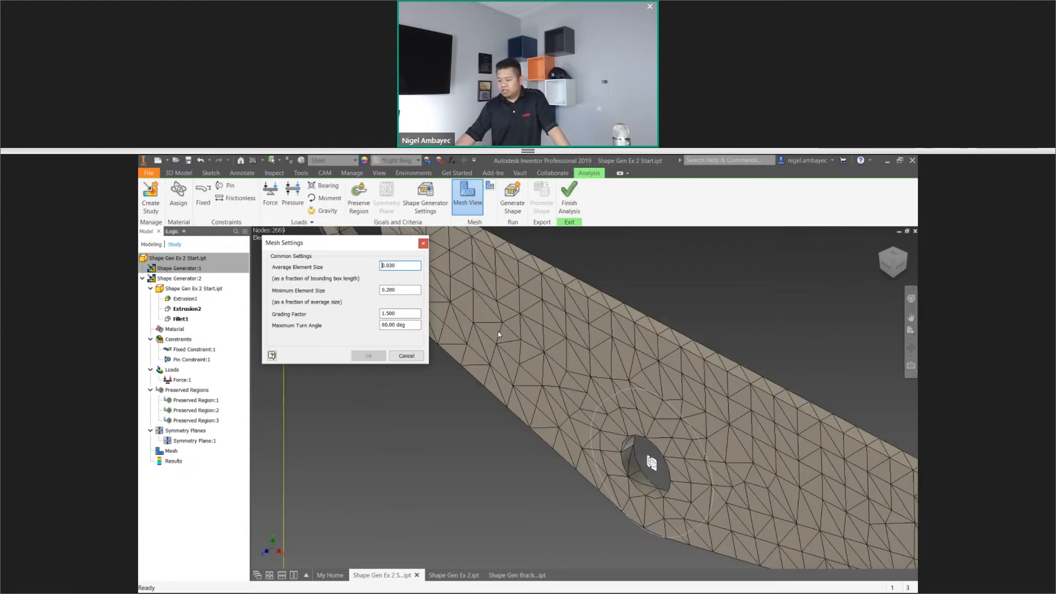
{"action": "scroll", "coordinate": [495, 325], "scroll_direction": "down", "scroll_amount": 3}
{"action": "left_click", "coordinate": [423, 244]}
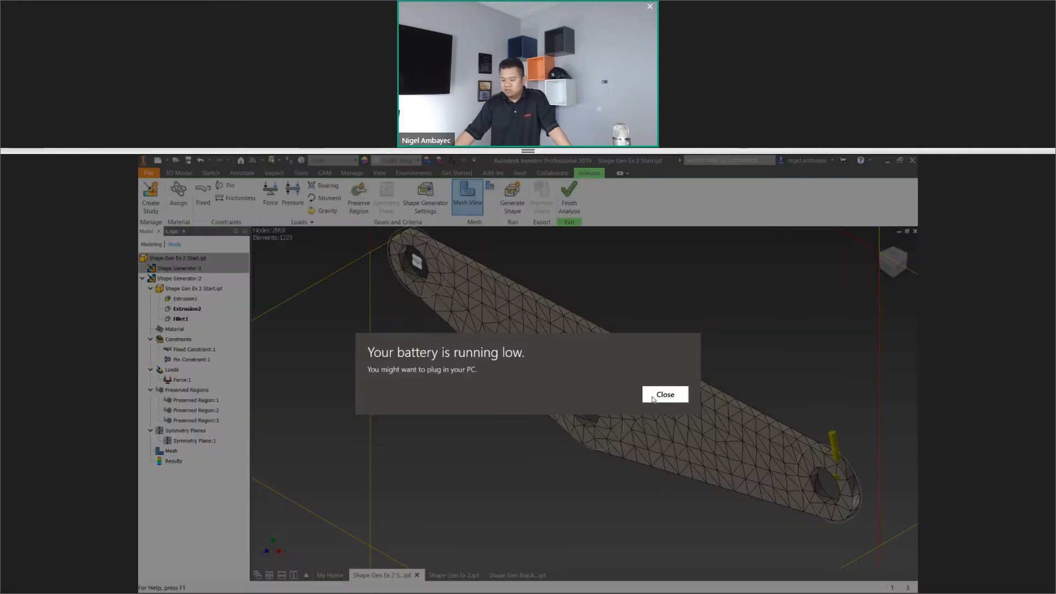
{"action": "left_click", "coordinate": [653, 398]}
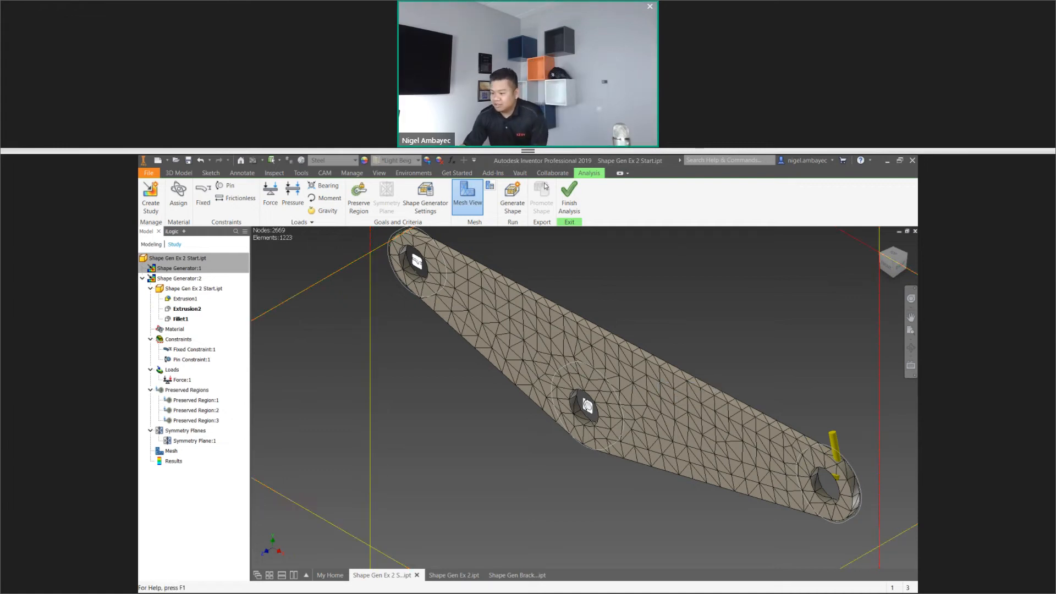
Run the shape generation for the plate study and examine the resulting material layout around the middle hole
{"action": "left_click", "coordinate": [520, 204]}
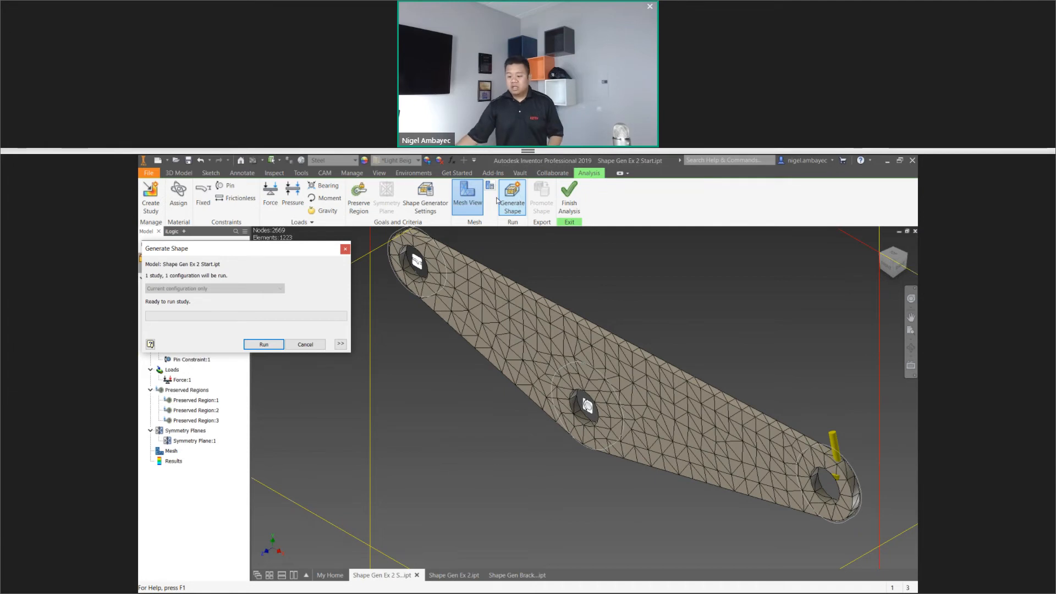
{"action": "left_click", "coordinate": [248, 342]}
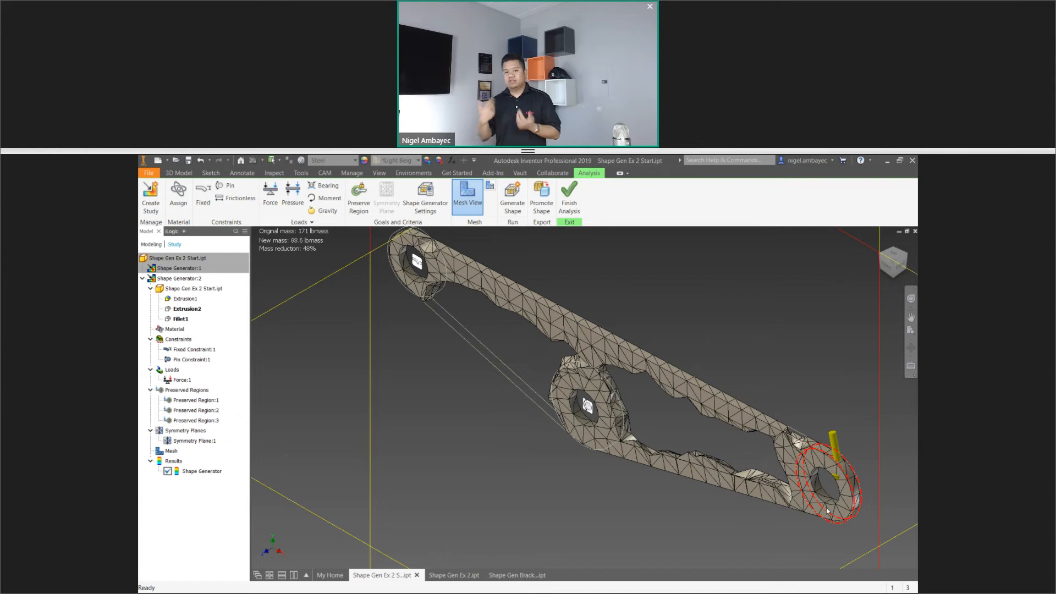
{"action": "mouse_move", "coordinate": [828, 510]}
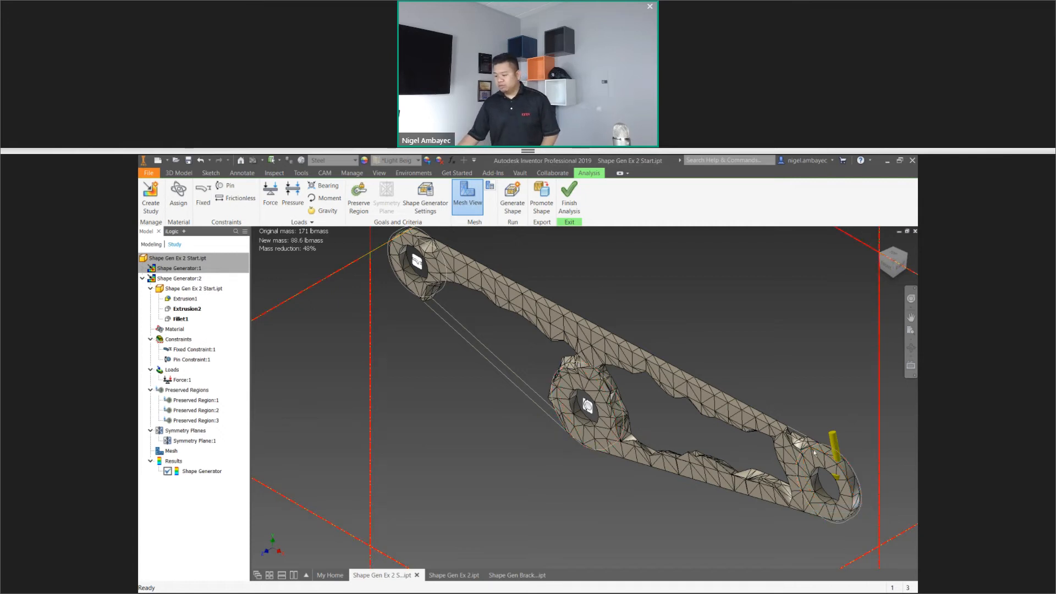
{"action": "scroll", "coordinate": [592, 448], "scroll_direction": "down", "scroll_amount": 5}
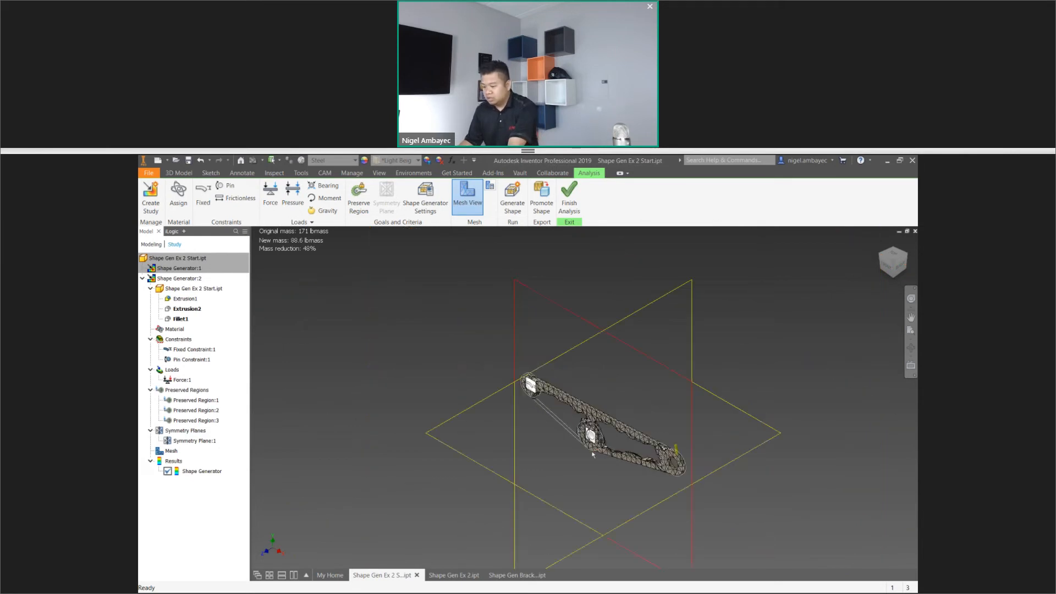
{"action": "scroll", "coordinate": [591, 449], "scroll_direction": "up", "scroll_amount": 1}
{"action": "middle_click_drag", "start_coordinate": [583, 479], "coordinate": [620, 443], "text": "shift"}
{"action": "scroll", "coordinate": [621, 443], "scroll_direction": "up", "scroll_amount": 5}
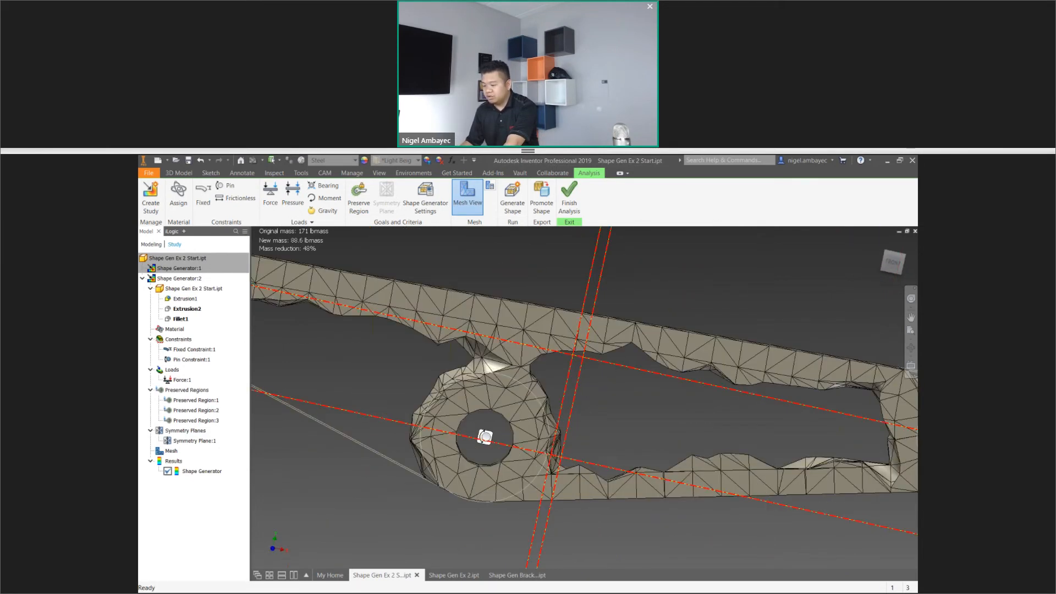
Try a finer mesh resolution value of 0.5 in the Shape Generator settings and discard the change
{"action": "scroll", "coordinate": [385, 419], "scroll_direction": "down", "scroll_amount": 2}
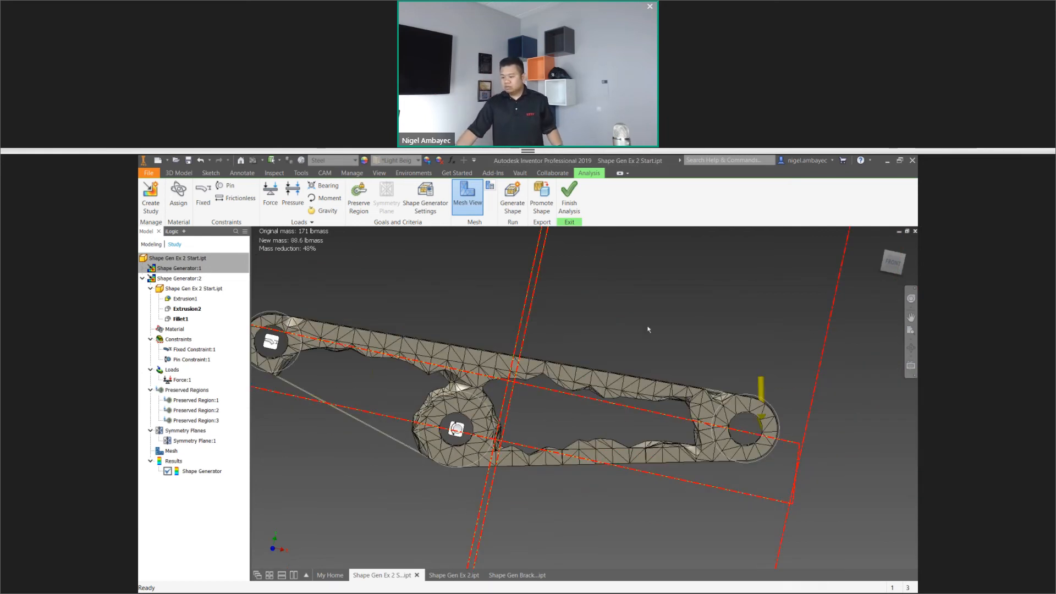
{"action": "key", "text": "Home"}
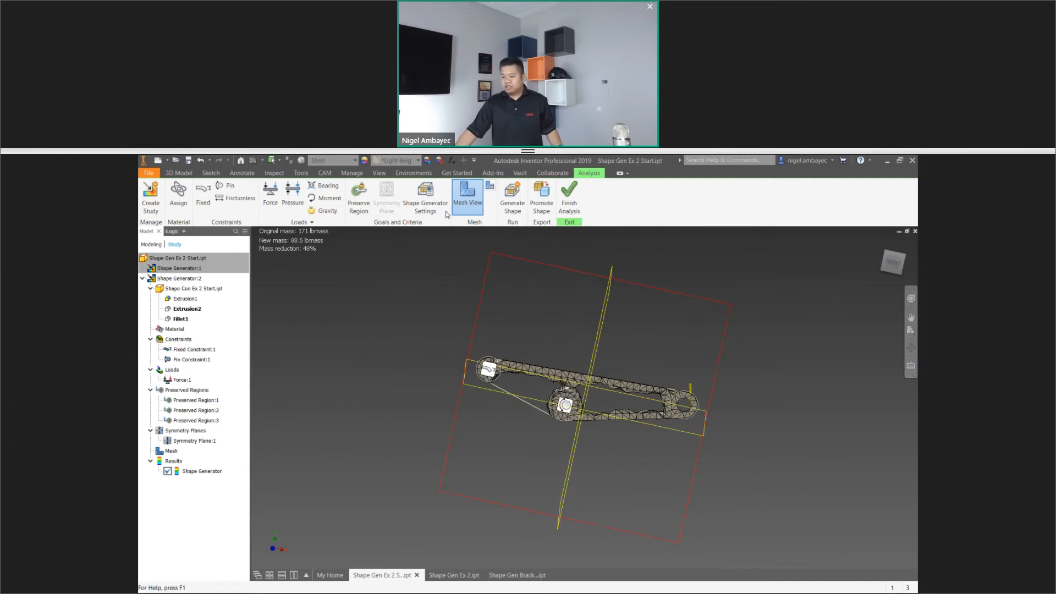
{"action": "left_click", "coordinate": [444, 208]}
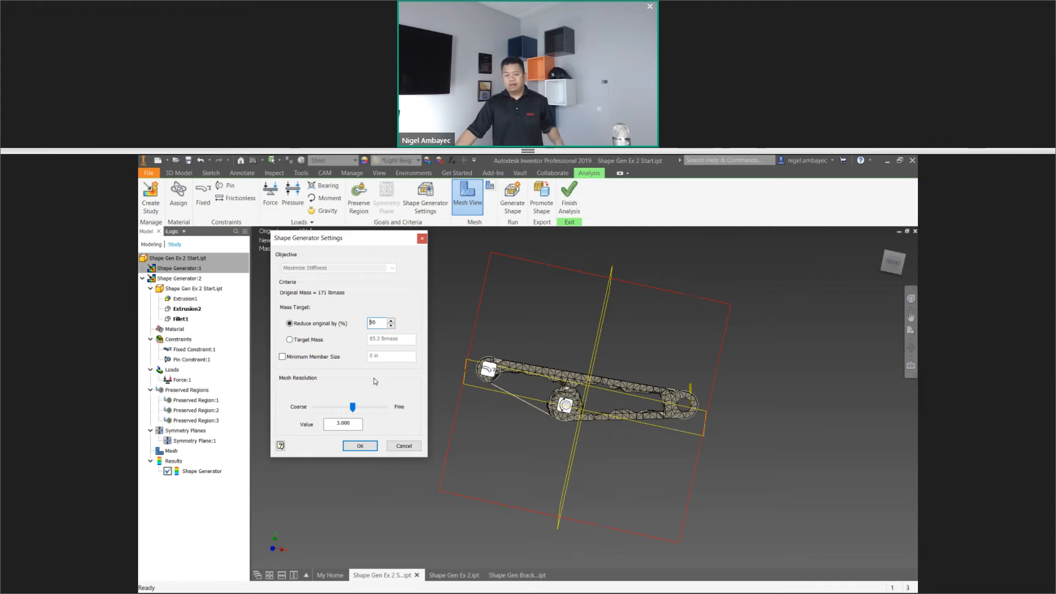
{"action": "left_click", "coordinate": [377, 409]}
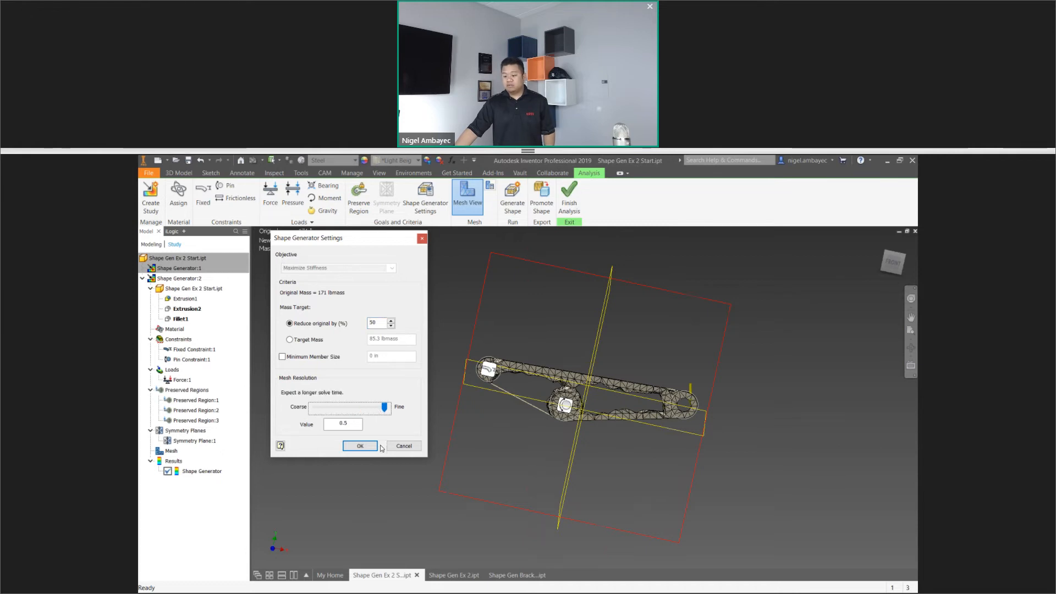
{"action": "left_click", "coordinate": [402, 447]}
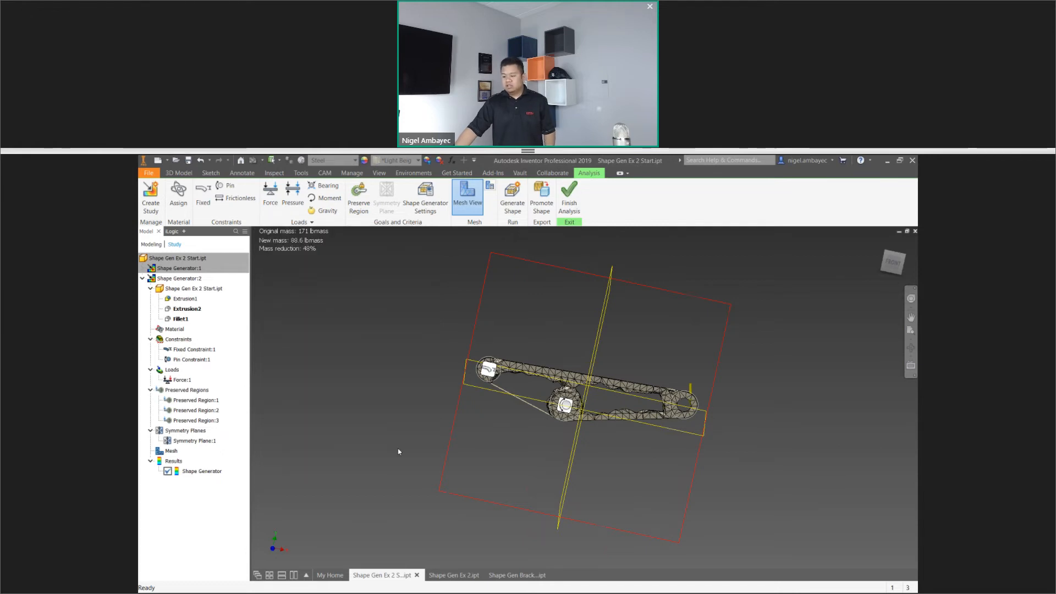
Switch to Shape Gen Ex 2.ipt and make its promoted Shape Gen Ex 2 mesh visible
{"action": "left_click", "coordinate": [460, 575]}
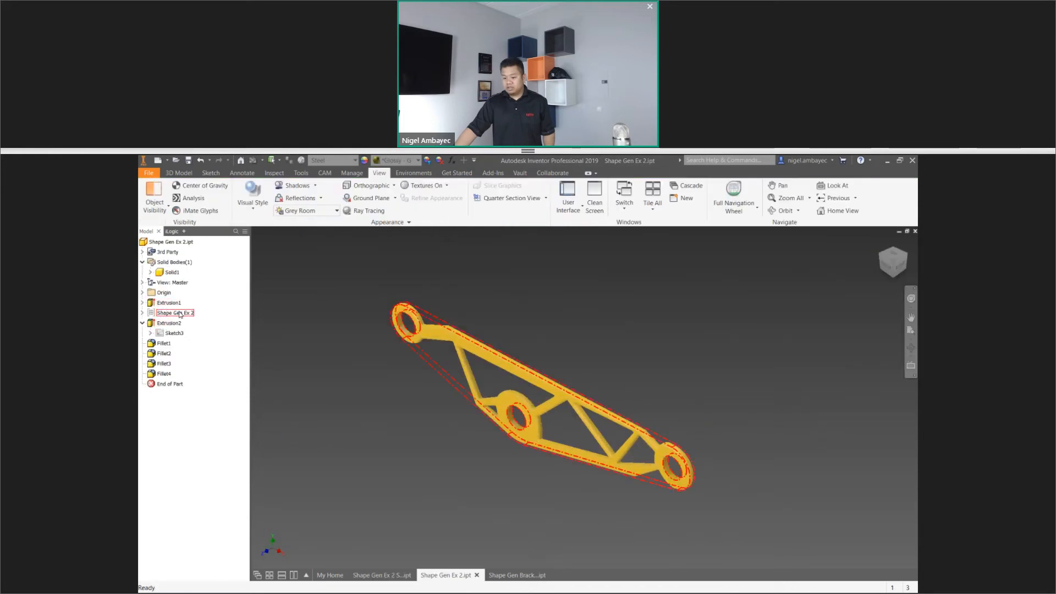
{"action": "right_click", "coordinate": [180, 314]}
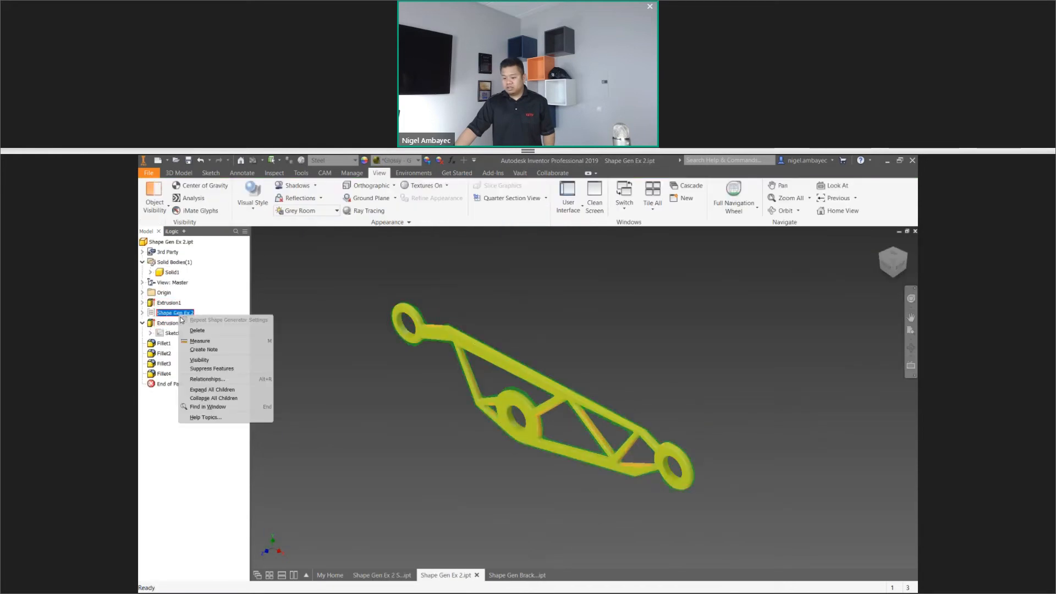
{"action": "left_click", "coordinate": [212, 361]}
Display the Shape Gen Ex 2 part in the Wireframe visual style and examine its mesh and ribs from the front
{"action": "left_click", "coordinate": [170, 246]}
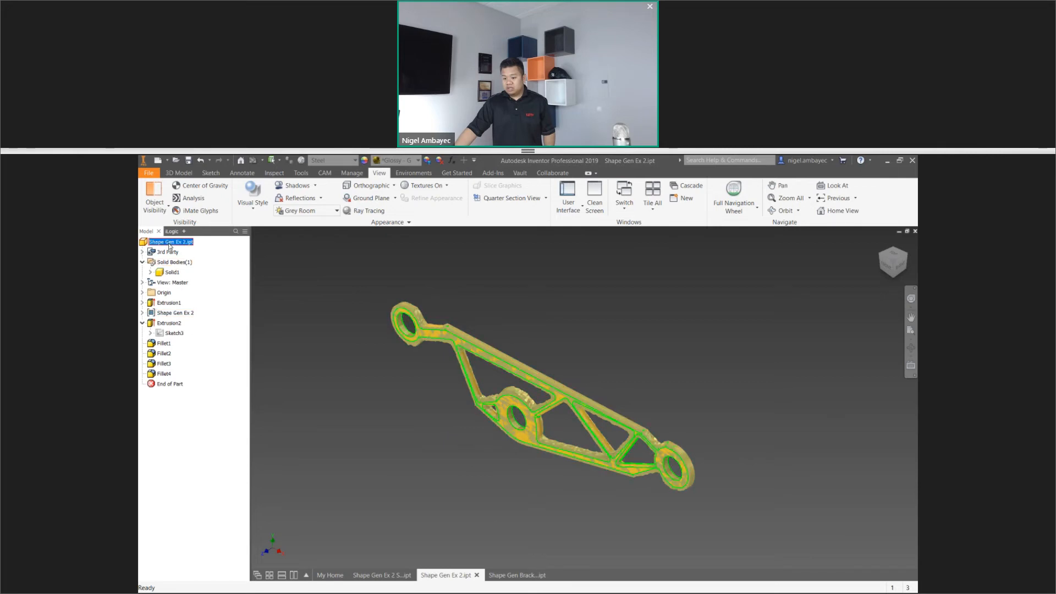
{"action": "right_click", "coordinate": [170, 246]}
{"action": "left_click", "coordinate": [228, 198]}
{"action": "left_click", "coordinate": [253, 203]}
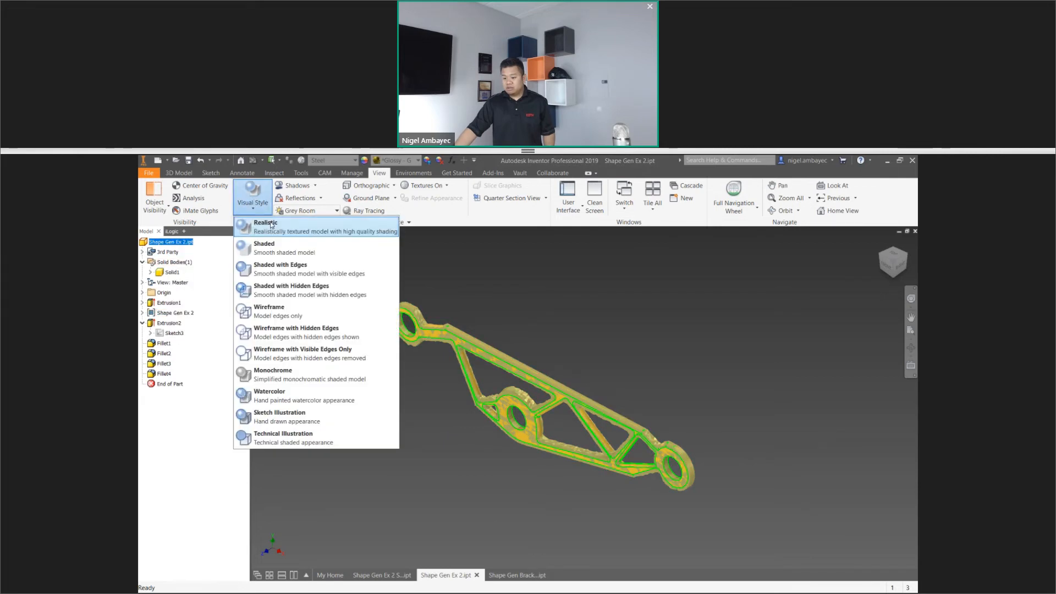
{"action": "left_click", "coordinate": [280, 310]}
{"action": "scroll", "coordinate": [539, 392], "scroll_direction": "up", "scroll_amount": 5}
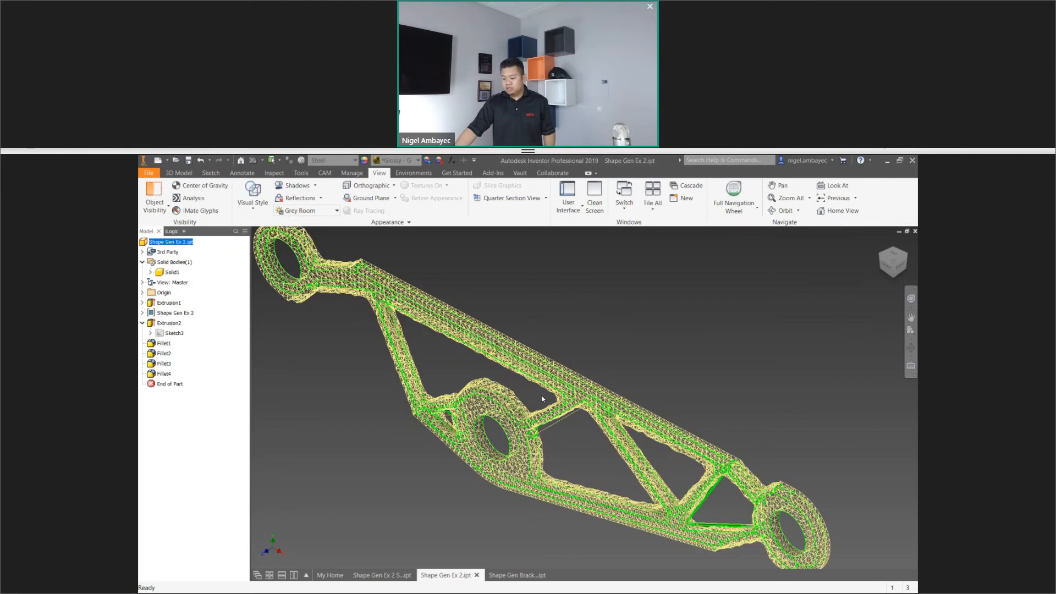
{"action": "left_click", "coordinate": [886, 267]}
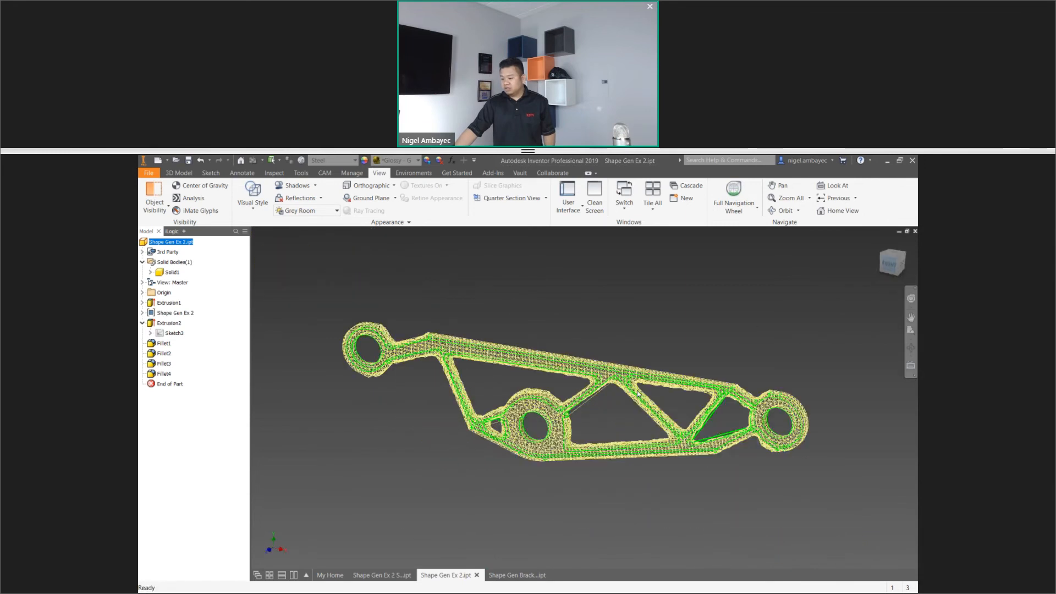
{"action": "middle_click_drag", "start_coordinate": [624, 393], "coordinate": [654, 397]}
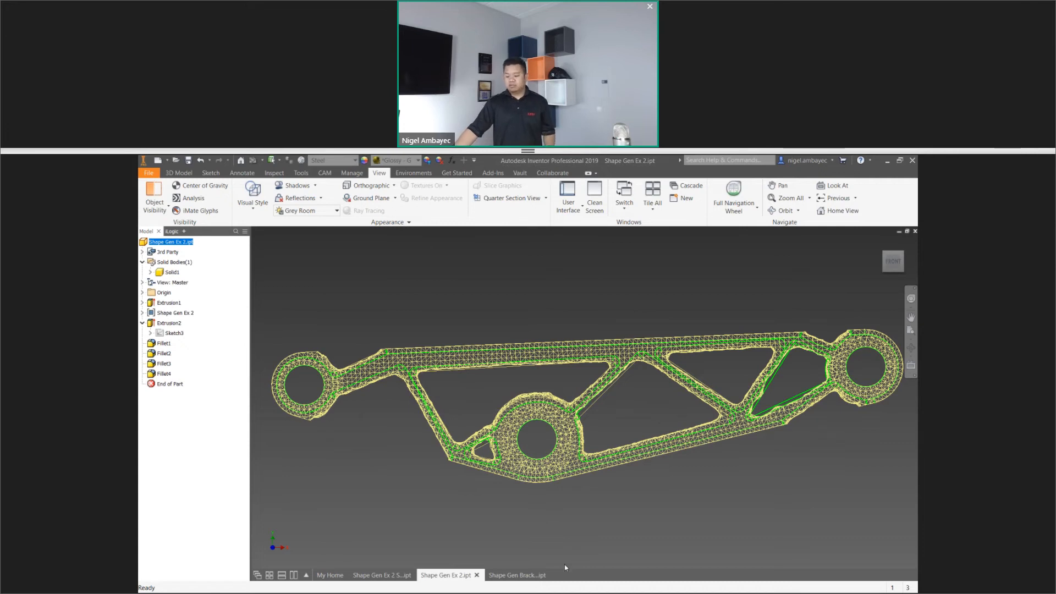
Compare the wireframe meshes in Shape Gen Bracket.ipt and Shape Gen Ex 2.ipt, and return to the Shape Gen Ex 2 Start.ipt study
{"action": "left_click", "coordinate": [517, 574]}
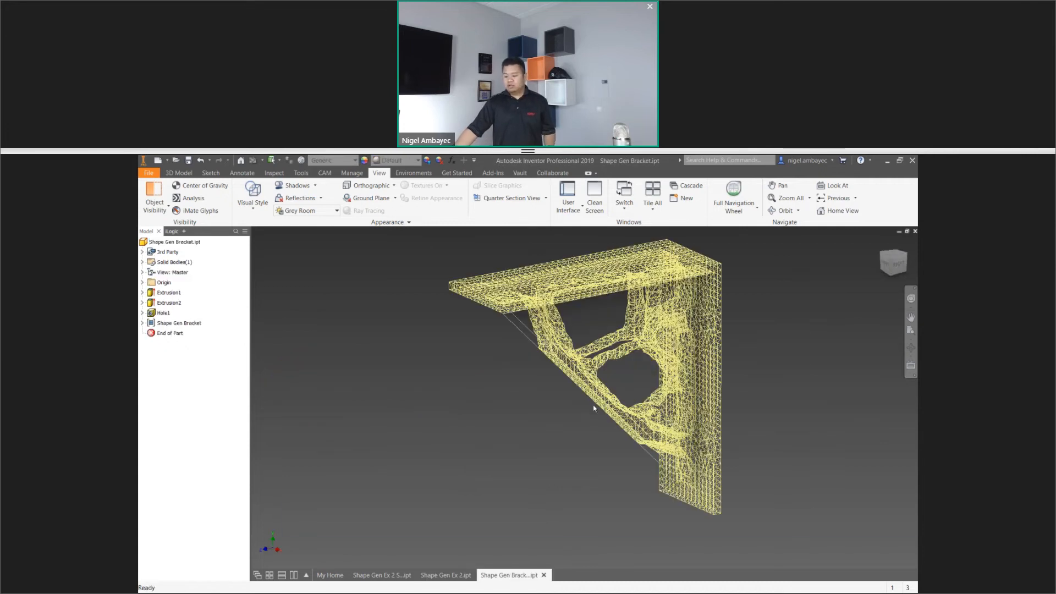
{"action": "left_click", "coordinate": [382, 575]}
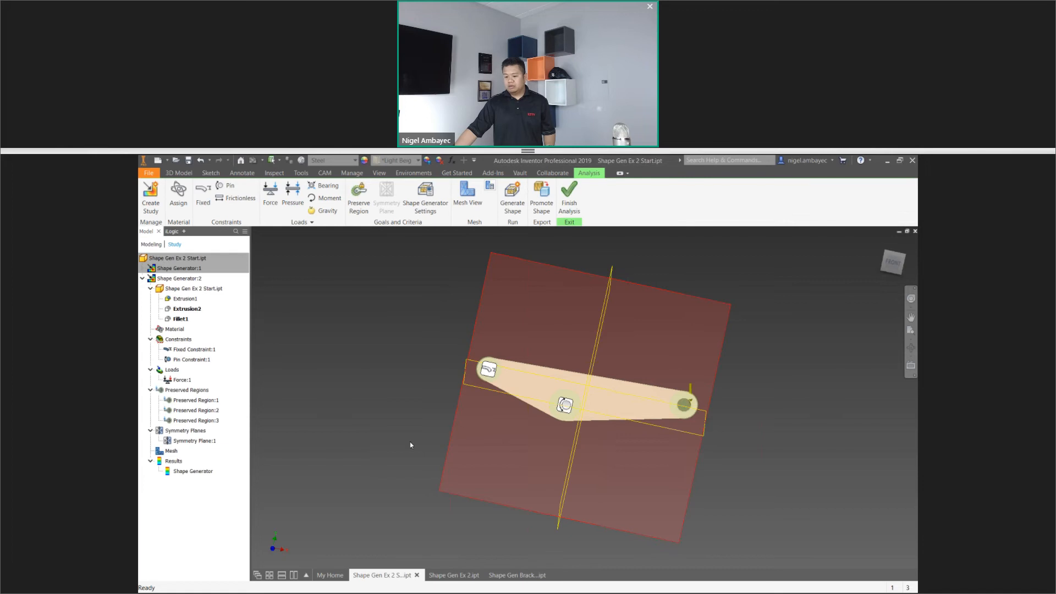
{"action": "middle_click_drag", "start_coordinate": [412, 436], "coordinate": [388, 449]}
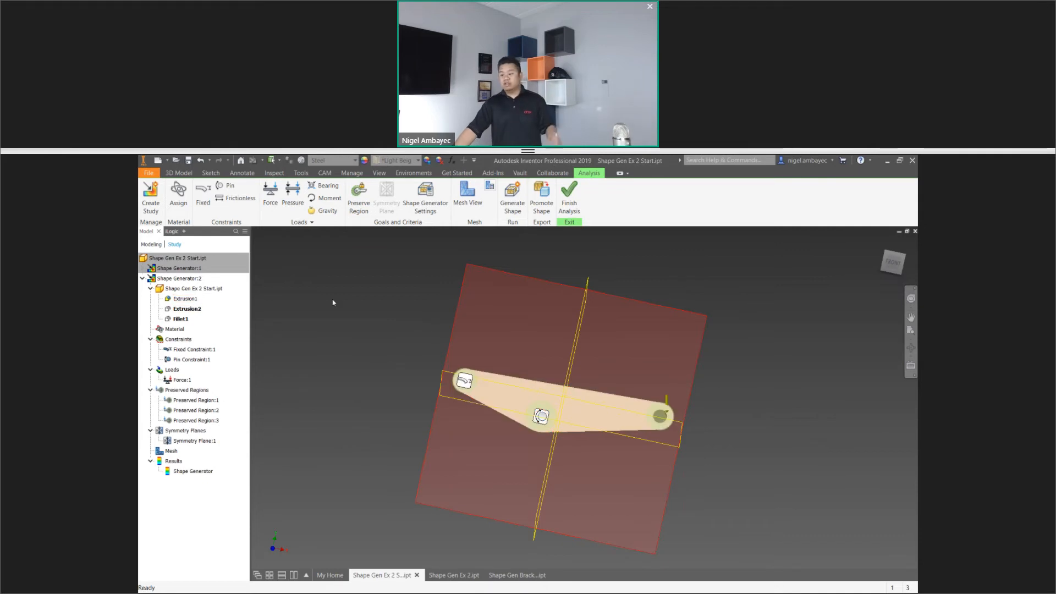
{"action": "left_click", "coordinate": [440, 577]}
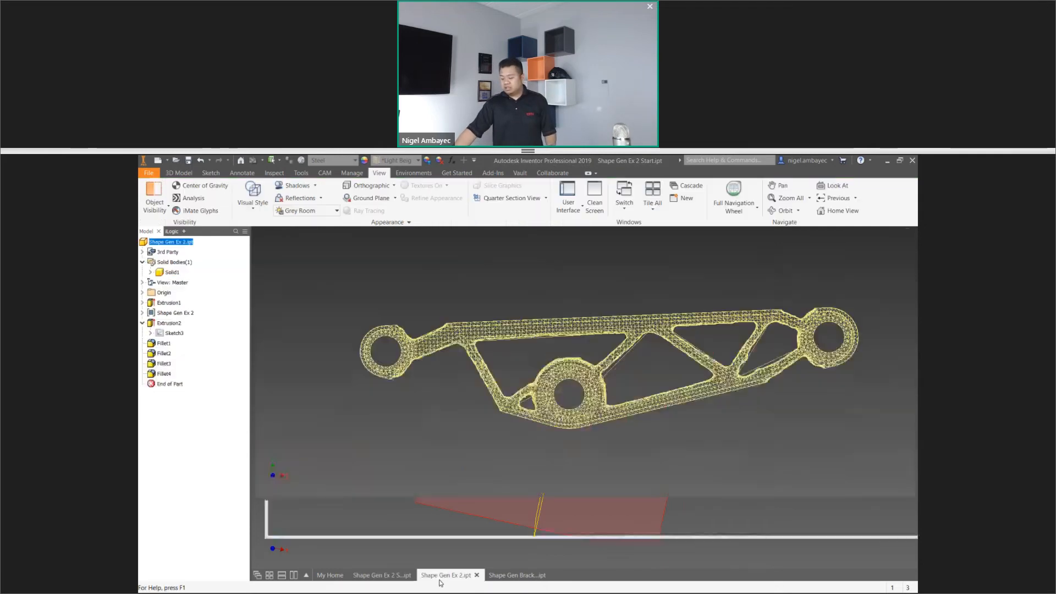
{"action": "left_click", "coordinate": [369, 575]}
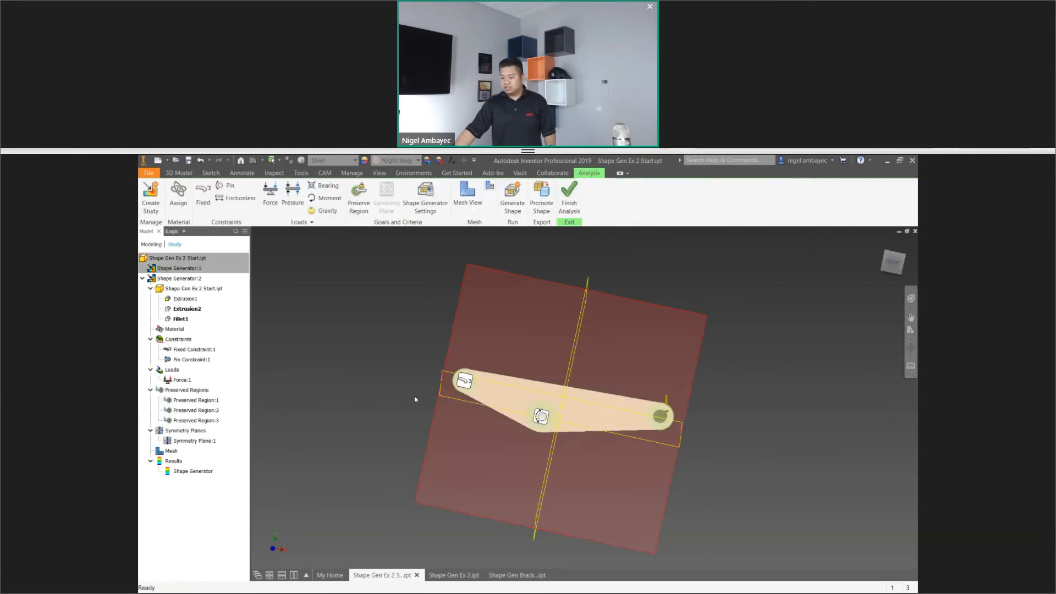
Promote the generated shape to the current part file and dismiss the recommended next steps
{"action": "left_click", "coordinate": [540, 214]}
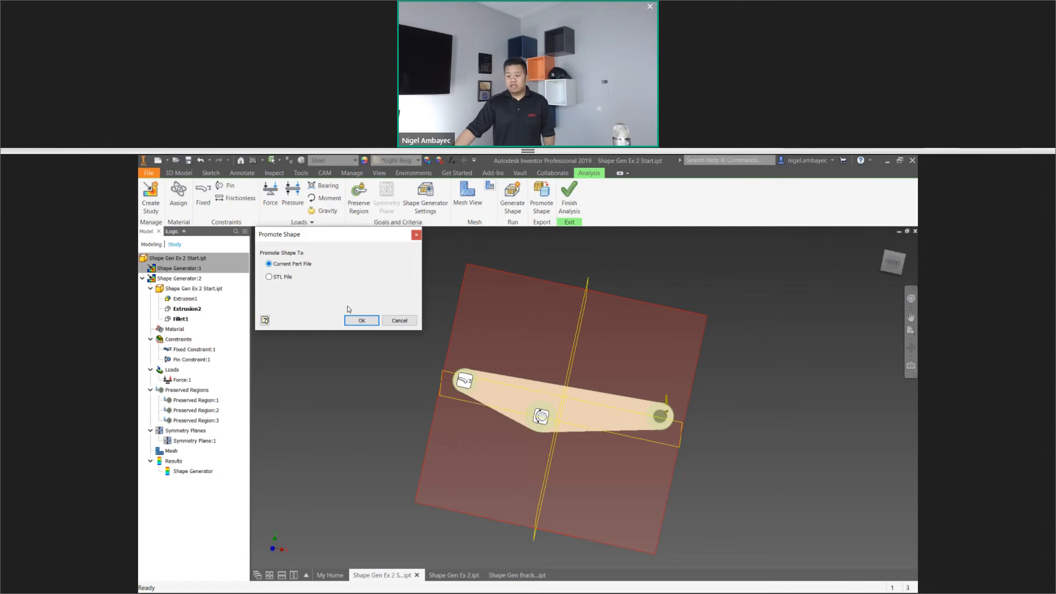
{"action": "left_click", "coordinate": [363, 321]}
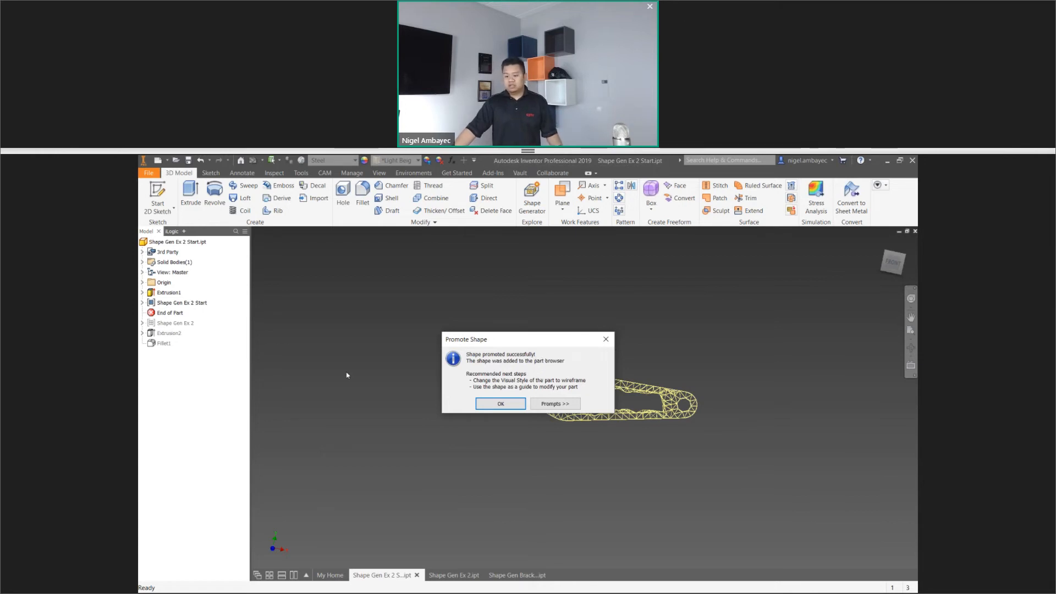
{"action": "left_click", "coordinate": [516, 401]}
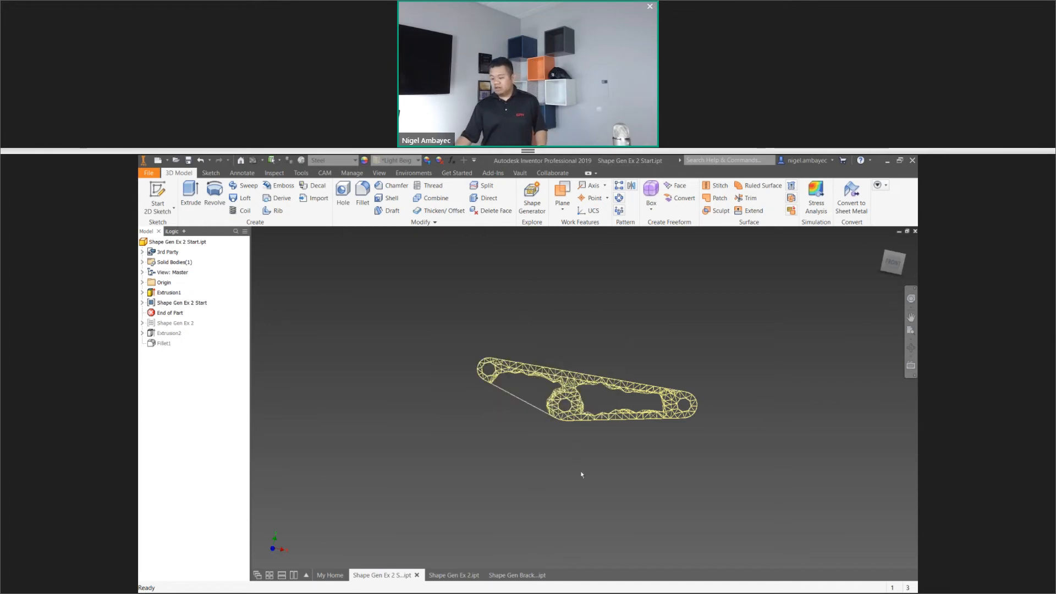
Start a new 2D sketch on the front face of the plate, using the promoted mesh as a guide
{"action": "scroll", "coordinate": [615, 320], "scroll_direction": "down", "scroll_amount": 3}
{"action": "middle_click_drag", "start_coordinate": [613, 467], "coordinate": [571, 376]}
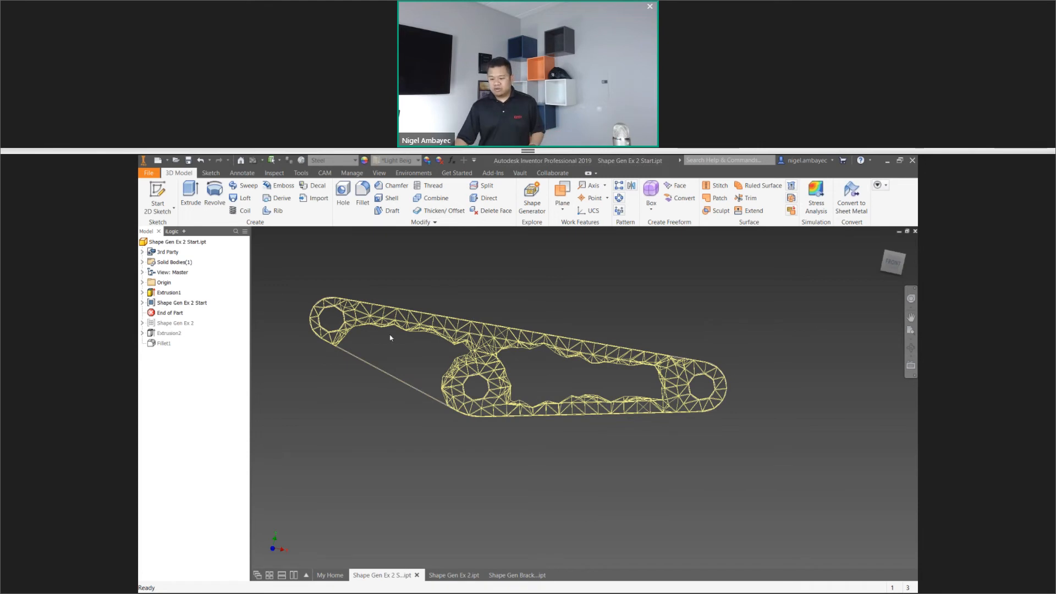
{"action": "left_click", "coordinate": [143, 292]}
{"action": "left_click", "coordinate": [160, 190]}
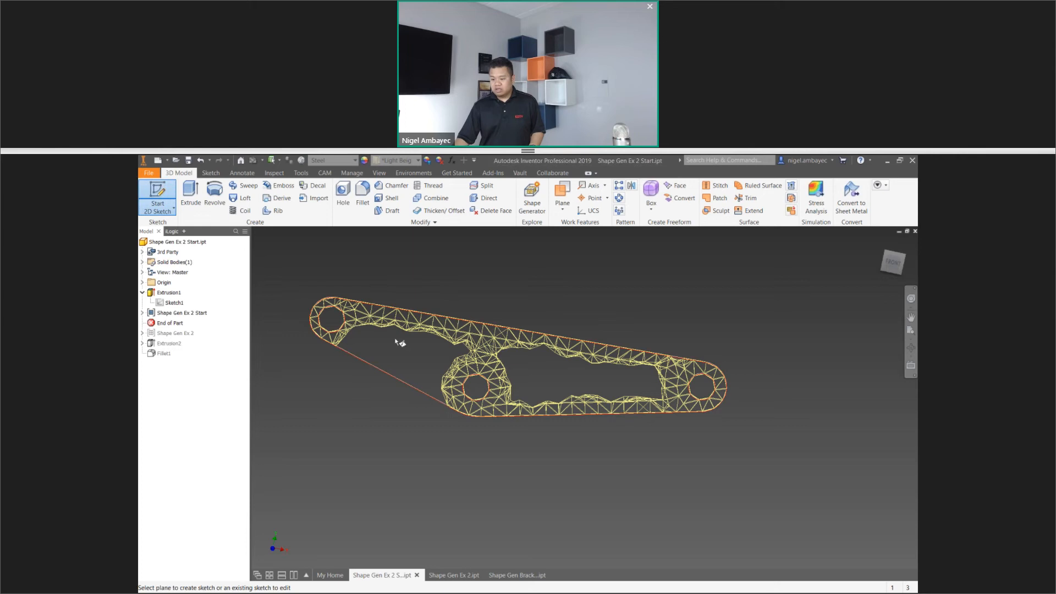
{"action": "left_click", "coordinate": [402, 373]}
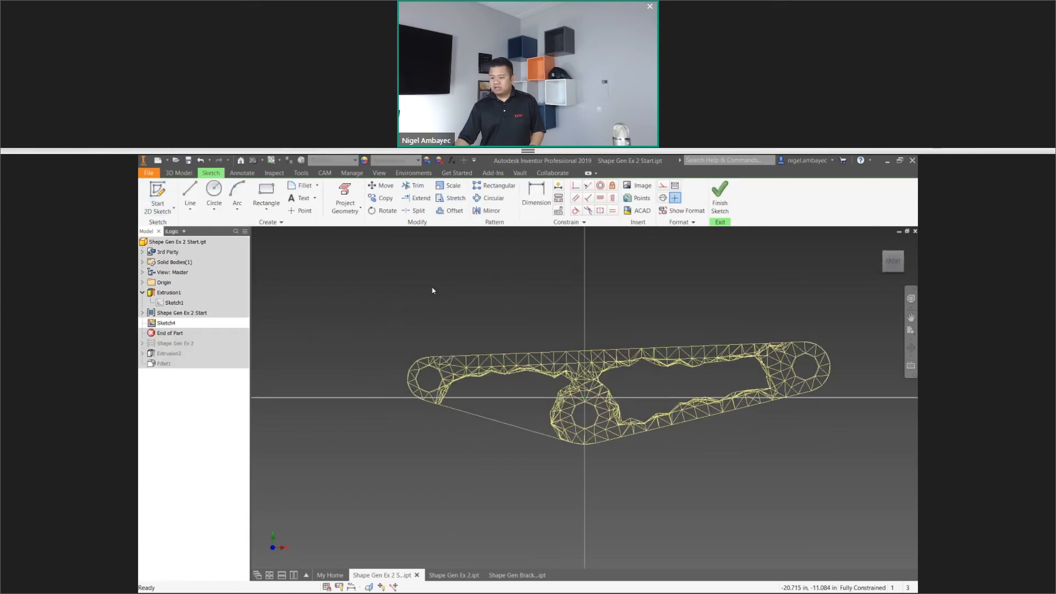
Project the plate's outer outline and its three hole edges into the sketch
{"action": "left_click", "coordinate": [341, 214]}
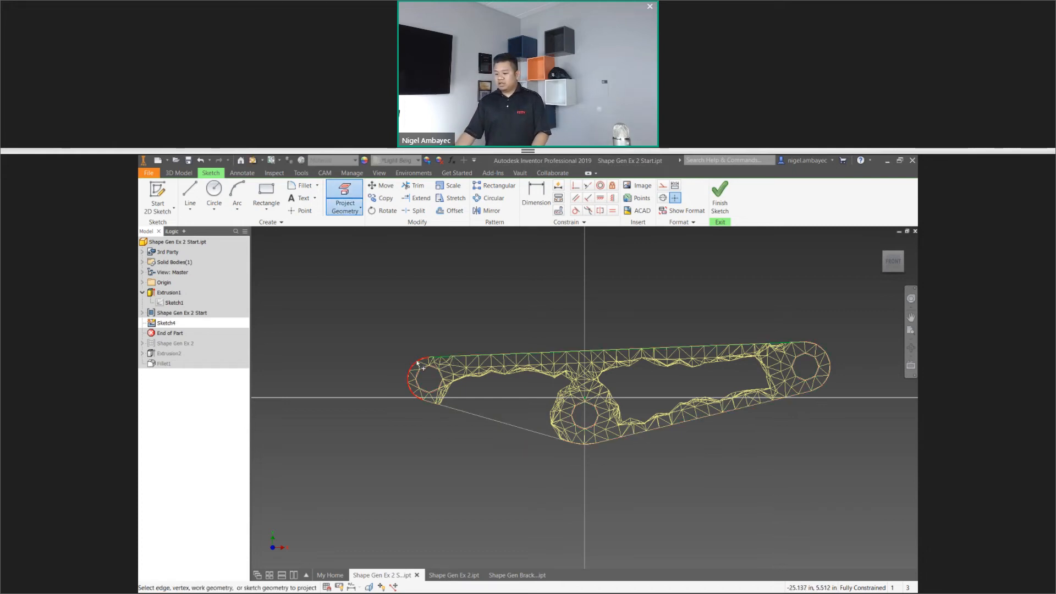
{"action": "left_click", "coordinate": [458, 413]}
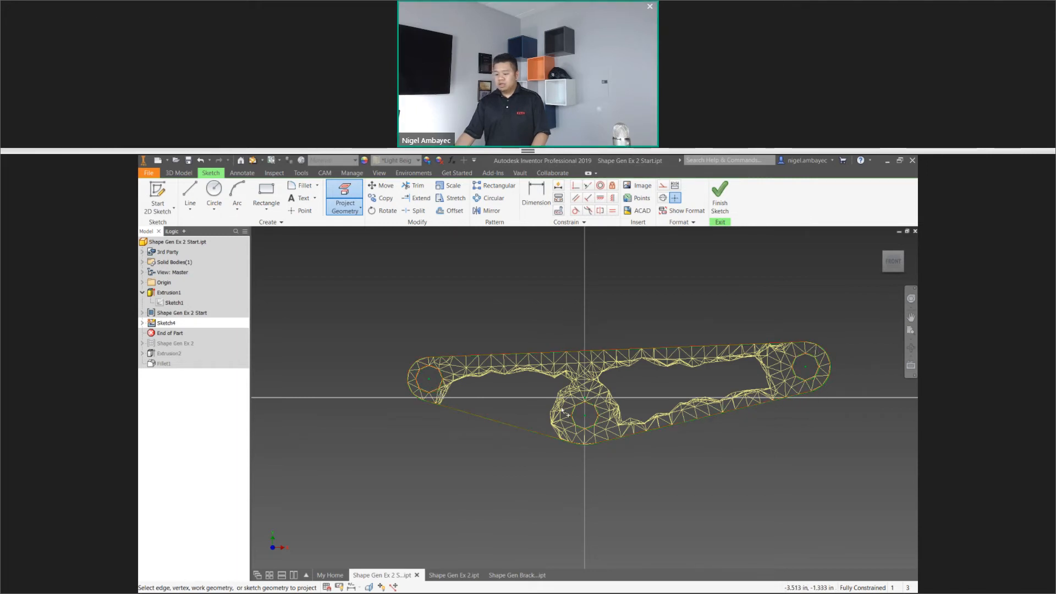
{"action": "left_click", "coordinate": [580, 427]}
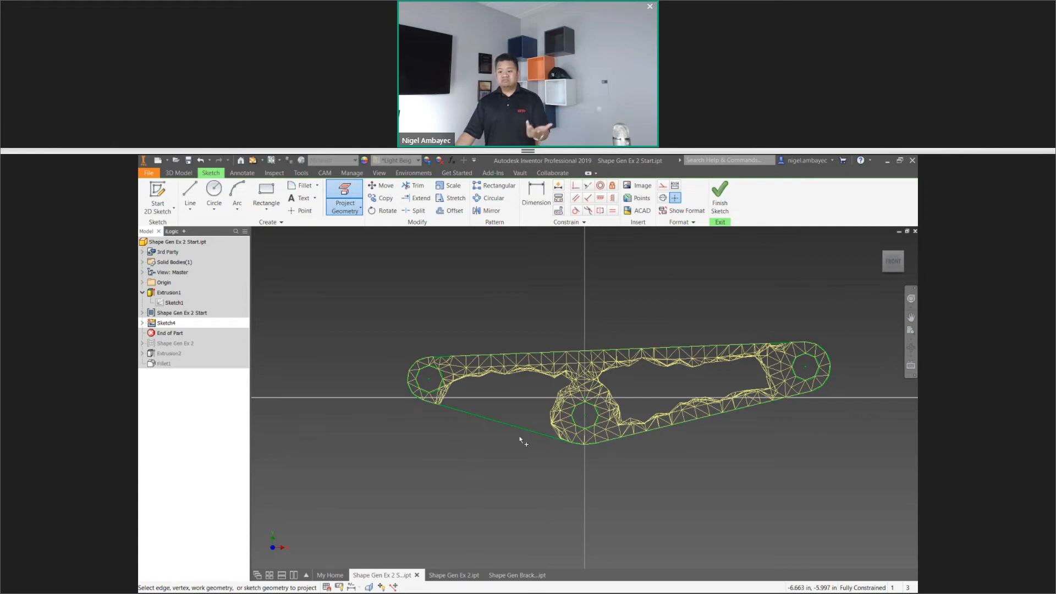
Sketch circles concentric with the plate's three holes, following the rings of material kept around them
{"action": "left_click", "coordinate": [214, 190]}
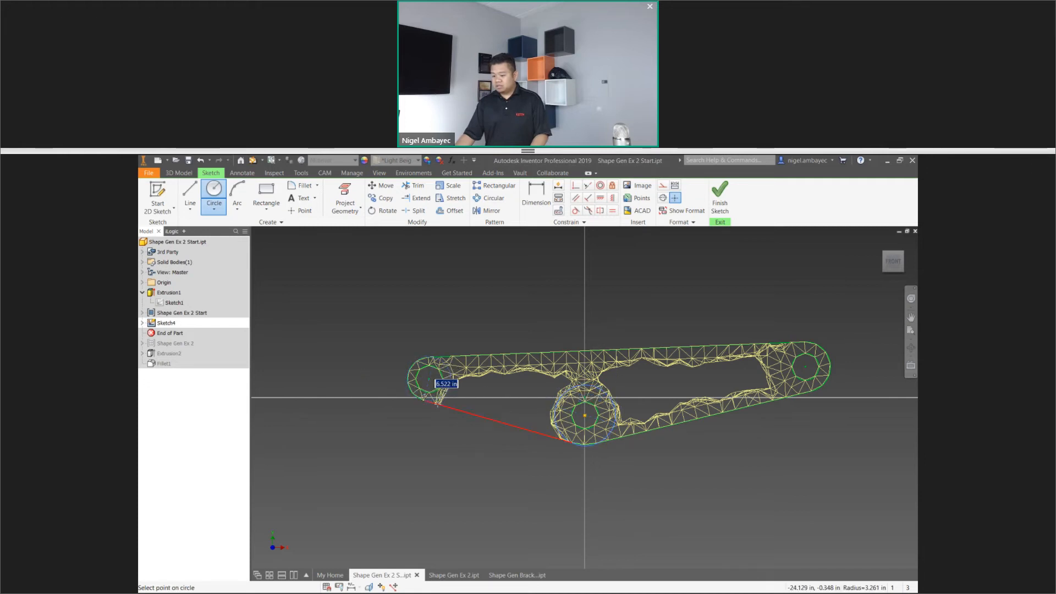
{"action": "left_click", "coordinate": [431, 402]}
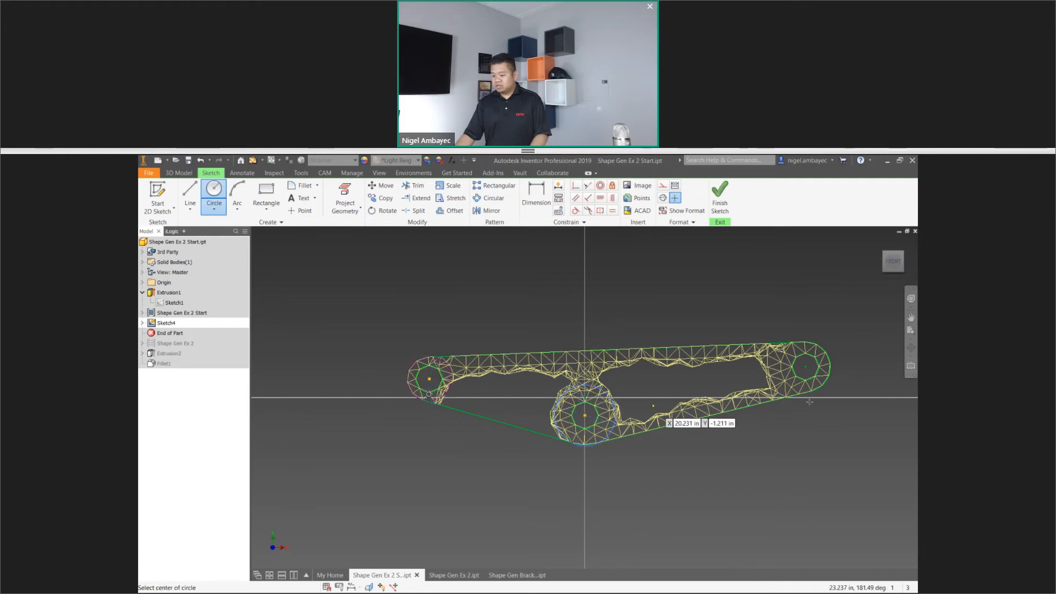
{"action": "left_click", "coordinate": [805, 367]}
{"action": "left_click", "coordinate": [829, 405]}
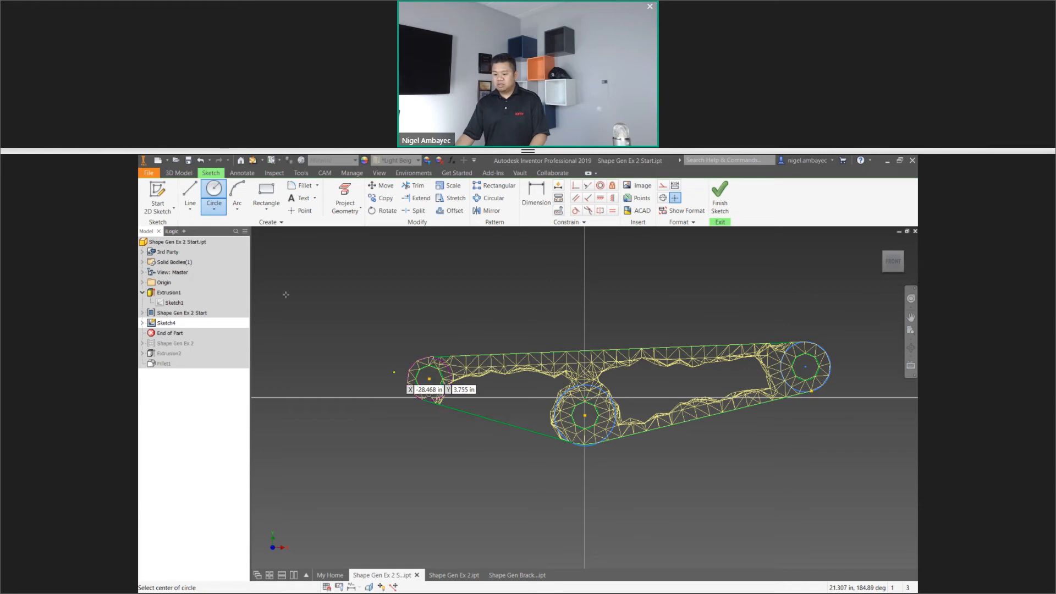
Sketch a line about 18 in long from the left-hand circle to the top of the middle circle
{"action": "left_click", "coordinate": [190, 197]}
{"action": "scroll", "coordinate": [440, 394], "scroll_direction": "up", "scroll_amount": 5}
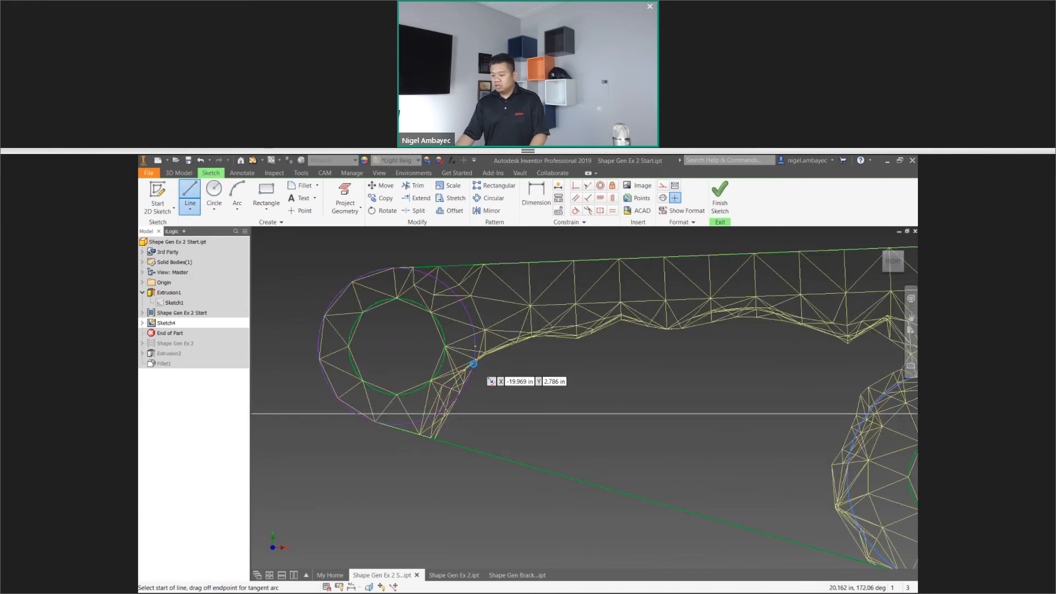
{"action": "left_click", "coordinate": [473, 363]}
{"action": "scroll", "coordinate": [856, 330], "scroll_direction": "down", "scroll_amount": 5}
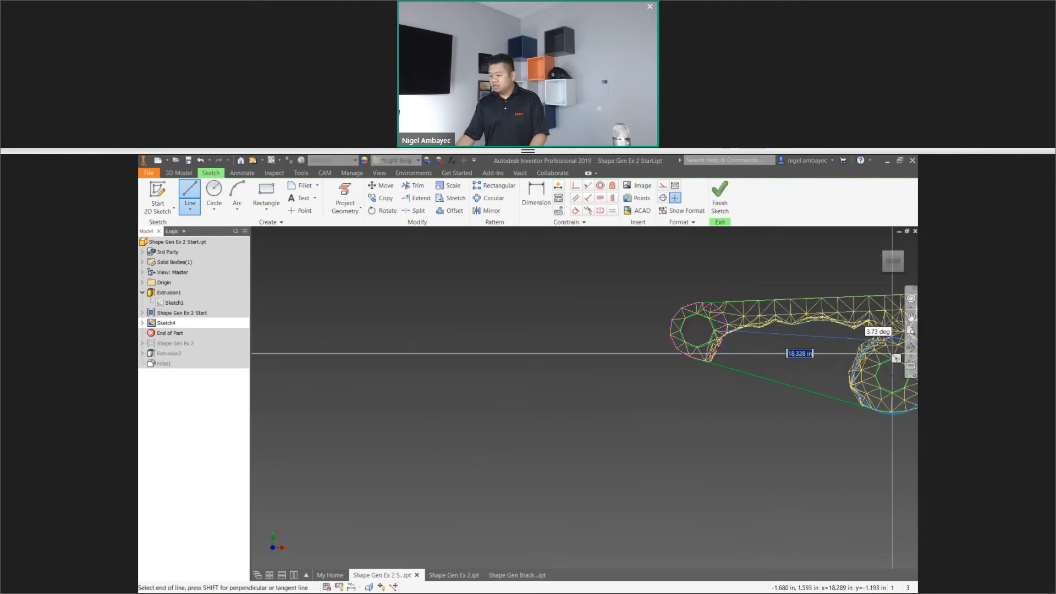
{"action": "left_click", "coordinate": [880, 341]}
{"action": "middle_click_drag", "start_coordinate": [880, 341], "coordinate": [531, 370]}
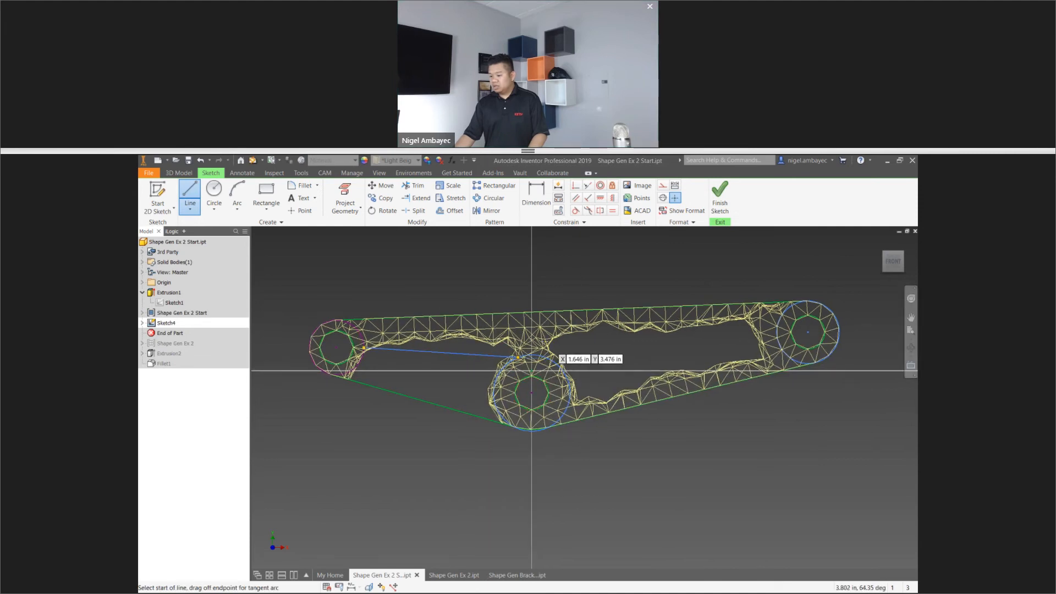
Sketch connected lines around the mesh opening between the middle and right-hand circles, about 26 in along its upper side, with both ends on the middle circle
{"action": "left_click", "coordinate": [545, 340]}
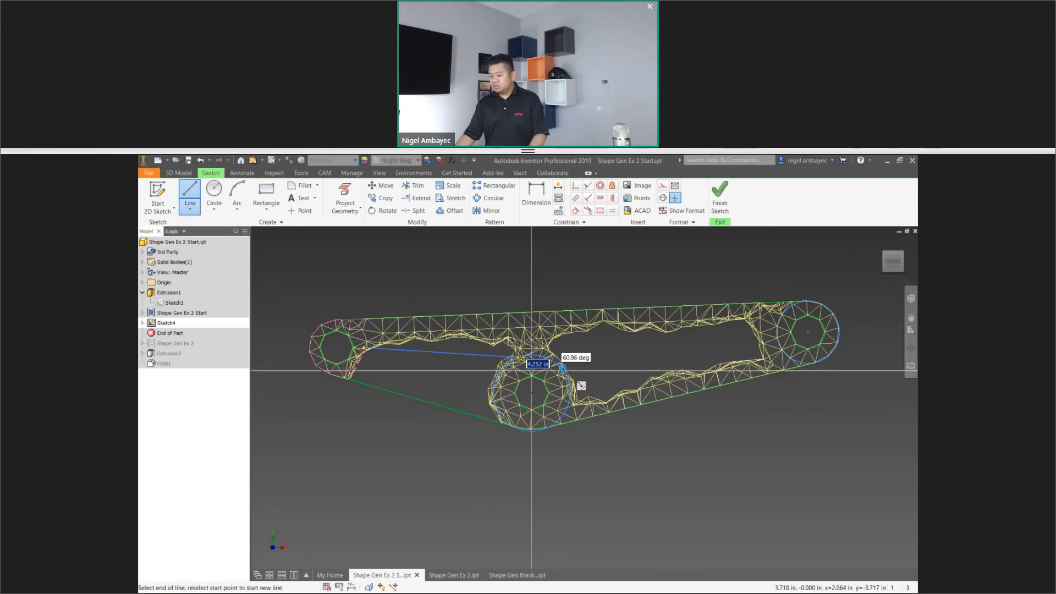
{"action": "right_click", "coordinate": [548, 338]}
{"action": "left_click", "coordinate": [533, 326]}
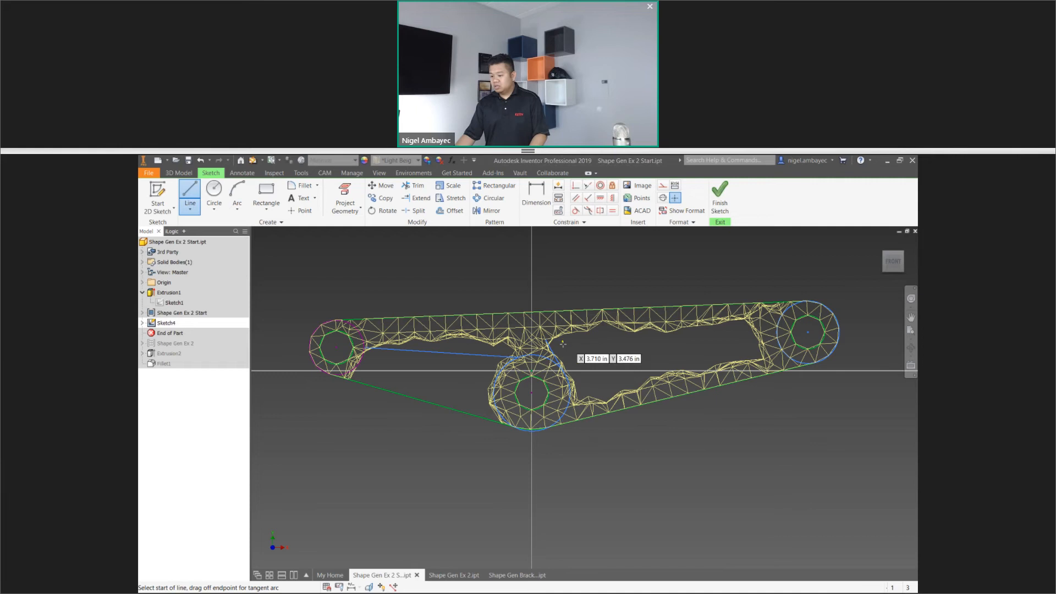
{"action": "left_click", "coordinate": [547, 339]}
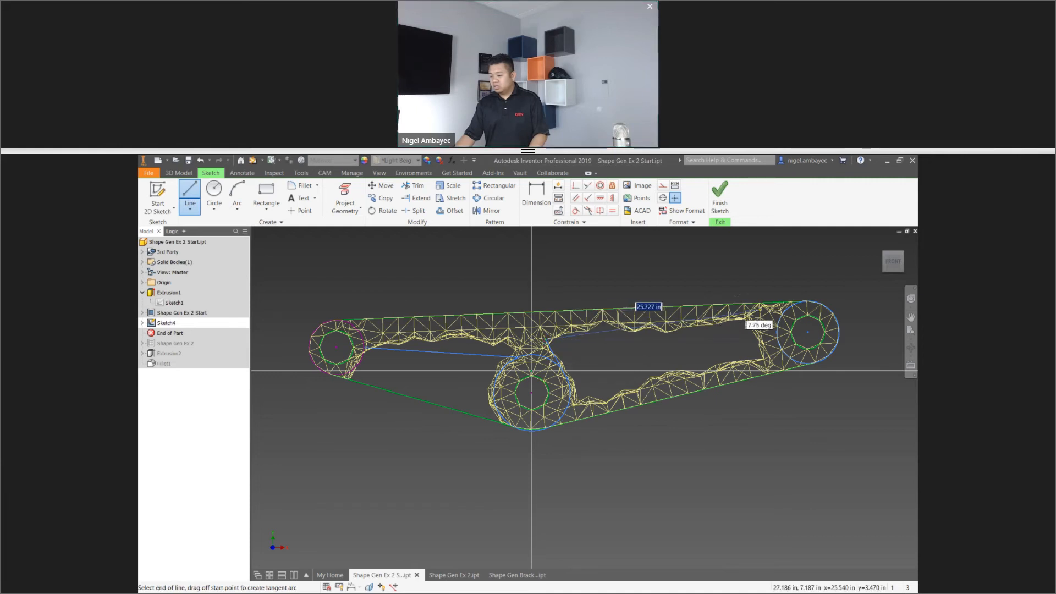
{"action": "left_click", "coordinate": [749, 319]}
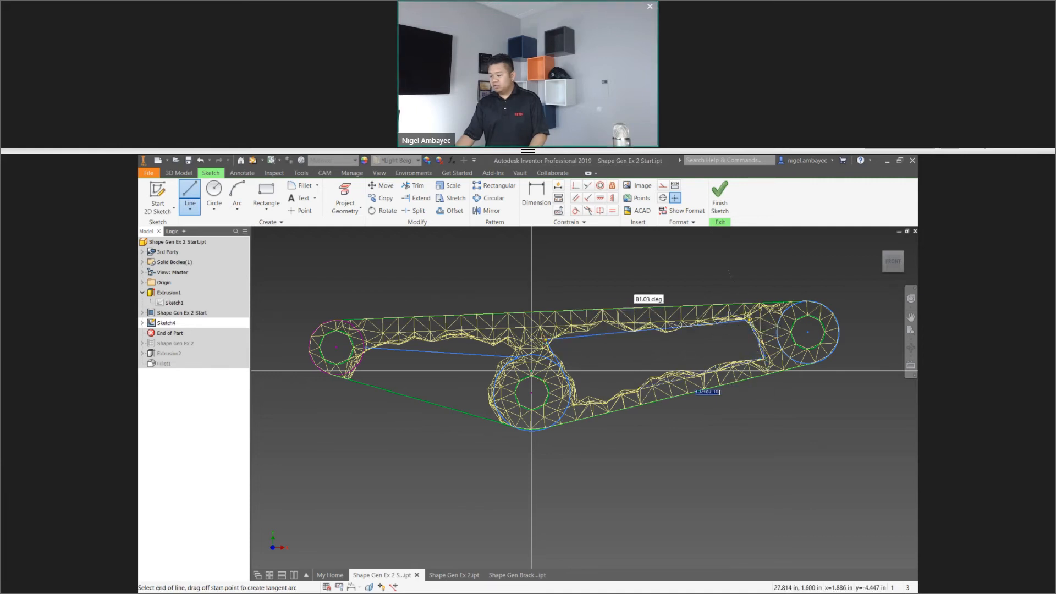
{"action": "left_click", "coordinate": [765, 358]}
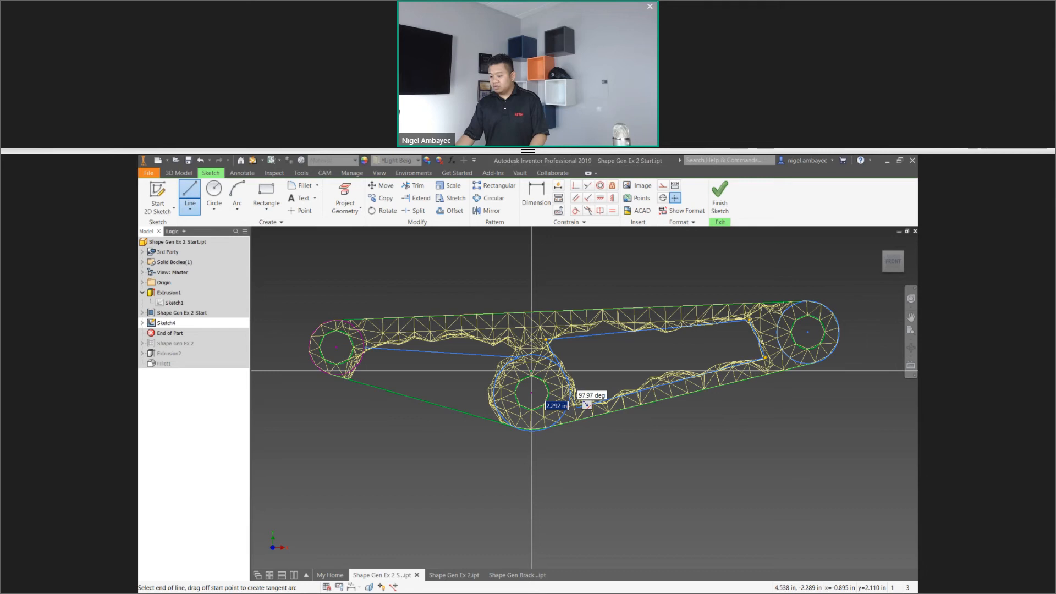
{"action": "scroll", "coordinate": [587, 405], "scroll_direction": "down", "scroll_amount": 8}
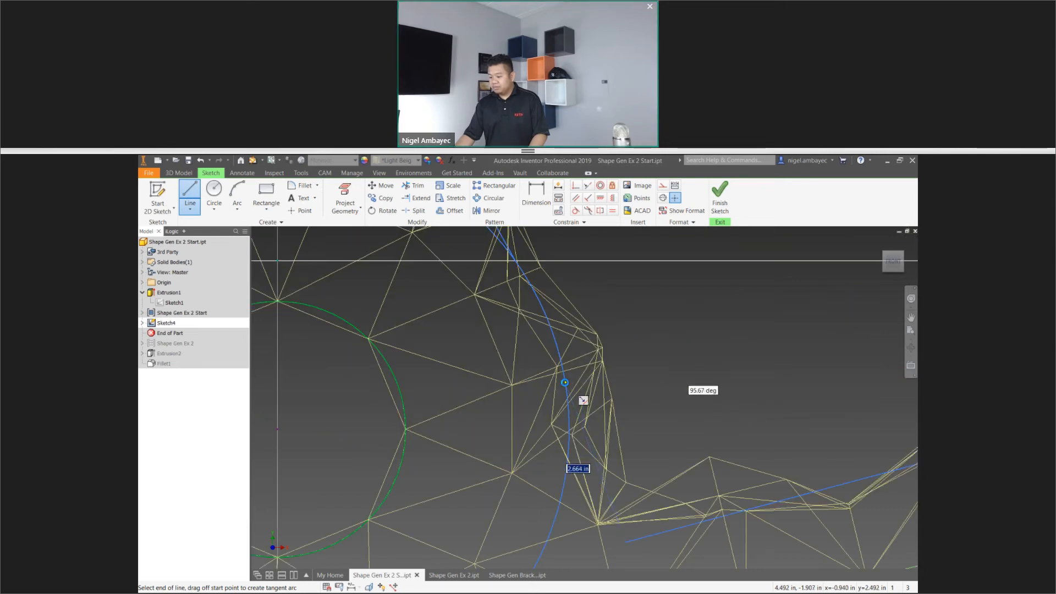
{"action": "left_click", "coordinate": [565, 382]}
{"action": "right_click", "coordinate": [616, 343]}
{"action": "left_click", "coordinate": [652, 343]}
{"action": "scroll", "coordinate": [639, 374], "scroll_direction": "up", "scroll_amount": 8}
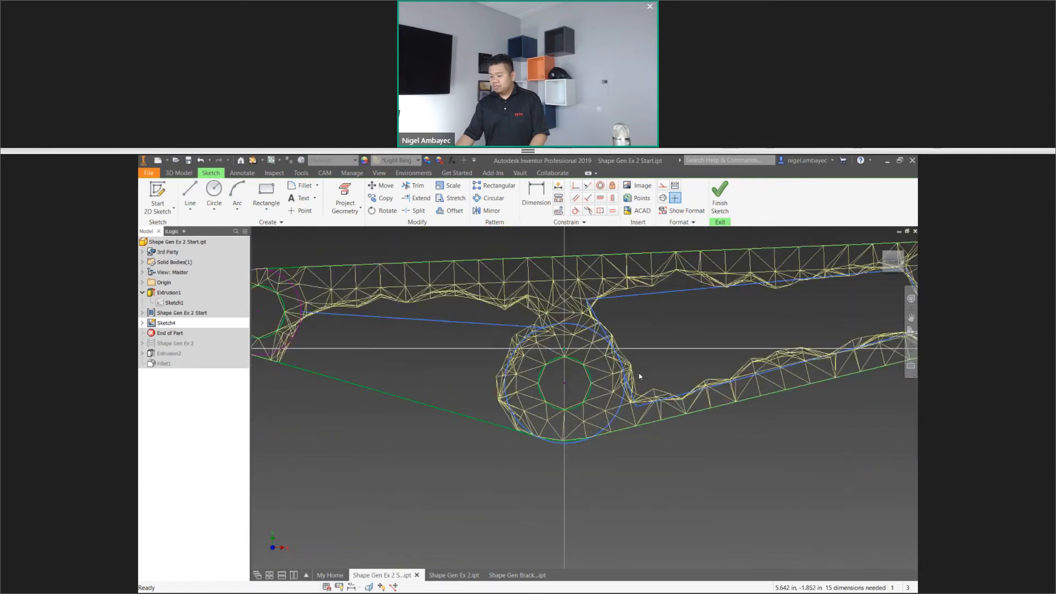
Finish the sketch and hide the promoted Shape Generator mesh
{"action": "scroll", "coordinate": [639, 376], "scroll_direction": "up", "scroll_amount": 5}
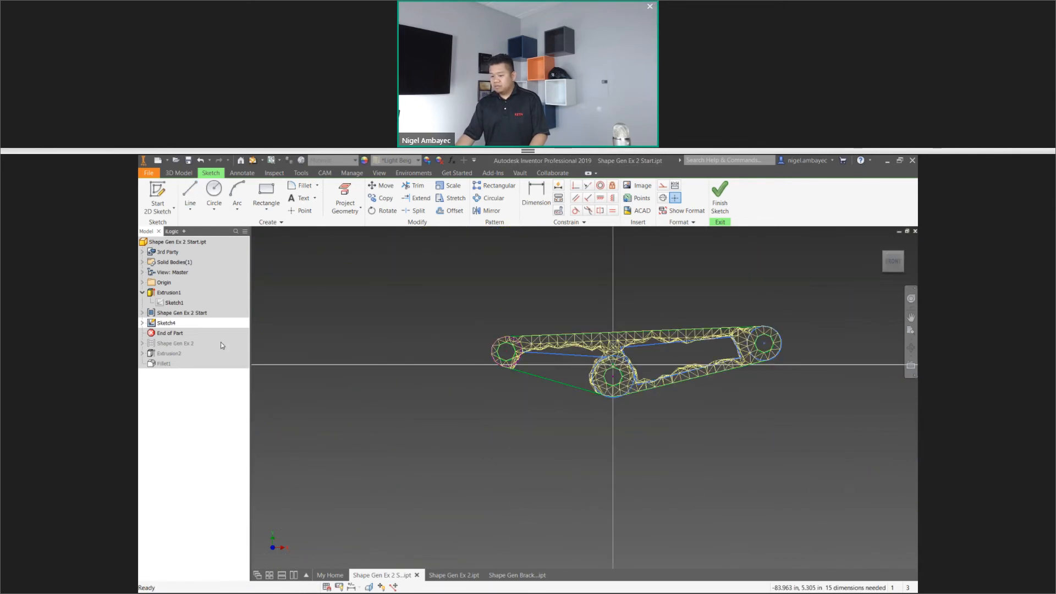
{"action": "left_click", "coordinate": [710, 208]}
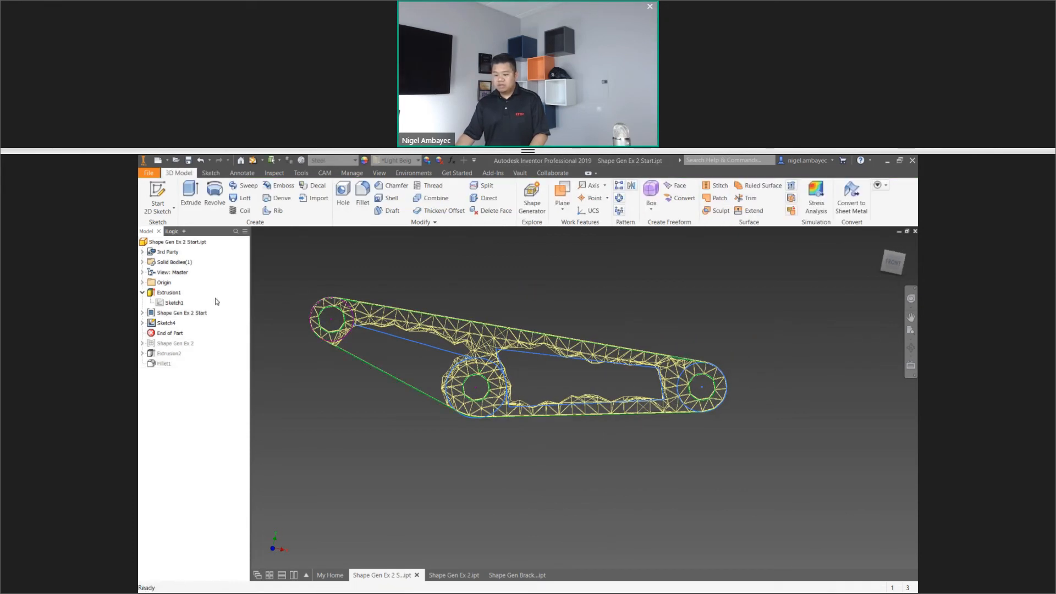
{"action": "right_click", "coordinate": [175, 315]}
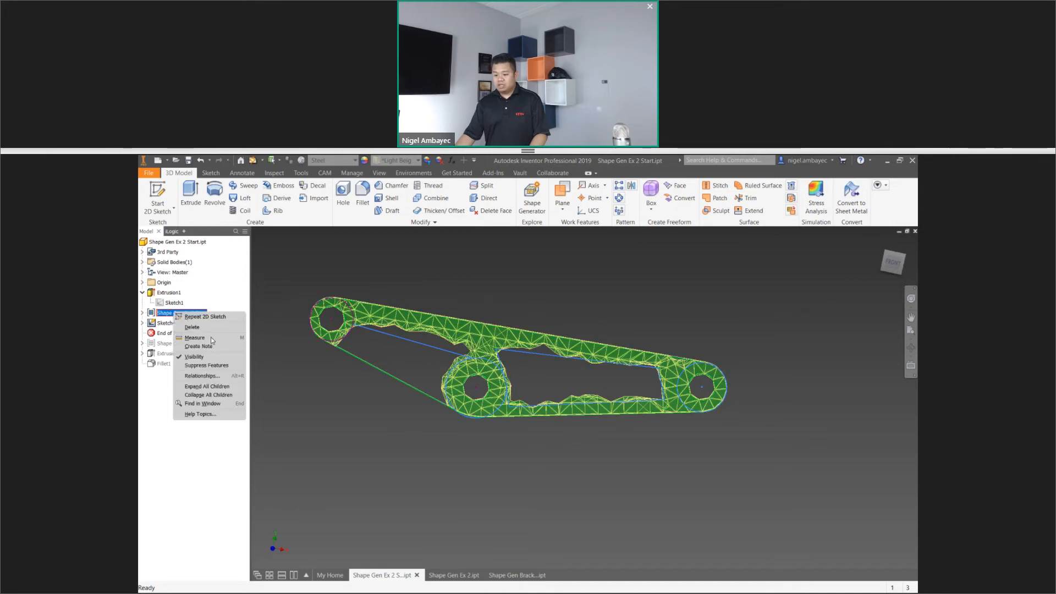
{"action": "left_click", "coordinate": [193, 356]}
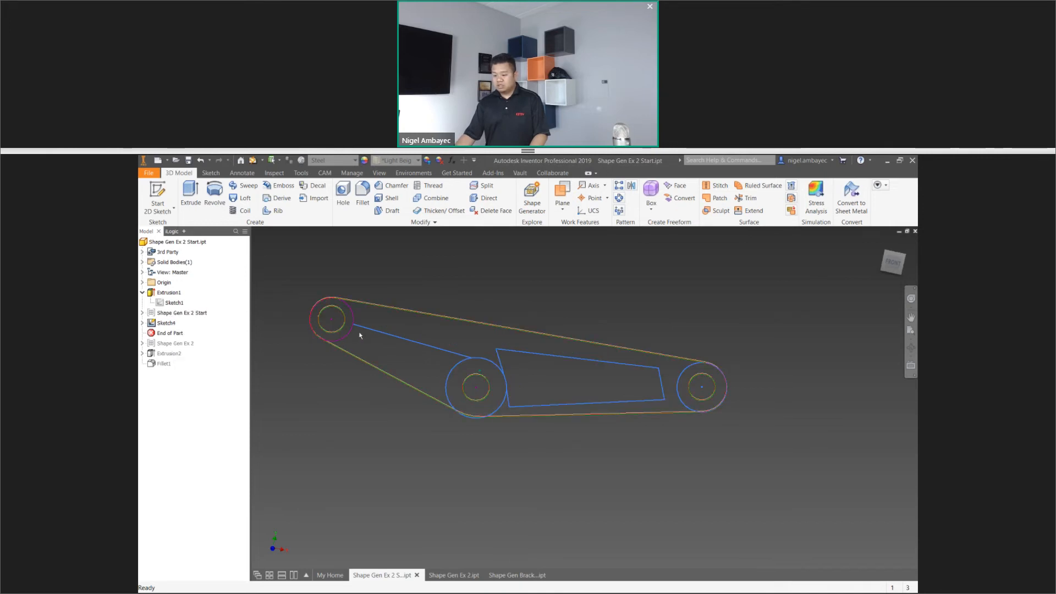
Switch the part's visual style from wireframe to a shaded display
{"action": "scroll", "coordinate": [360, 335], "scroll_direction": "up", "scroll_amount": 6}
{"action": "scroll", "coordinate": [384, 299], "scroll_direction": "down", "scroll_amount": 2}
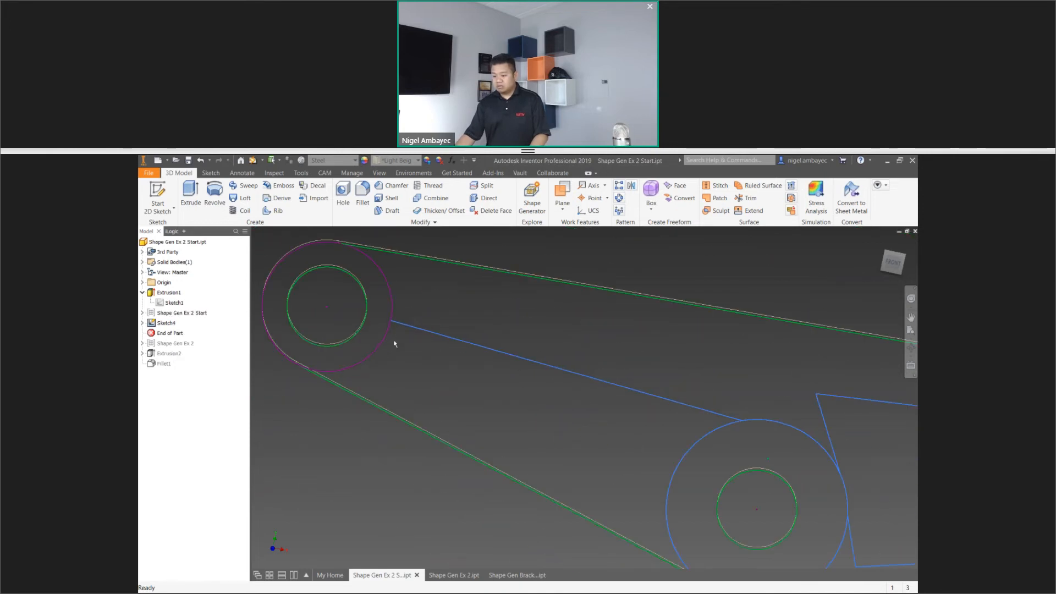
{"action": "scroll", "coordinate": [463, 377], "scroll_direction": "down", "scroll_amount": 6}
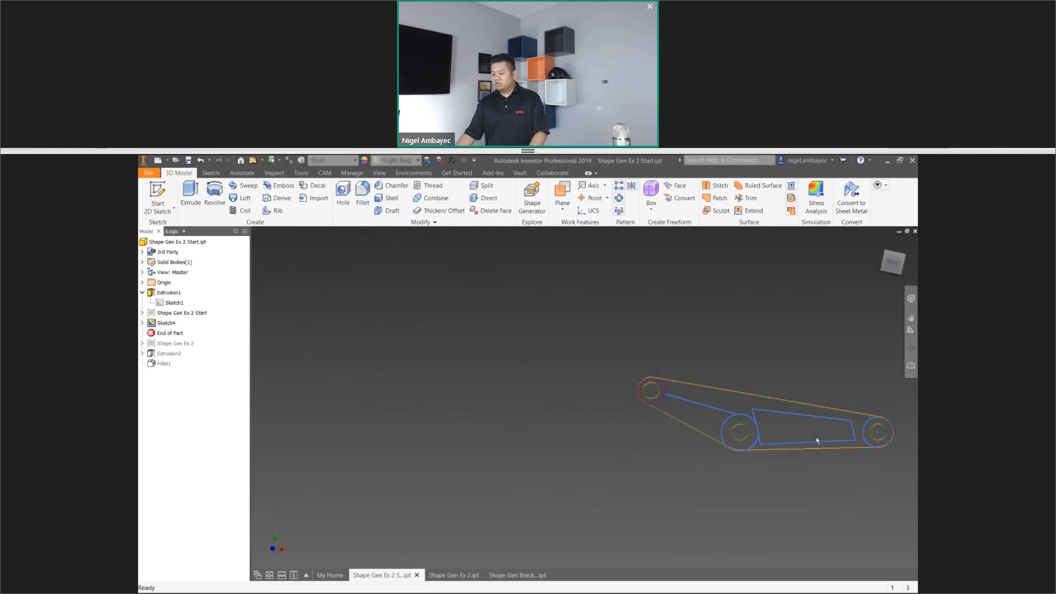
{"action": "scroll", "coordinate": [818, 440], "scroll_direction": "up", "scroll_amount": 4}
{"action": "scroll", "coordinate": [805, 429], "scroll_direction": "down", "scroll_amount": 4}
{"action": "mouse_move", "coordinate": [804, 428]}
{"action": "middle_mouse_down"}
{"action": "mouse_move", "coordinate": [679, 394]}
{"action": "mouse_move", "coordinate": [593, 398]}
{"action": "middle_mouse_up"}
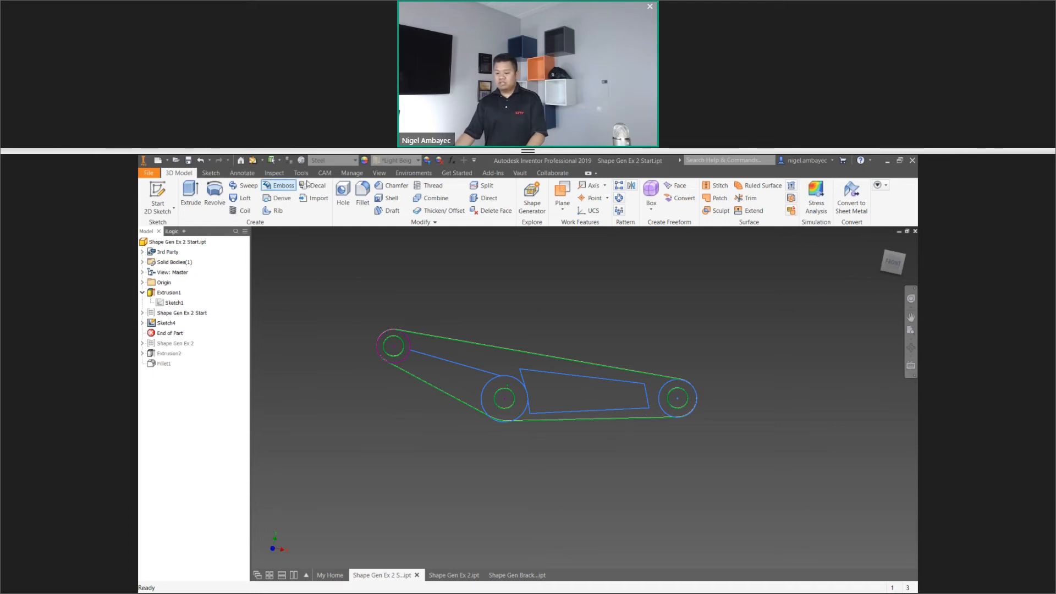
{"action": "left_click", "coordinate": [379, 173]}
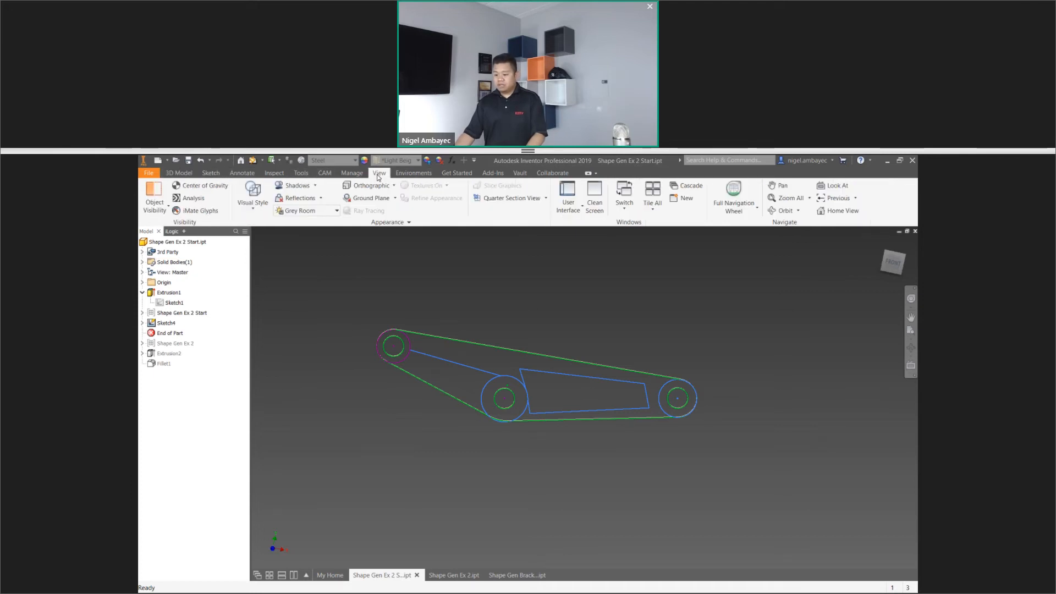
{"action": "left_click", "coordinate": [253, 198]}
{"action": "left_click", "coordinate": [288, 273]}
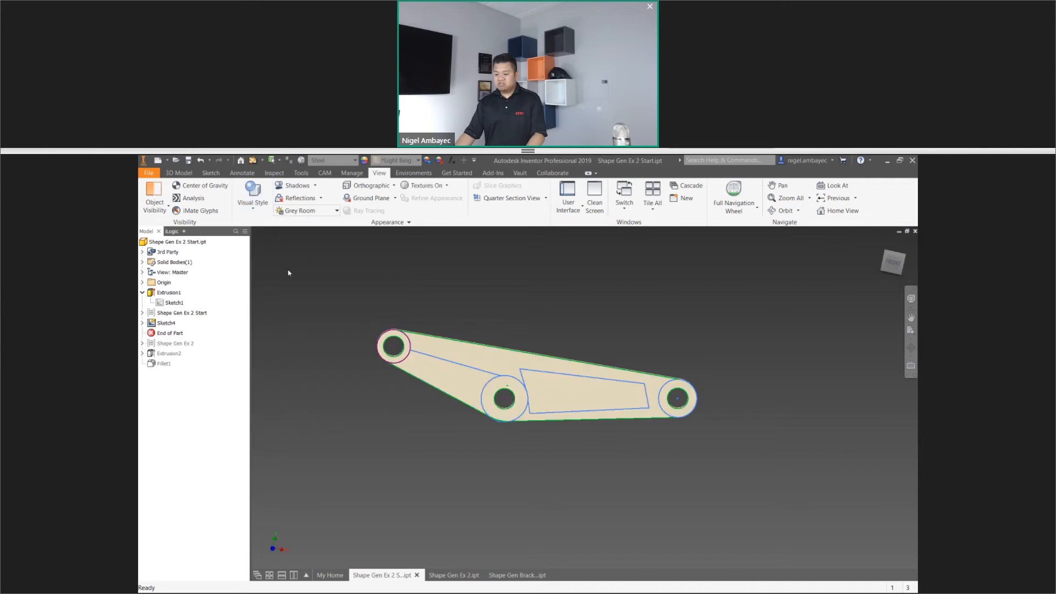
{"action": "scroll", "coordinate": [537, 382], "scroll_direction": "up", "scroll_amount": 3}
{"action": "scroll", "coordinate": [530, 378], "scroll_direction": "down", "scroll_amount": 3}
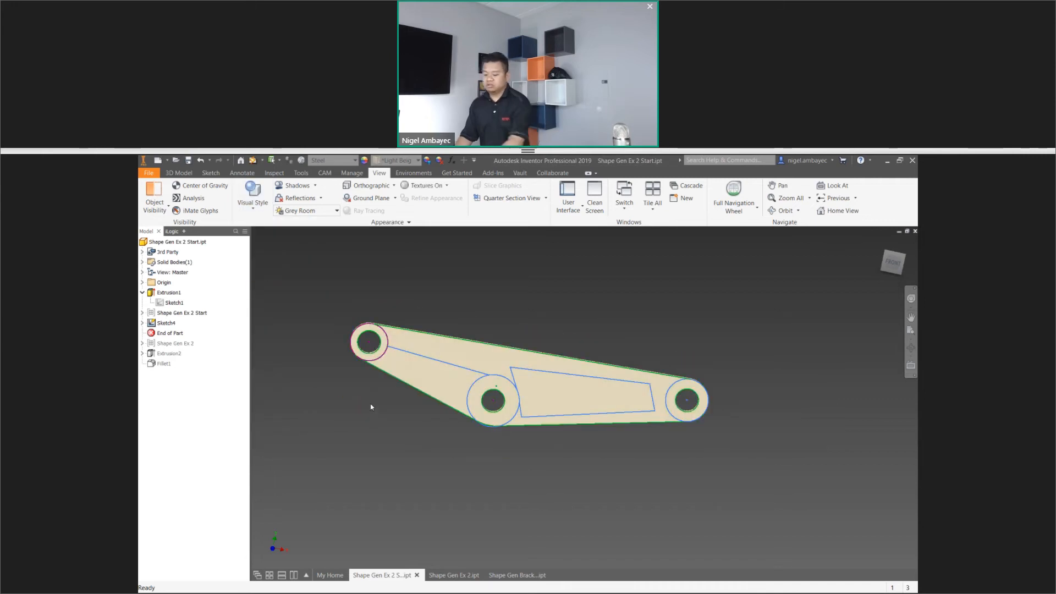
Cut the four-sided profile between the middle and right-hand circles through the plate using Extrude with All extents
{"action": "key", "text": "e"}
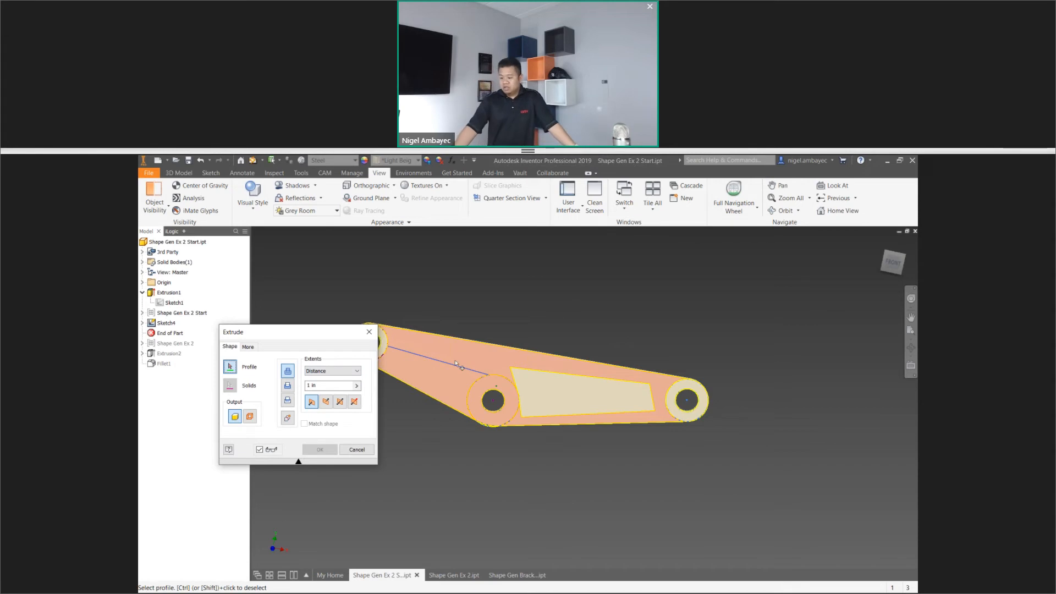
{"action": "scroll", "coordinate": [488, 408], "scroll_direction": "up", "scroll_amount": 5}
{"action": "scroll", "coordinate": [528, 384], "scroll_direction": "up", "scroll_amount": 10}
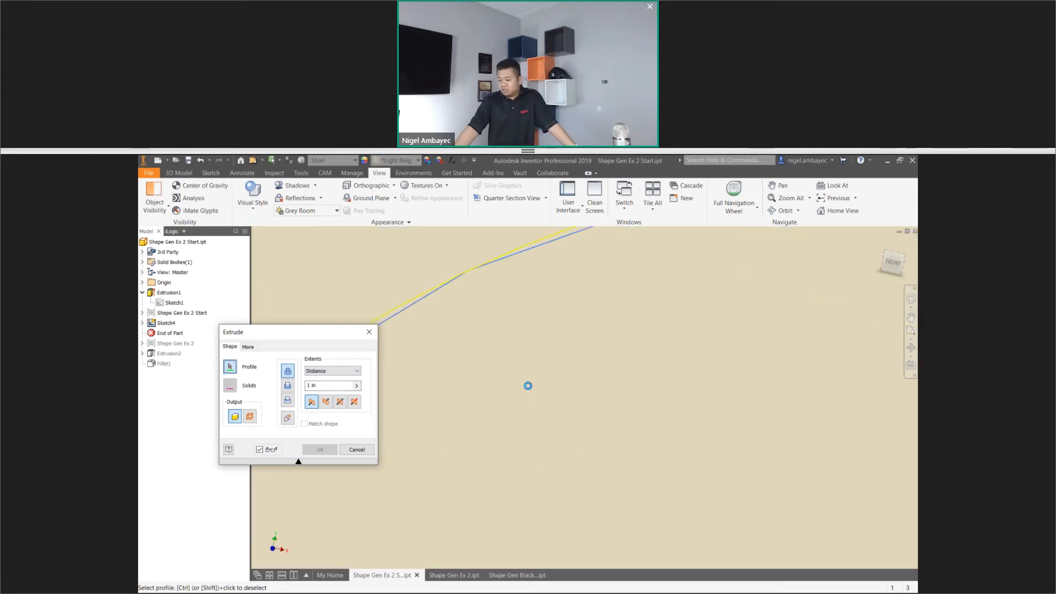
{"action": "scroll", "coordinate": [665, 259], "scroll_direction": "down", "scroll_amount": 4}
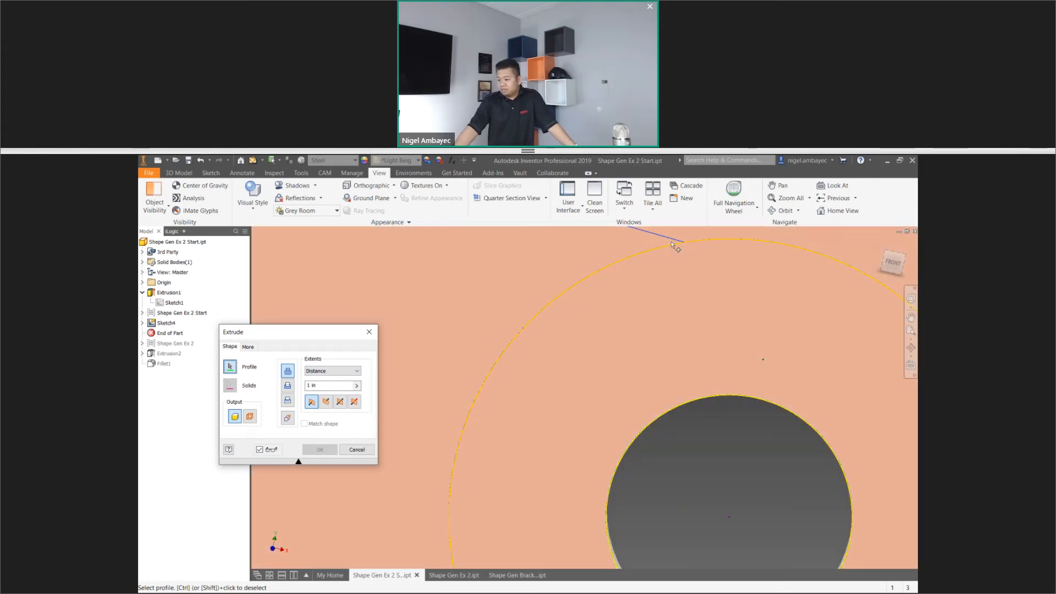
{"action": "scroll", "coordinate": [676, 255], "scroll_direction": "down", "scroll_amount": 6}
{"action": "scroll", "coordinate": [759, 385], "scroll_direction": "up", "scroll_amount": 4}
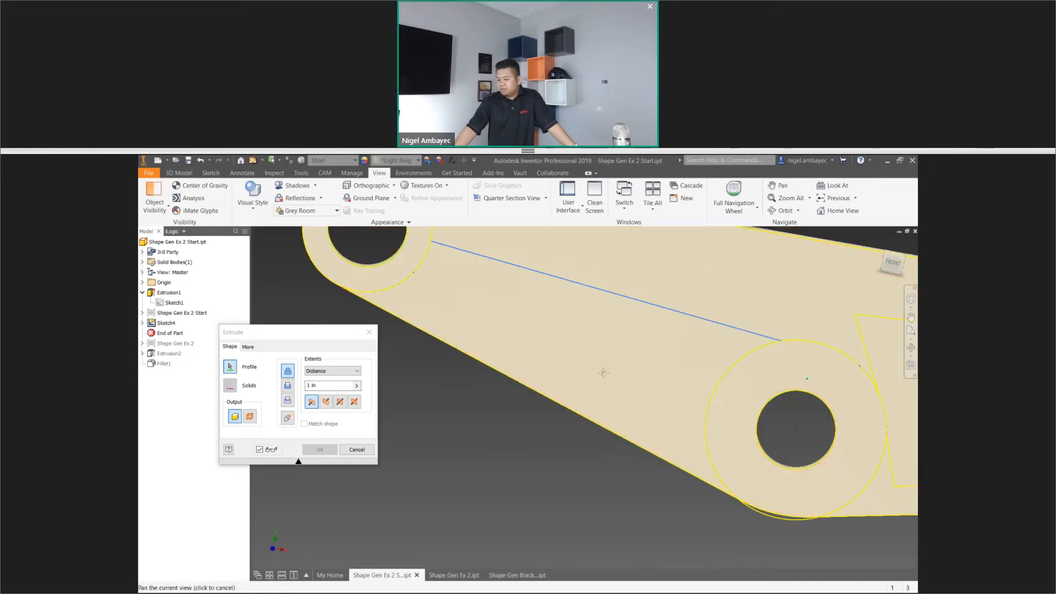
{"action": "left_click", "coordinate": [759, 385]}
{"action": "scroll", "coordinate": [660, 382], "scroll_direction": "down", "scroll_amount": 5}
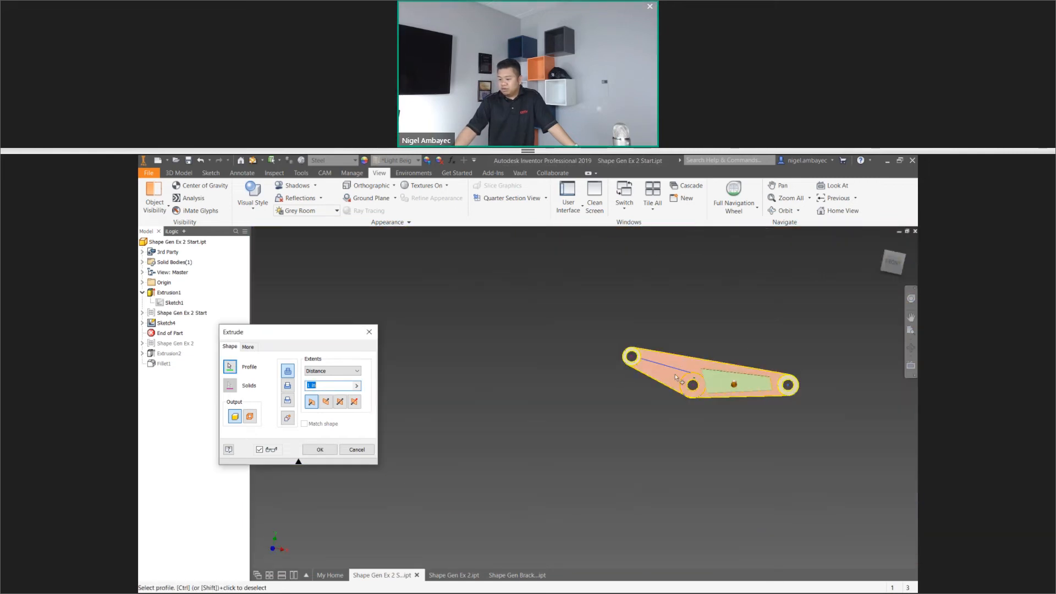
{"action": "scroll", "coordinate": [661, 380], "scroll_direction": "up", "scroll_amount": 3}
{"action": "scroll", "coordinate": [638, 385], "scroll_direction": "down", "scroll_amount": 2}
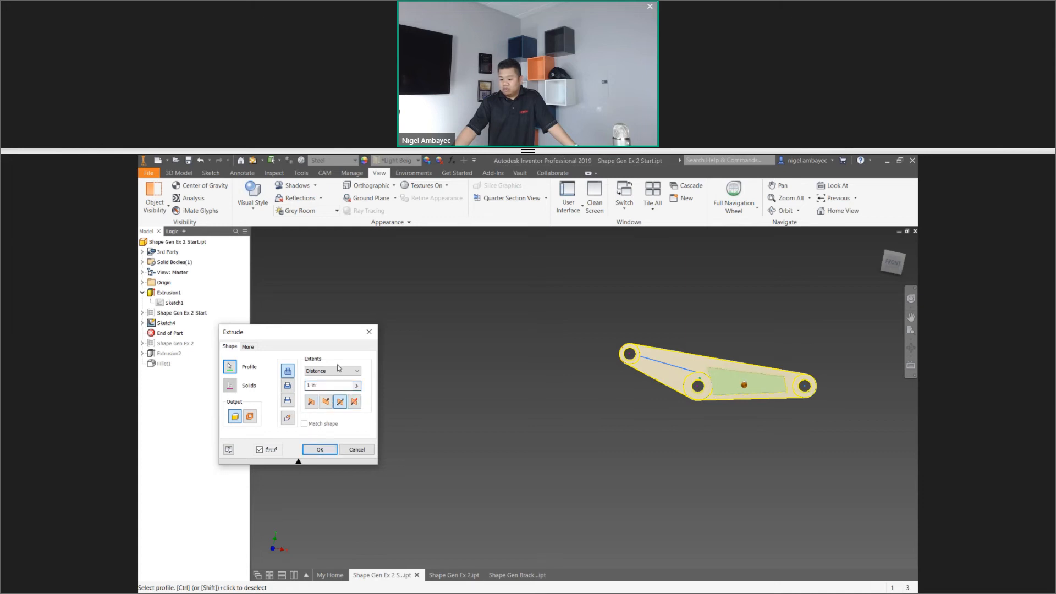
{"action": "left_click", "coordinate": [337, 404]}
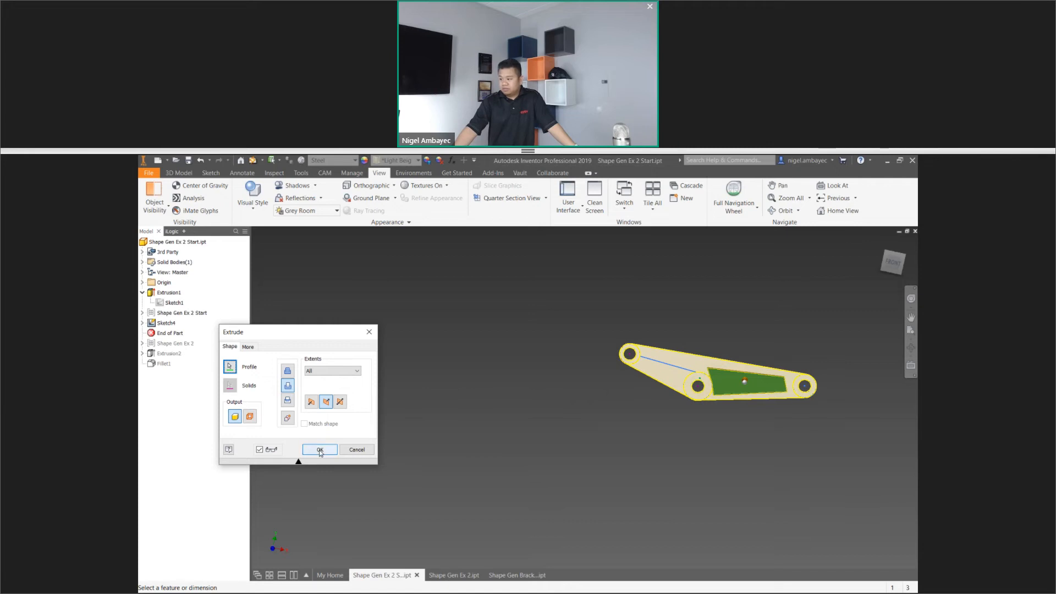
{"action": "left_click", "coordinate": [319, 449]}
Reopen the sketch of the new cutout for editing
{"action": "scroll", "coordinate": [735, 365], "scroll_direction": "up", "scroll_amount": 5}
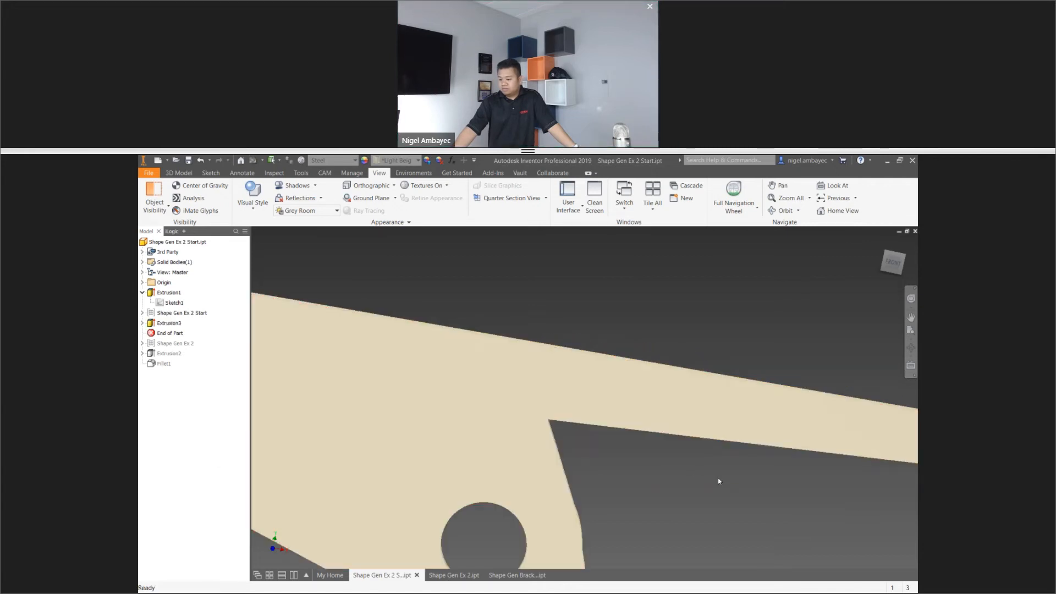
{"action": "scroll", "coordinate": [718, 481], "scroll_direction": "down", "scroll_amount": 5}
{"action": "middle_click_drag", "start_coordinate": [729, 474], "coordinate": [523, 379]}
{"action": "scroll", "coordinate": [421, 390], "scroll_direction": "up", "scroll_amount": 6}
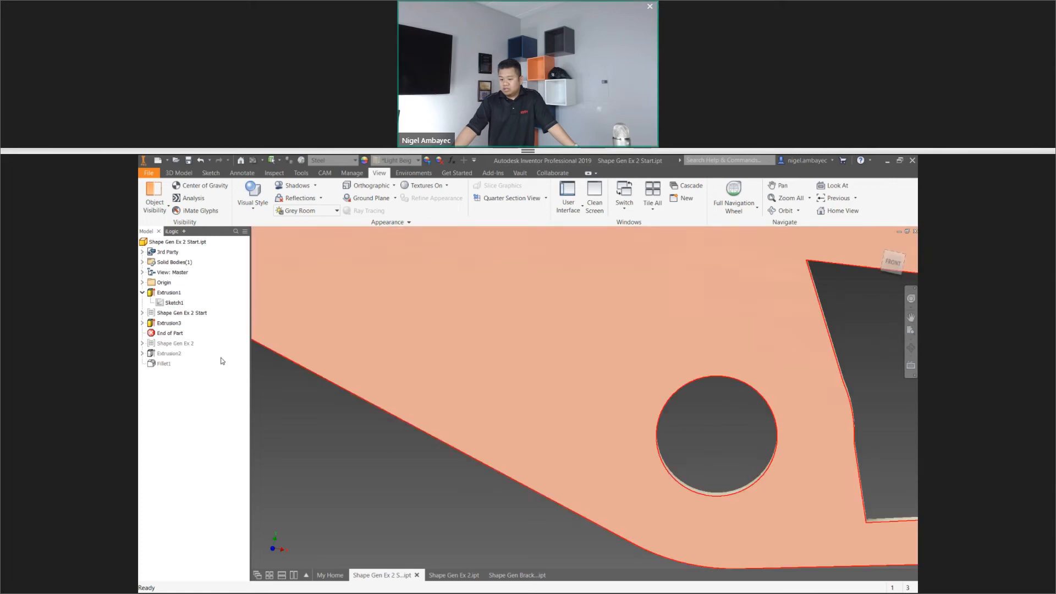
{"action": "left_click", "coordinate": [142, 322]}
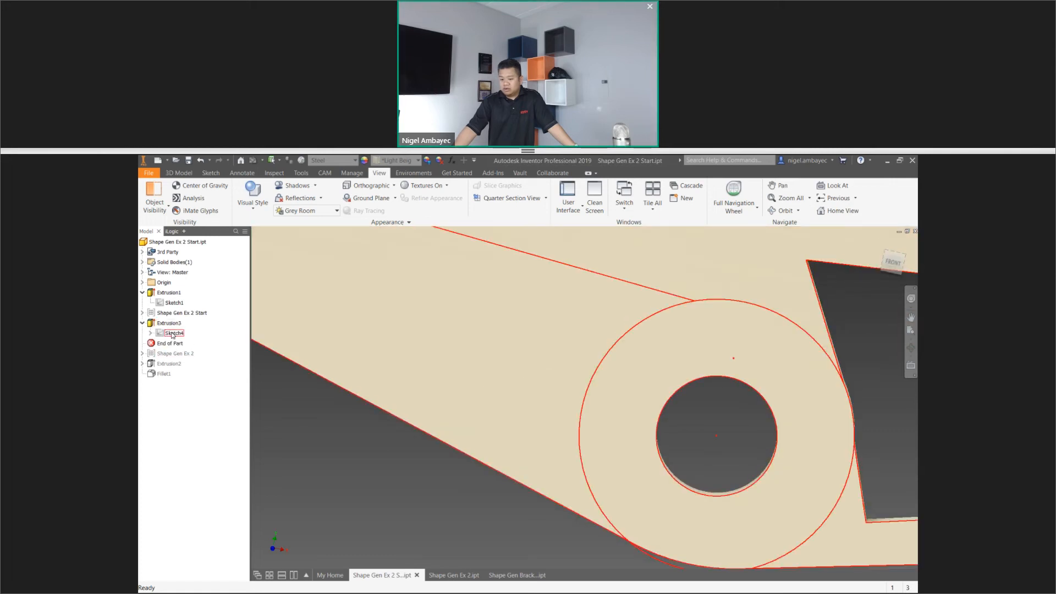
{"action": "double_click", "coordinate": [172, 333]}
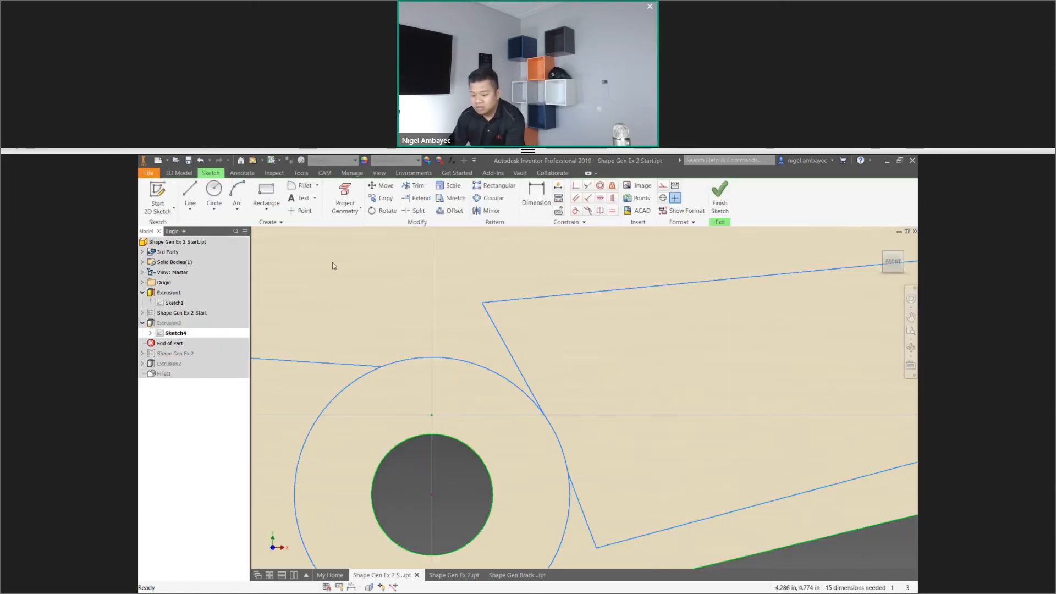
{"action": "scroll", "coordinate": [367, 295], "scroll_direction": "up", "scroll_amount": 4}
{"action": "scroll", "coordinate": [388, 440], "scroll_direction": "down", "scroll_amount": 8}
{"action": "middle_click_drag", "start_coordinate": [330, 492], "coordinate": [543, 435]}
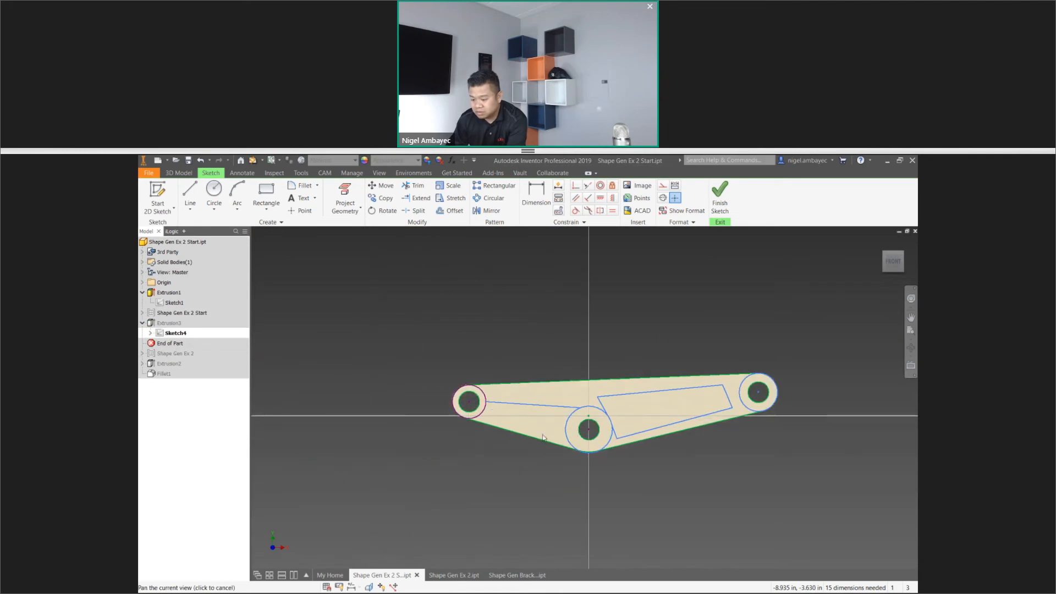
{"action": "left_click", "coordinate": [352, 210]}
{"action": "left_click", "coordinate": [361, 227]}
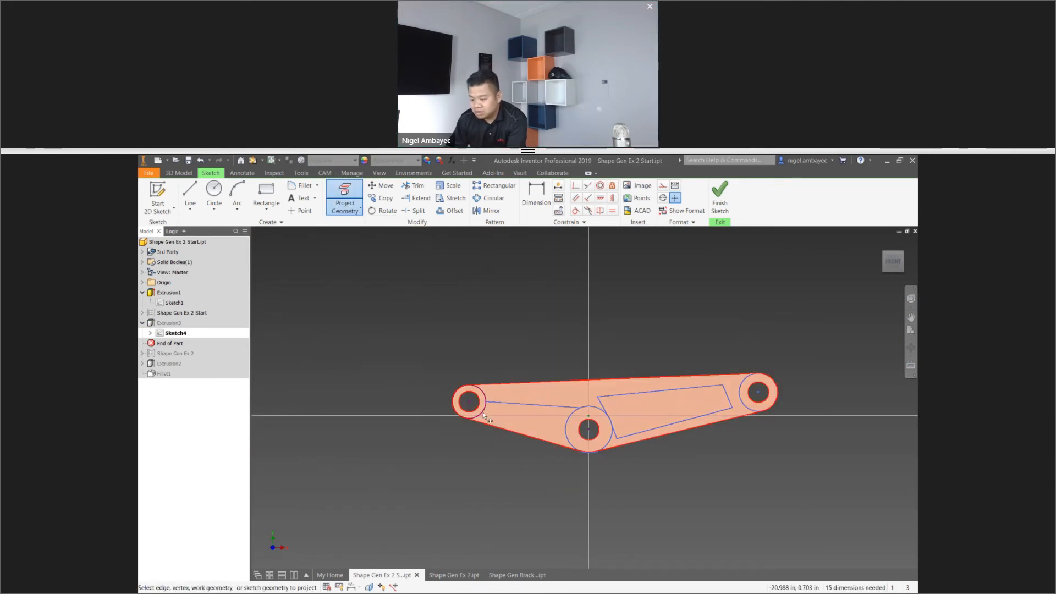
{"action": "scroll", "coordinate": [564, 431], "scroll_direction": "down", "scroll_amount": 5}
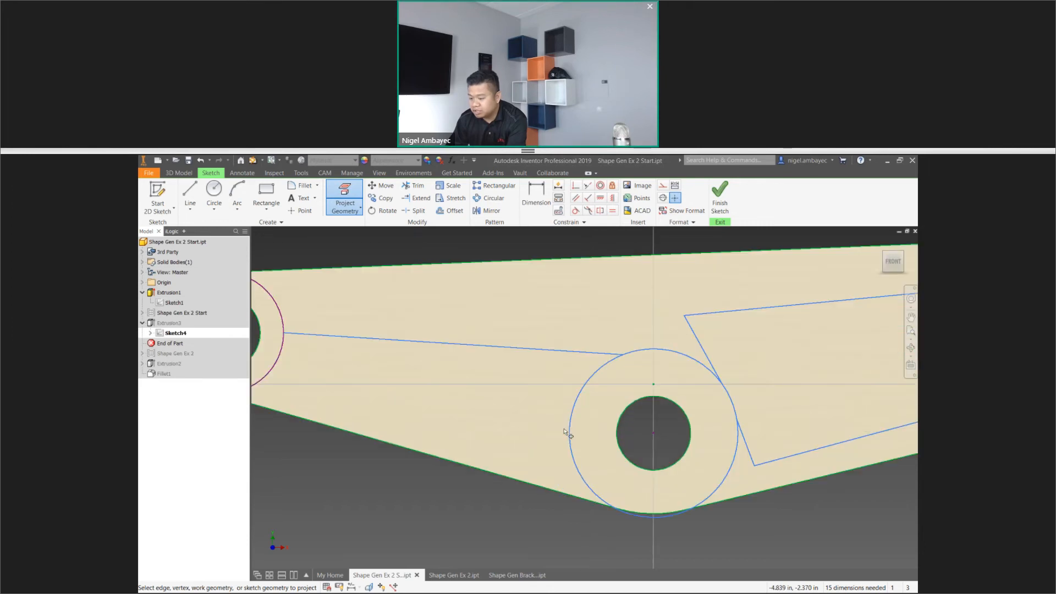
{"action": "scroll", "coordinate": [564, 431], "scroll_direction": "up", "scroll_amount": 4}
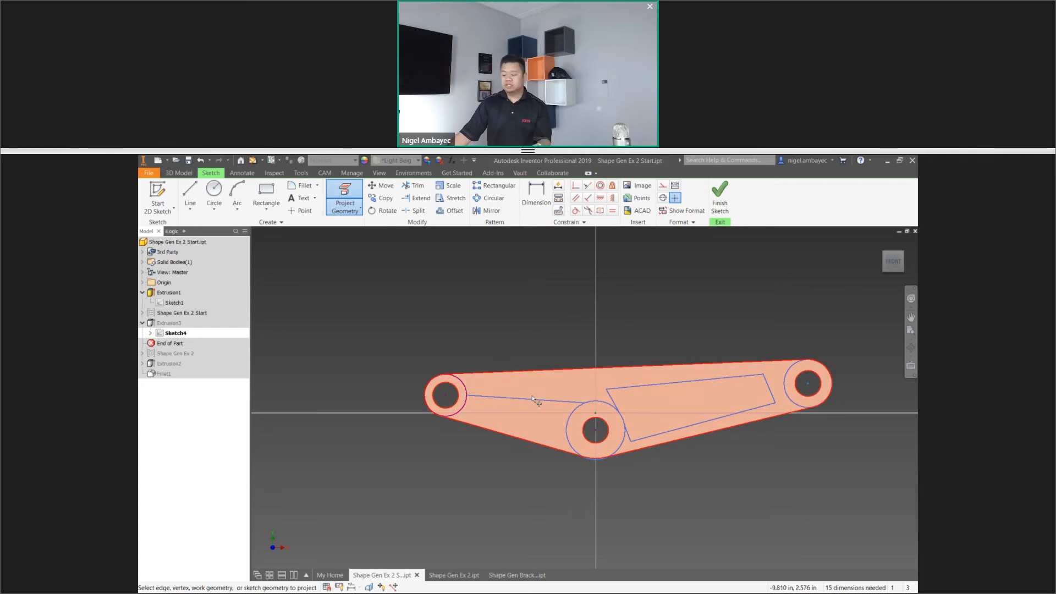
{"action": "scroll", "coordinate": [533, 397], "scroll_direction": "down", "scroll_amount": 3}
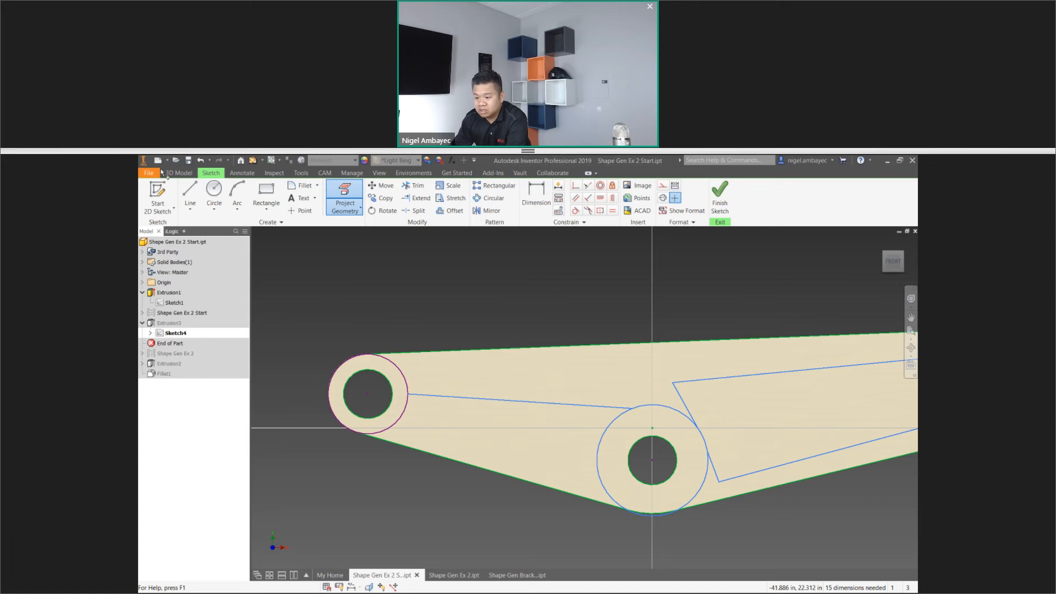
Draw a line along the plate's lower edge from the left-hand circle to the middle circle and finish the sketch
{"action": "key", "text": "l"}
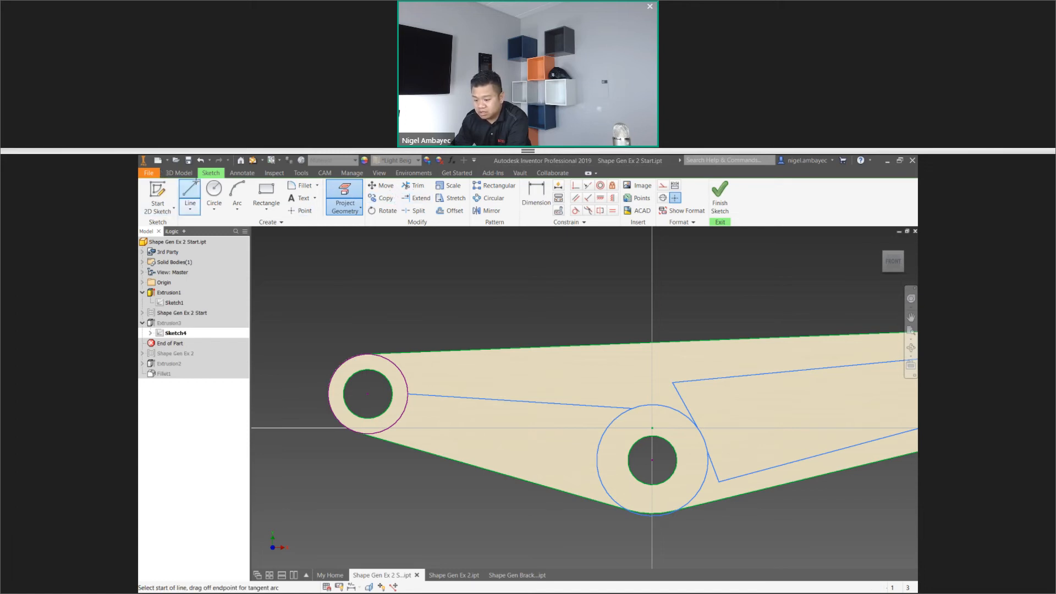
{"action": "left_click", "coordinate": [360, 433]}
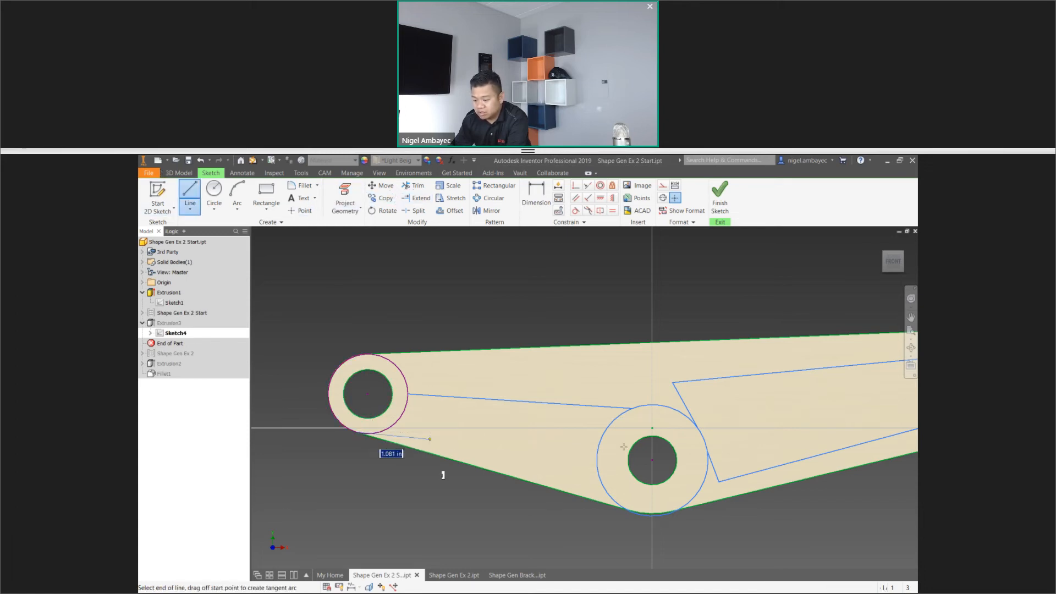
{"action": "double_click", "coordinate": [648, 515]}
{"action": "right_click", "coordinate": [664, 483]}
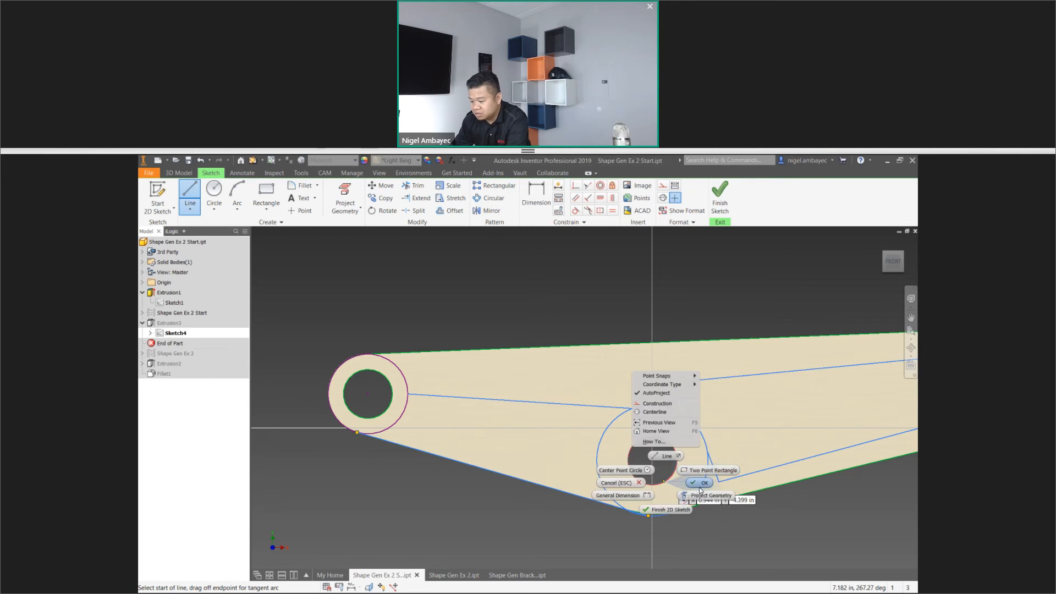
{"action": "left_click", "coordinate": [700, 484]}
{"action": "scroll", "coordinate": [632, 494], "scroll_direction": "up", "scroll_amount": 5}
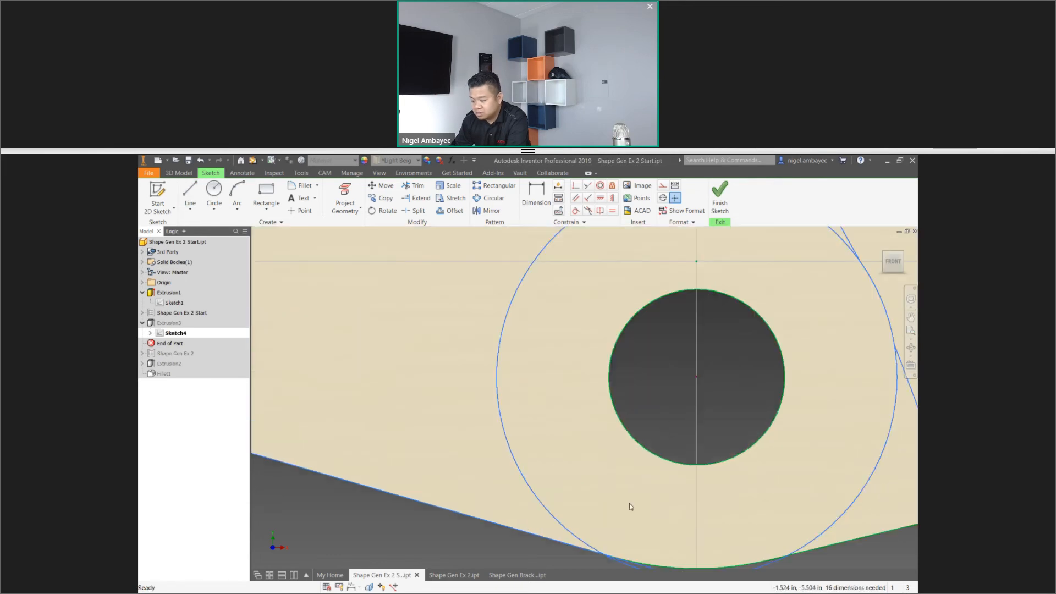
{"action": "scroll", "coordinate": [619, 519], "scroll_direction": "down", "scroll_amount": 10}
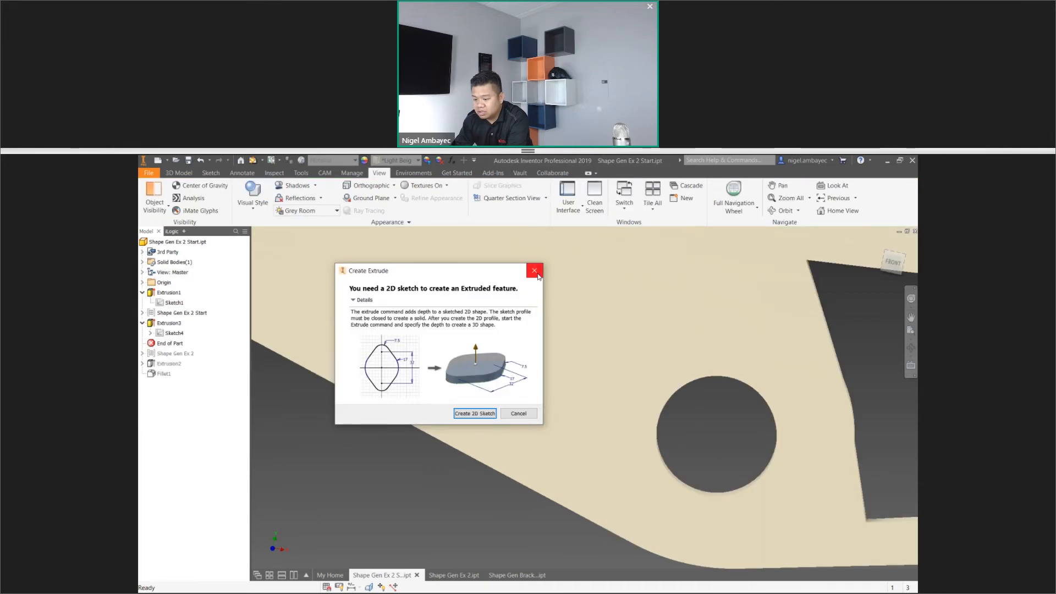
Dismiss the Create Extrude prompt and share the cutout's sketch so another feature can use it
{"action": "left_click", "coordinate": [534, 270]}
{"action": "right_click", "coordinate": [173, 324]}
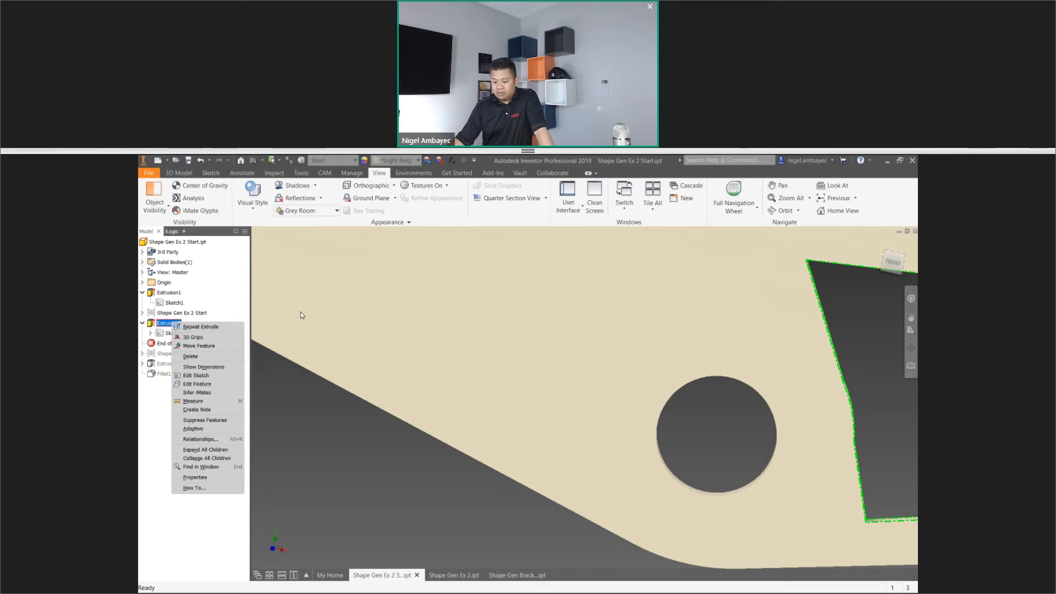
{"action": "left_click", "coordinate": [327, 323]}
{"action": "right_click", "coordinate": [169, 335]}
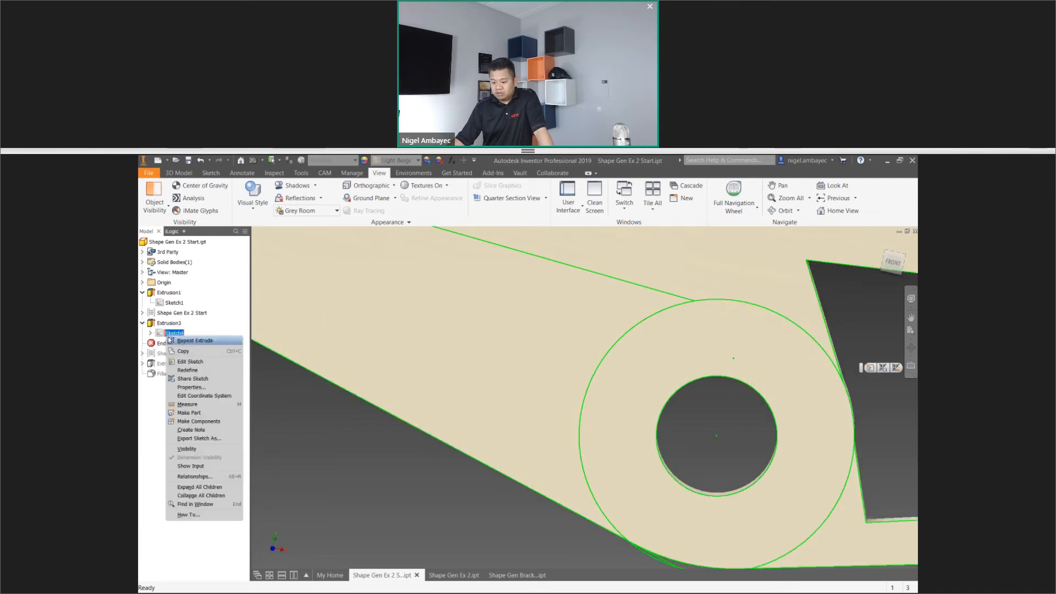
{"action": "left_click", "coordinate": [194, 379]}
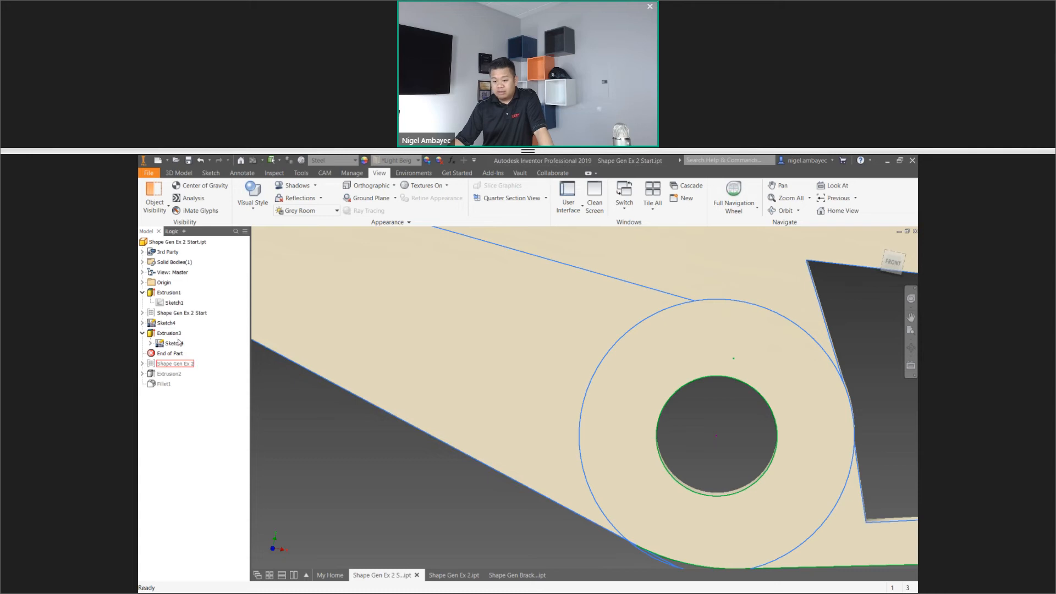
{"action": "left_click", "coordinate": [166, 322]}
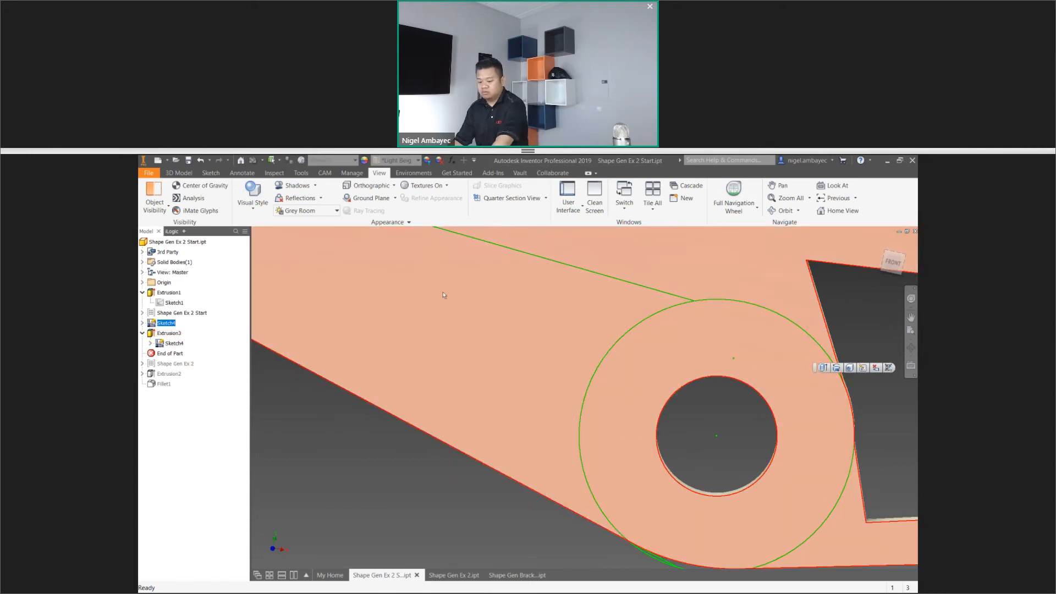
{"action": "key", "text": "e"}
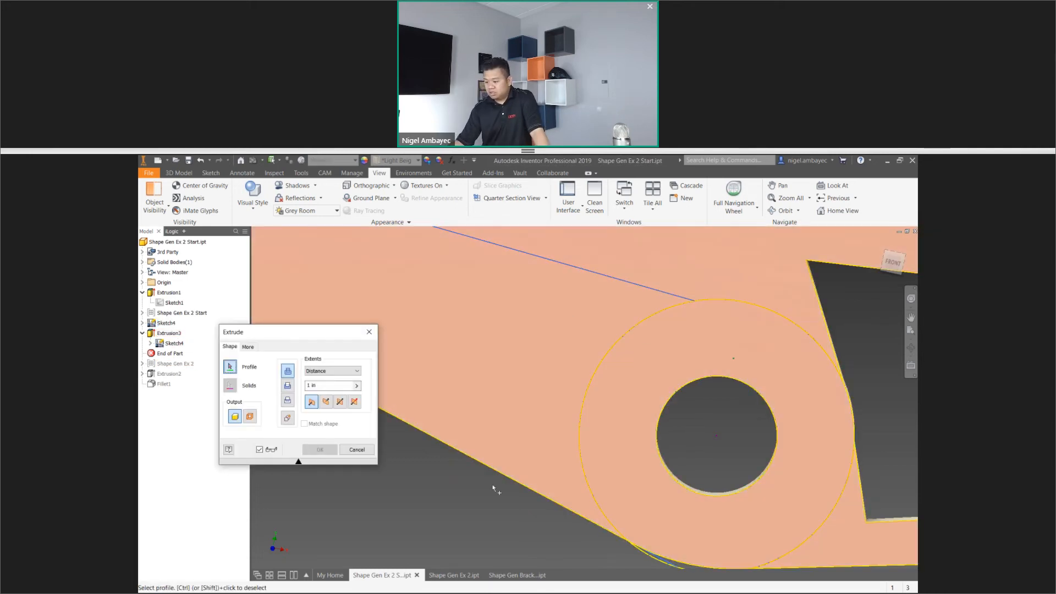
{"action": "key", "text": "Escape"}
{"action": "scroll", "coordinate": [337, 481], "scroll_direction": "down", "scroll_amount": 5}
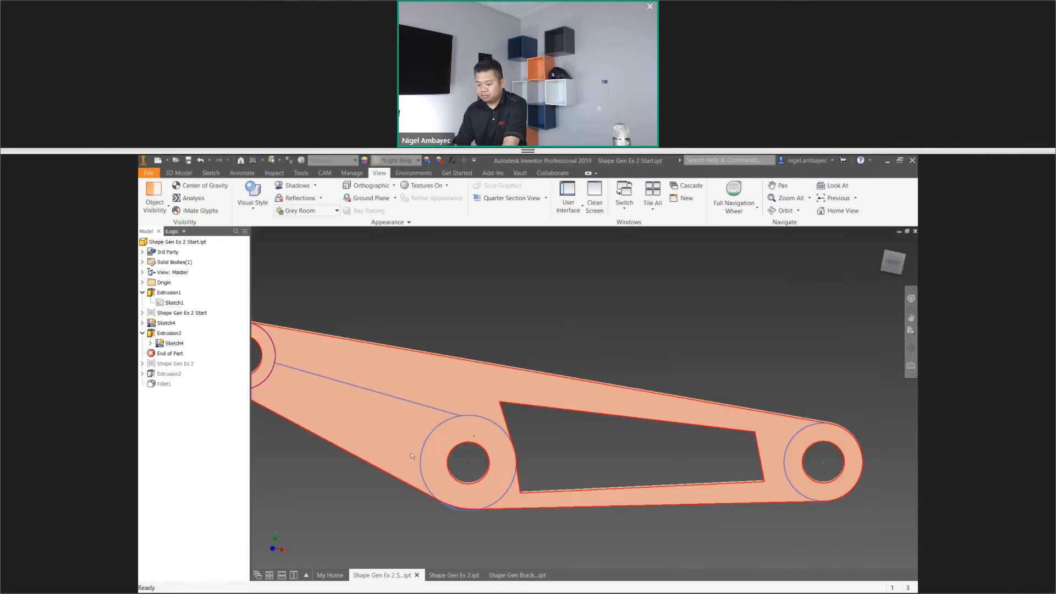
{"action": "middle_click_drag", "start_coordinate": [398, 450], "coordinate": [564, 459]}
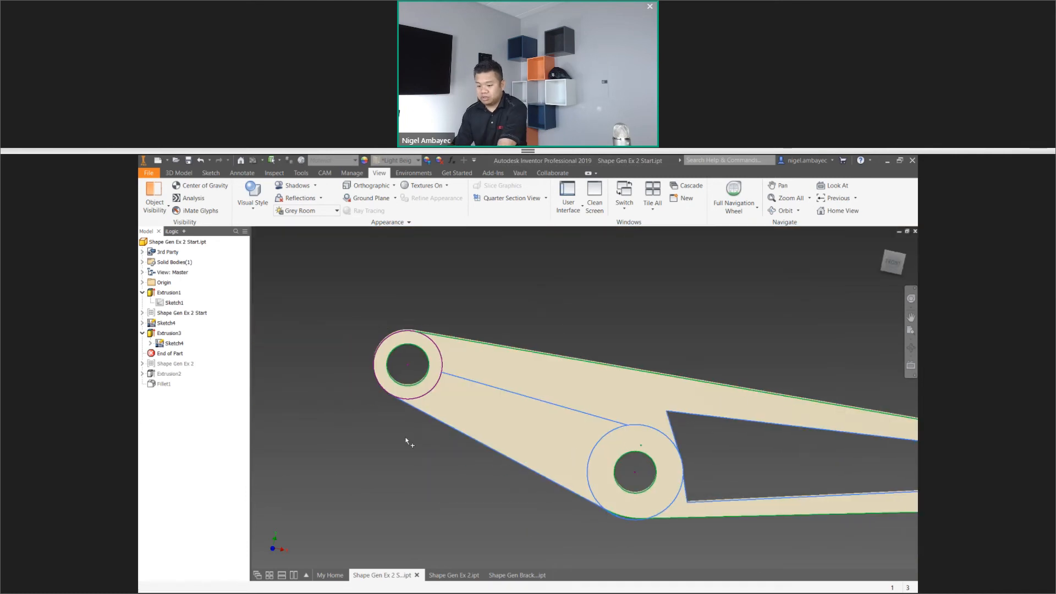
{"action": "key", "text": "f"}
{"action": "left_click", "coordinate": [385, 262]}
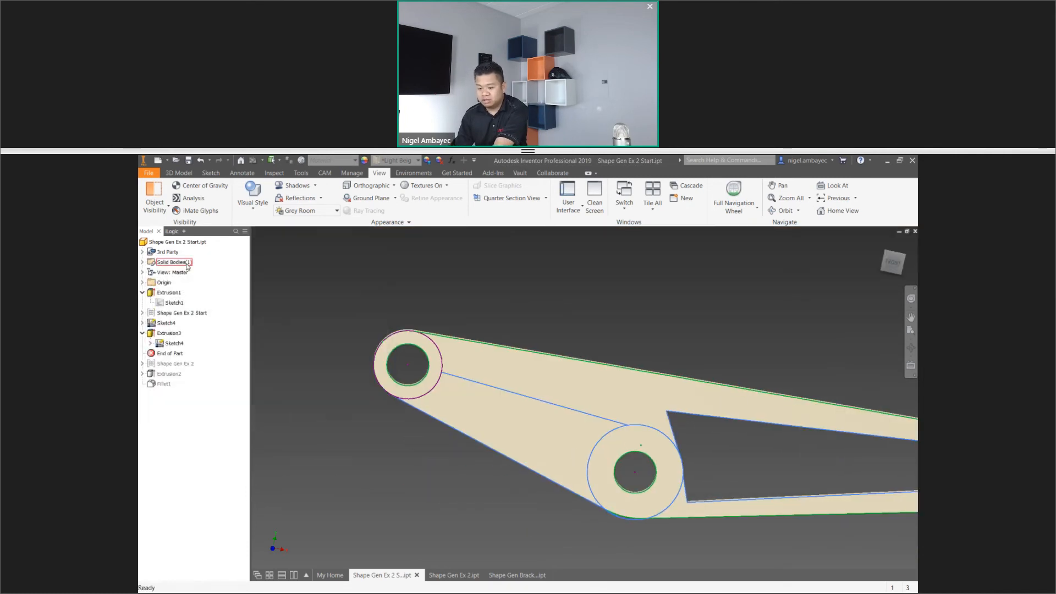
Edit the shared sketch and close the profile between the left-hand and middle circles with a short line at each end
{"action": "right_click", "coordinate": [167, 324]}
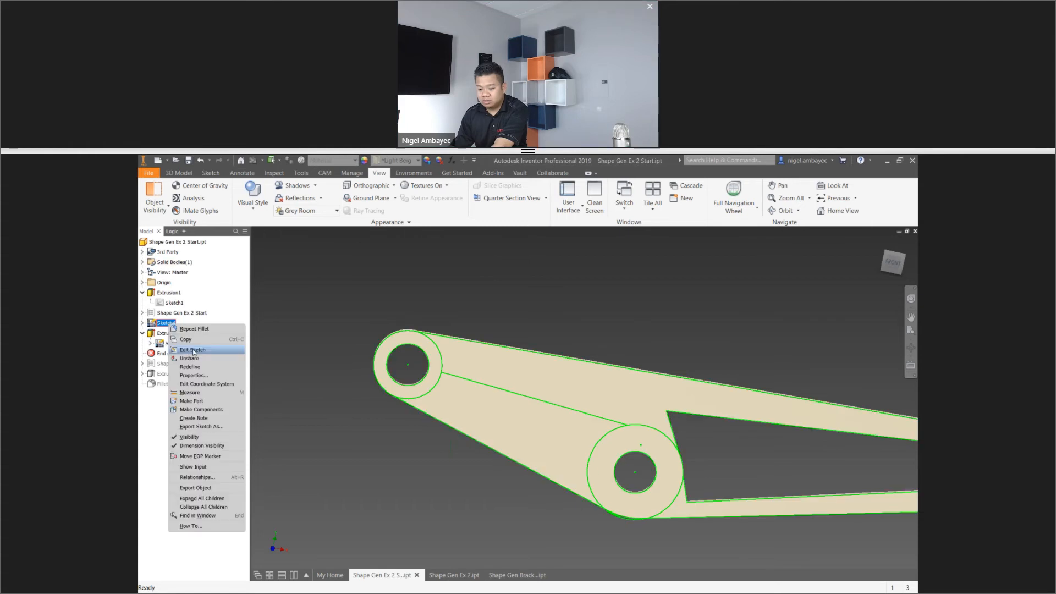
{"action": "left_click", "coordinate": [193, 351]}
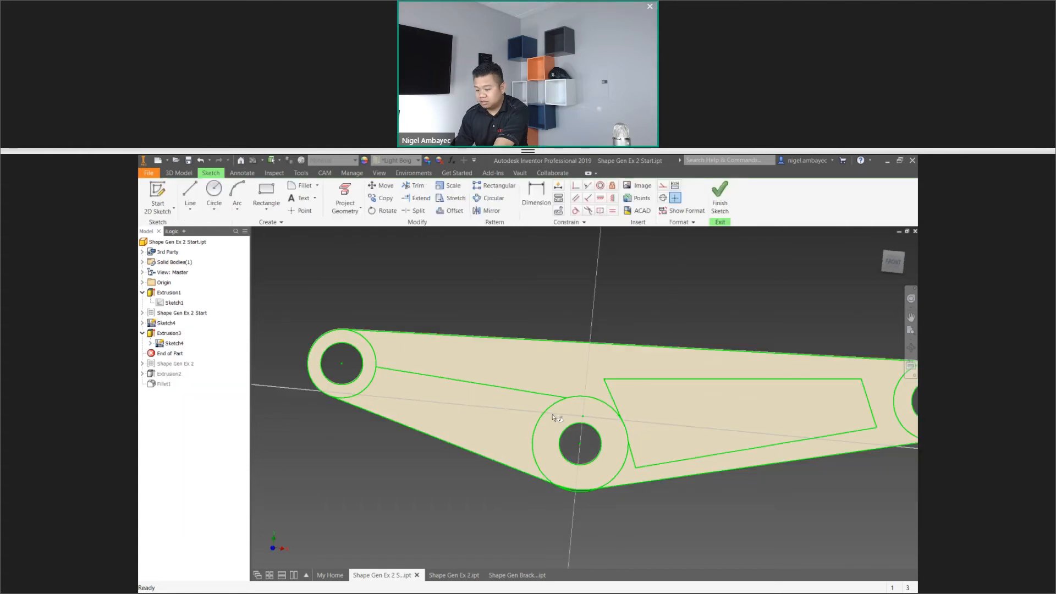
{"action": "scroll", "coordinate": [552, 354], "scroll_direction": "up", "scroll_amount": 5}
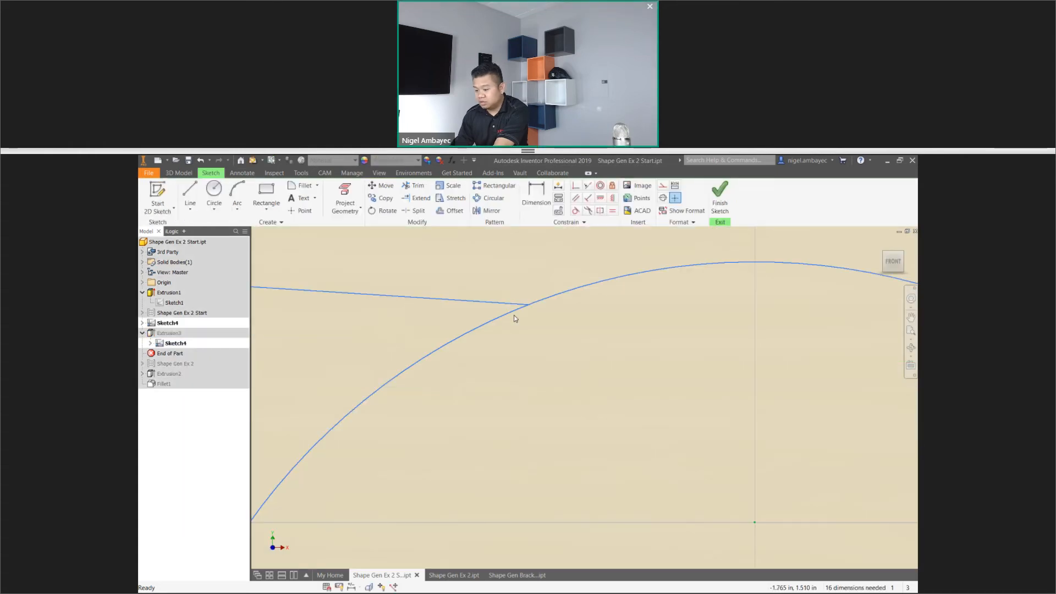
{"action": "scroll", "coordinate": [513, 318], "scroll_direction": "down", "scroll_amount": 5}
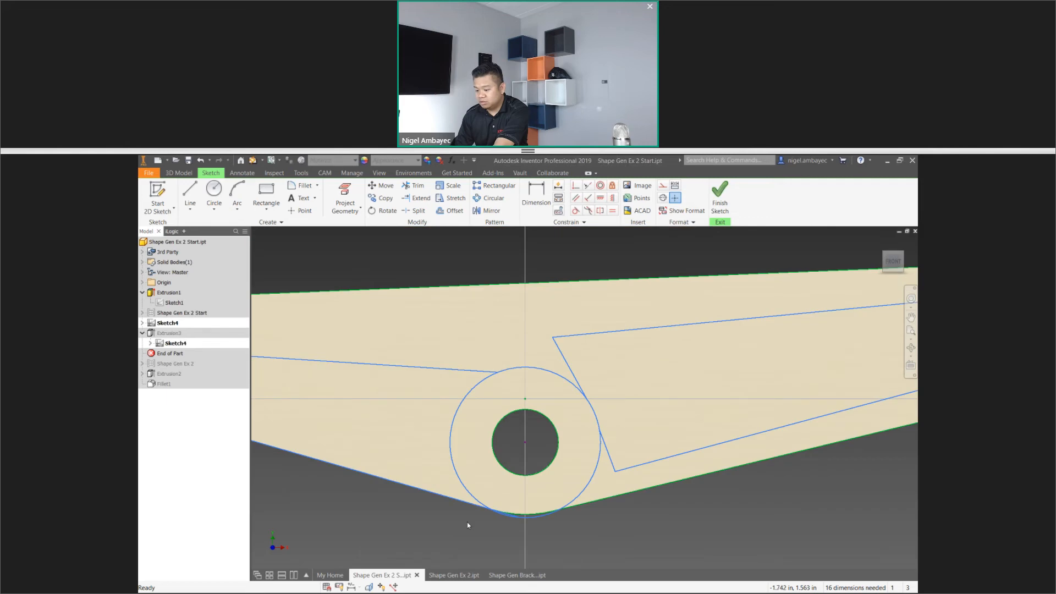
{"action": "scroll", "coordinate": [467, 522], "scroll_direction": "up", "scroll_amount": 1}
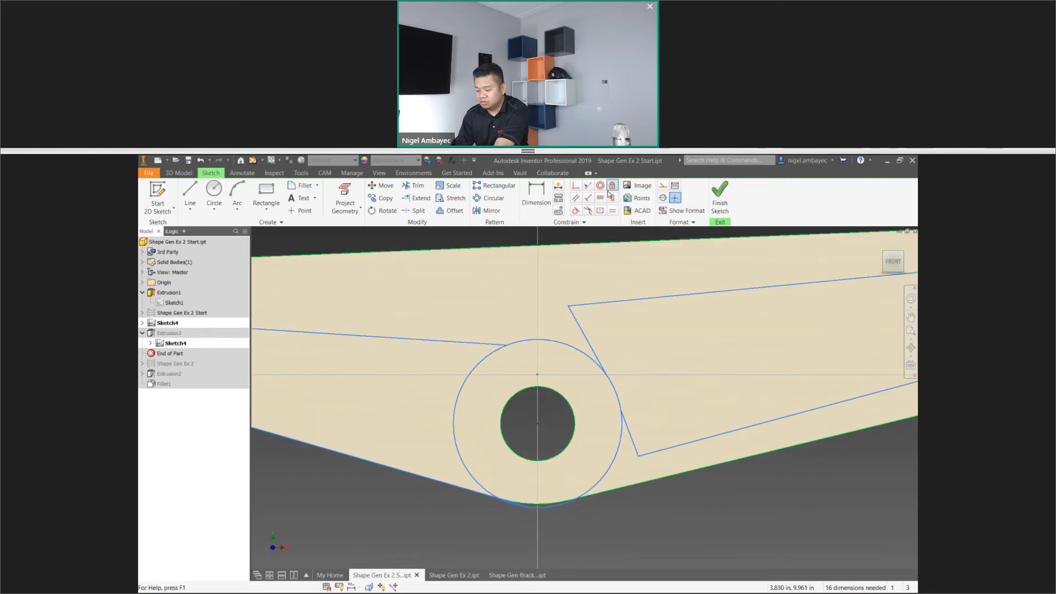
{"action": "scroll", "coordinate": [632, 290], "scroll_direction": "down", "scroll_amount": 5}
{"action": "mouse_move", "coordinate": [632, 290]}
{"action": "middle_mouse_down"}
{"action": "mouse_move", "coordinate": [474, 347]}
{"action": "mouse_move", "coordinate": [591, 338]}
{"action": "middle_mouse_up"}
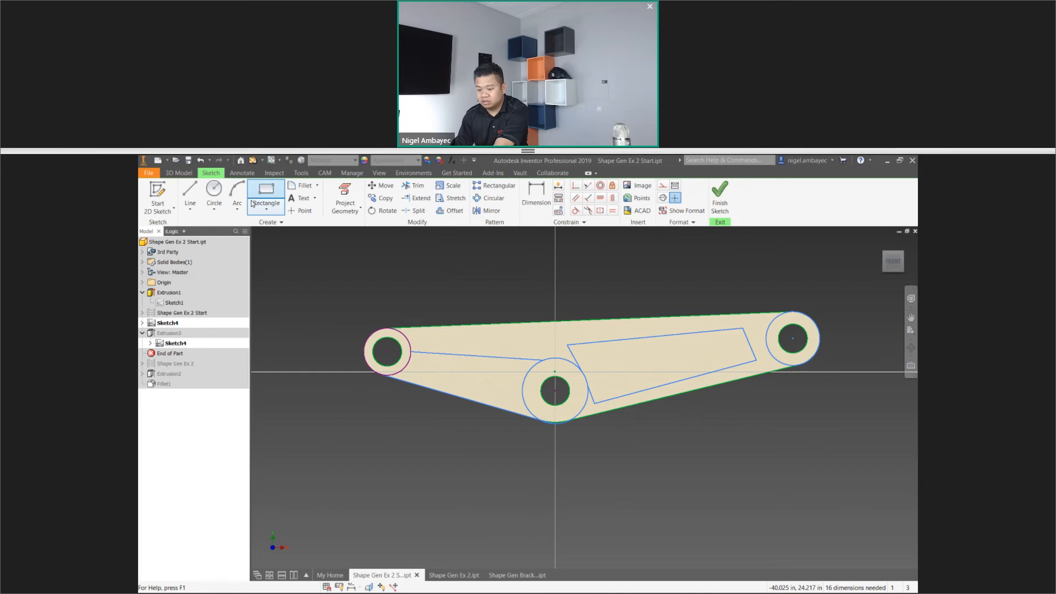
{"action": "key", "text": "l"}
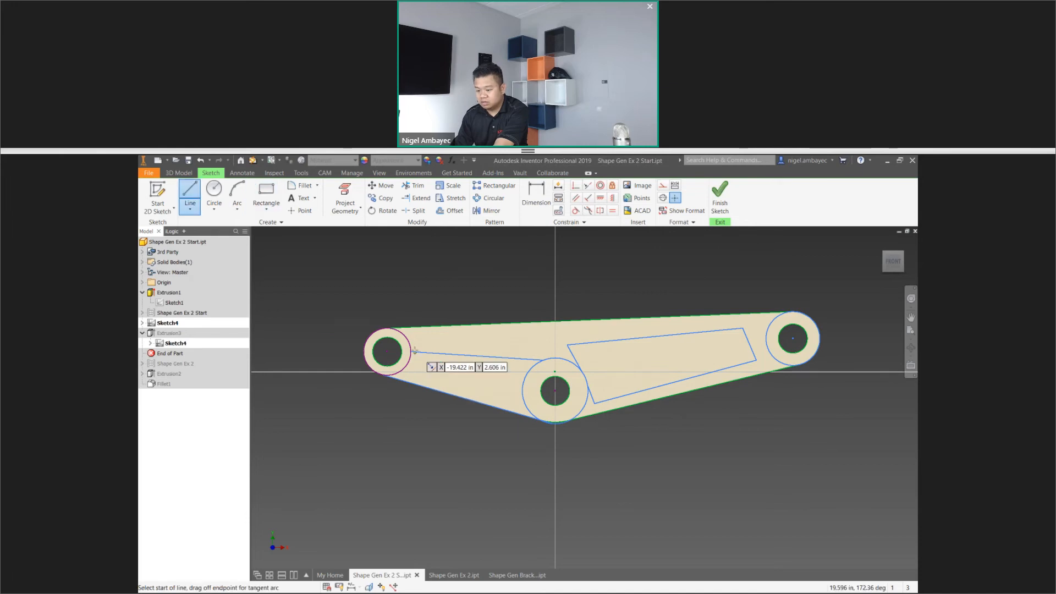
{"action": "left_click", "coordinate": [415, 351]}
{"action": "left_click", "coordinate": [407, 380]}
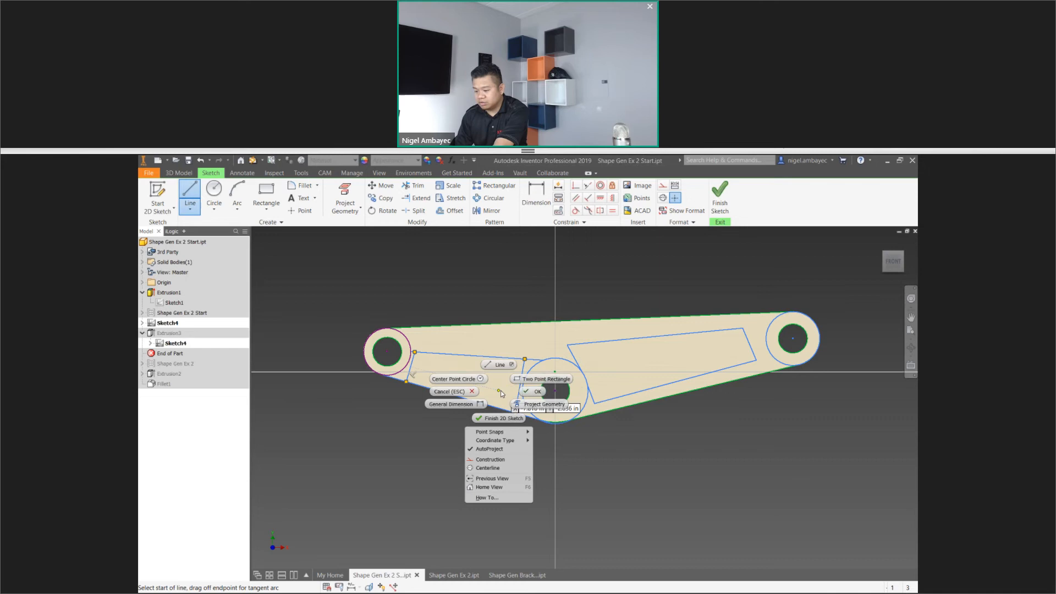
{"action": "left_click", "coordinate": [537, 392]}
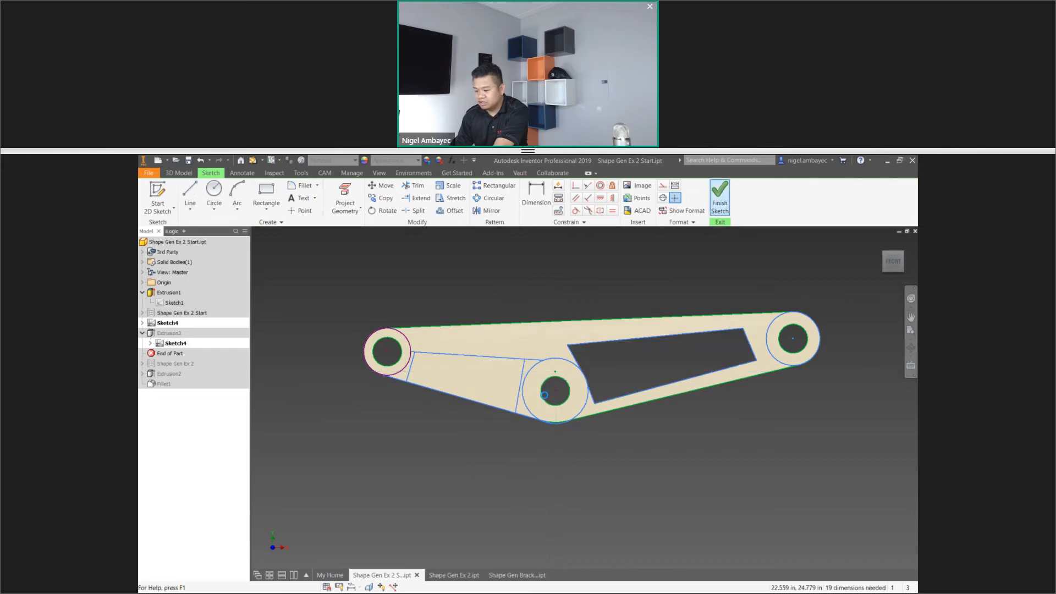
Extrude the four-sided profile between the left-hand and middle circles by a distance of 1 in
{"action": "scroll", "coordinate": [507, 432], "scroll_direction": "up", "scroll_amount": 3}
{"action": "key", "text": "e"}
{"action": "left_click", "coordinate": [520, 420]}
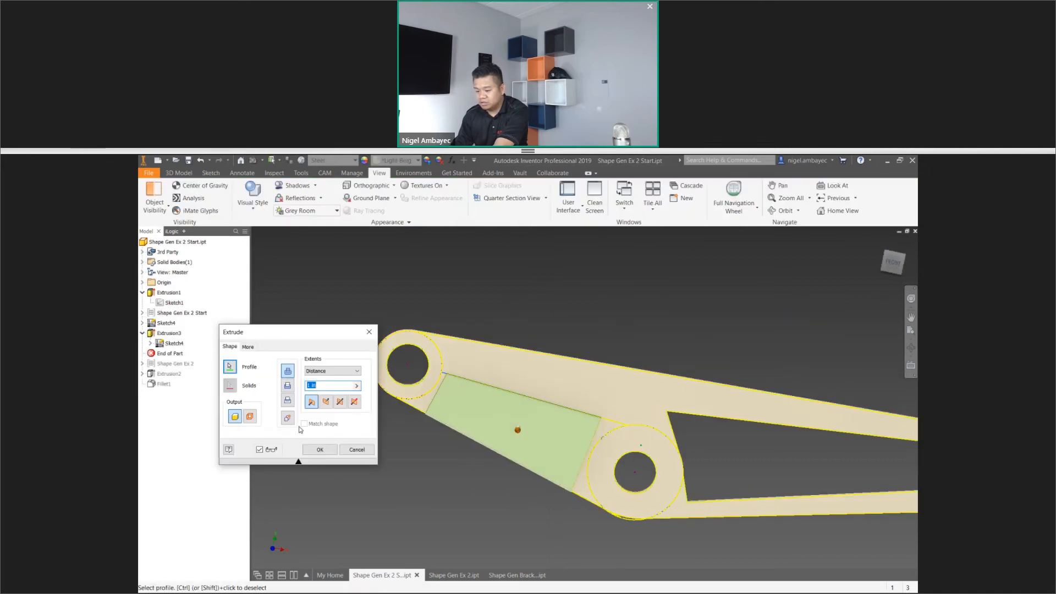
{"action": "left_click", "coordinate": [319, 450]}
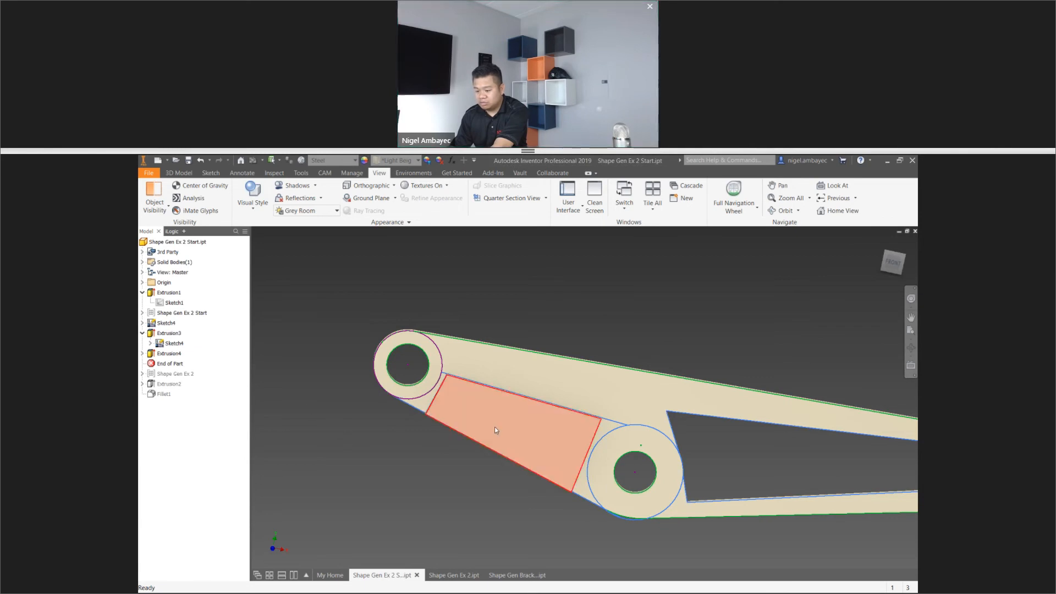
Edit the new extrusion into a cut with All extents between the left-hand and middle circles
{"action": "right_click", "coordinate": [176, 355]}
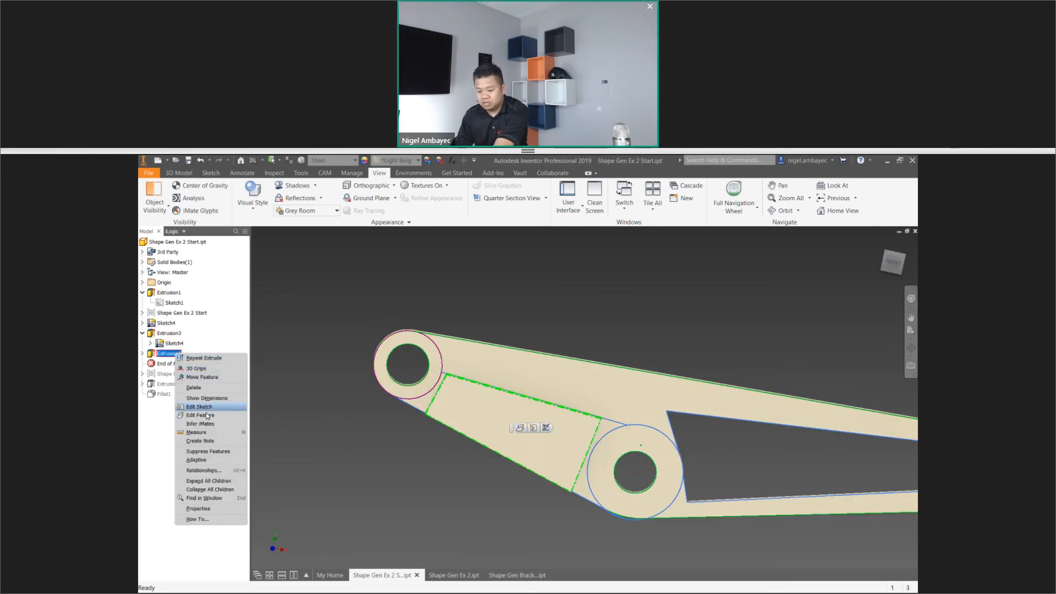
{"action": "left_click", "coordinate": [207, 416]}
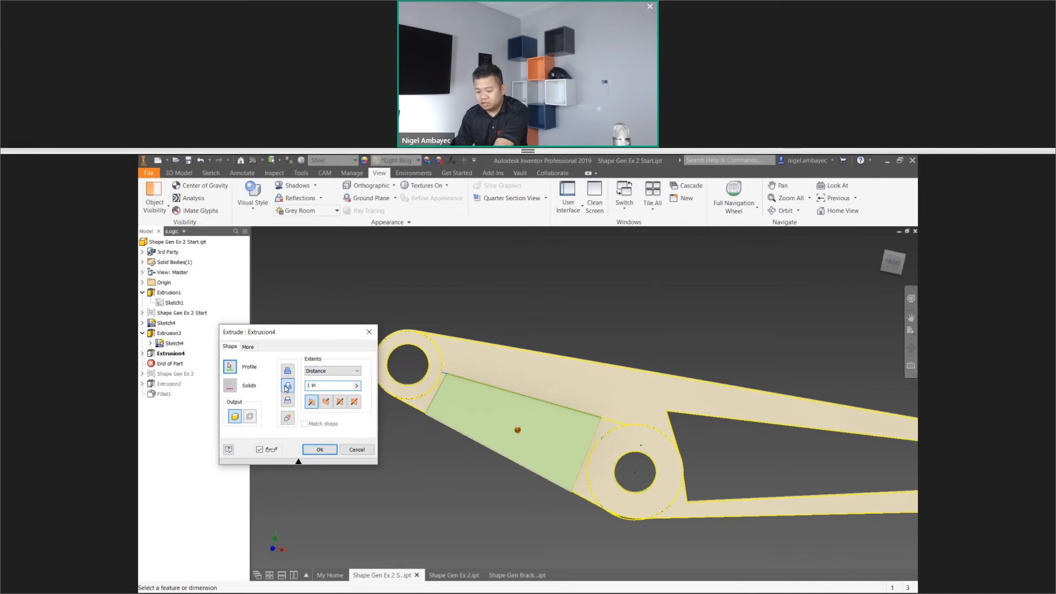
{"action": "left_click", "coordinate": [332, 371]}
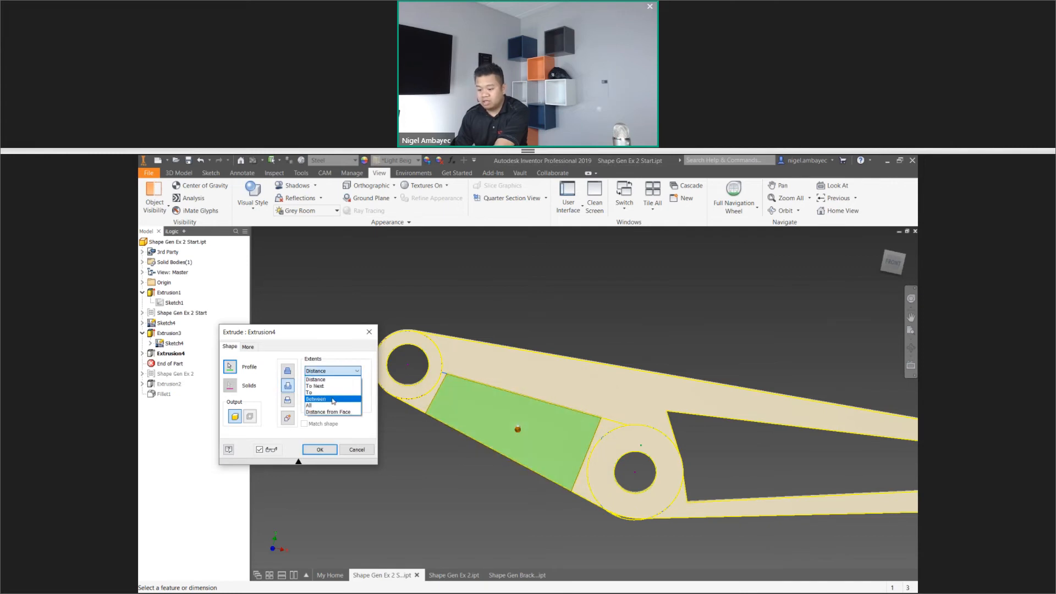
{"action": "left_click", "coordinate": [333, 405]}
{"action": "left_click", "coordinate": [320, 449]}
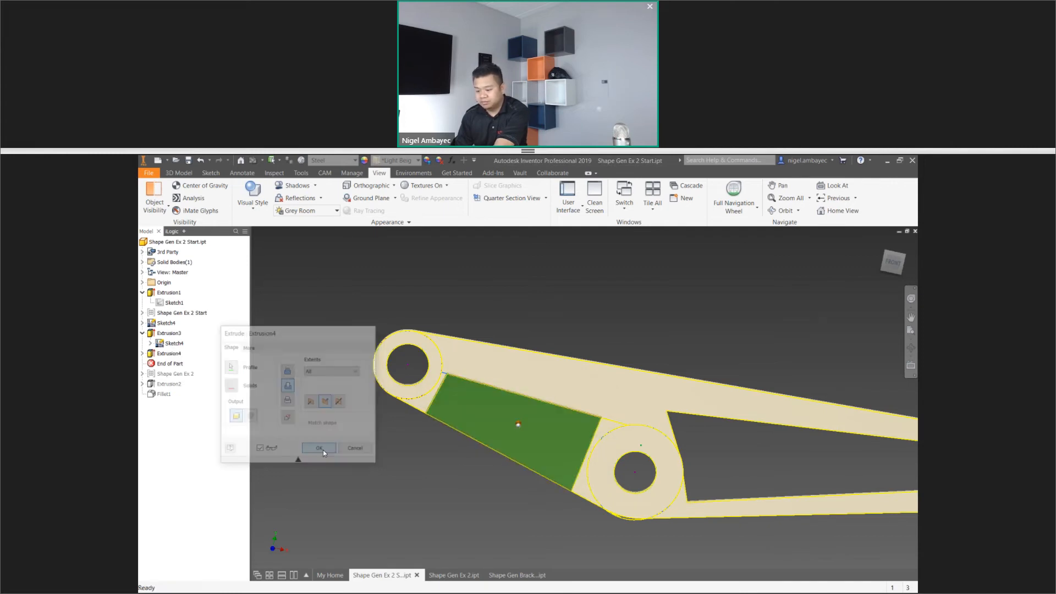
{"action": "scroll", "coordinate": [658, 396], "scroll_direction": "up", "scroll_amount": 3}
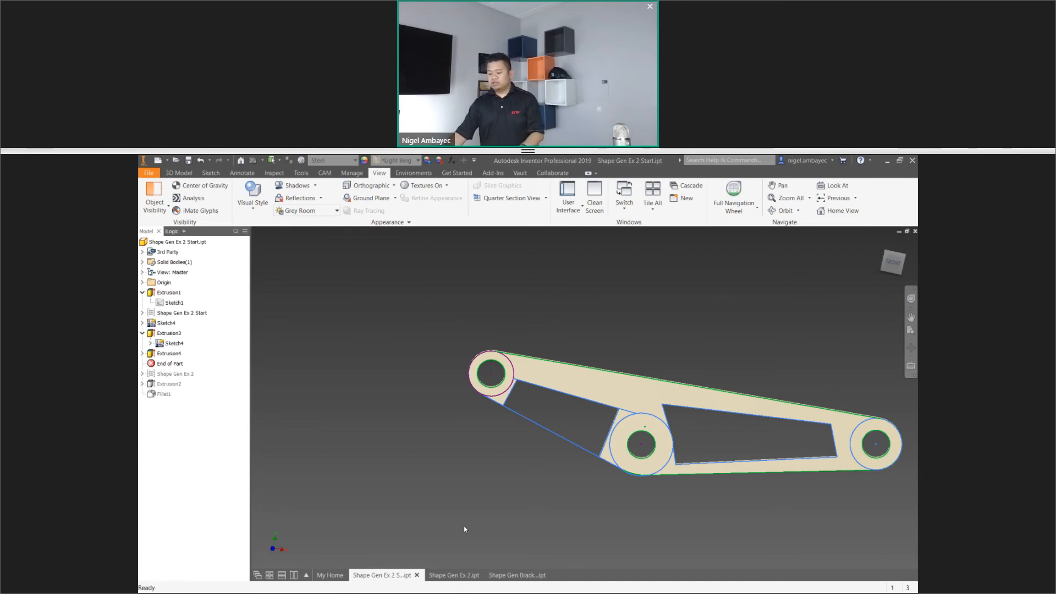
Switch to the finished part Shape Gen Ex 2.ipt and set its visual style to Shaded with Edges
{"action": "left_click", "coordinate": [454, 575]}
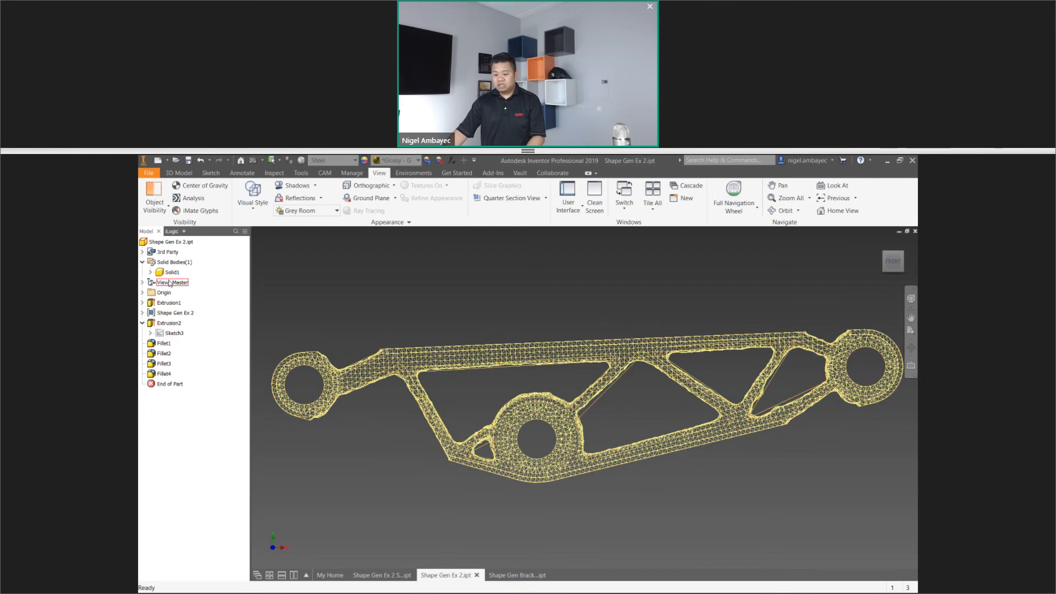
{"action": "left_click", "coordinate": [253, 196]}
{"action": "left_click", "coordinate": [272, 267]}
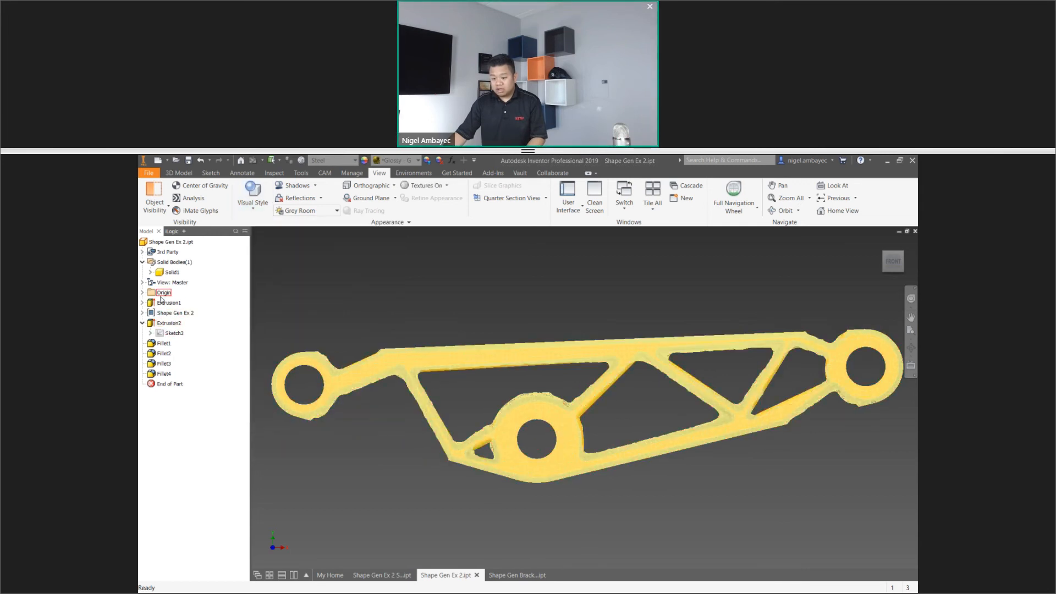
Hide the Shape Gen Ex 2 mesh and show the finished part in its home view
{"action": "left_click", "coordinate": [142, 312]}
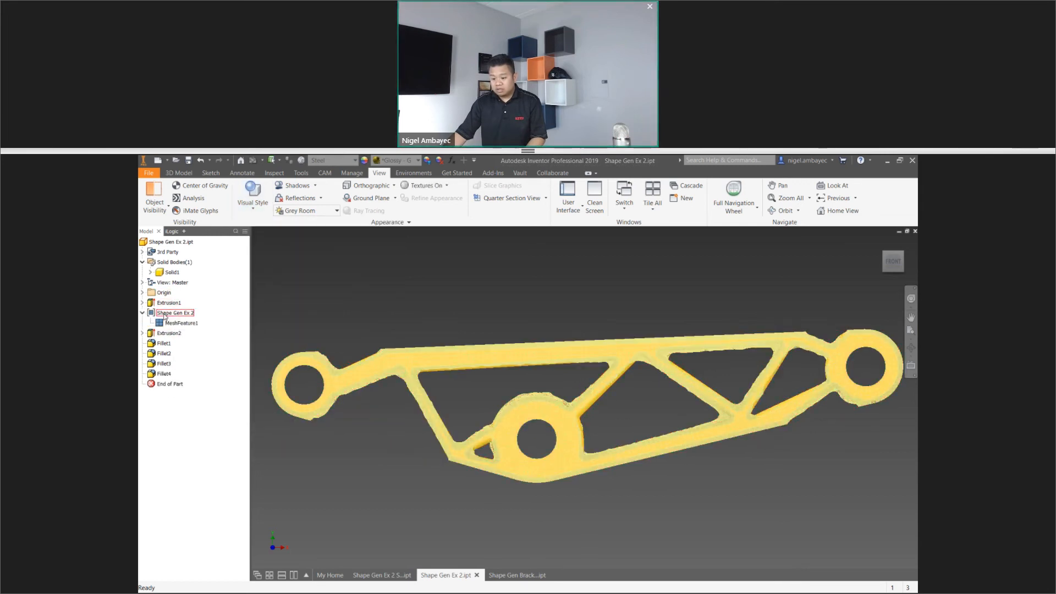
{"action": "right_click", "coordinate": [187, 314]}
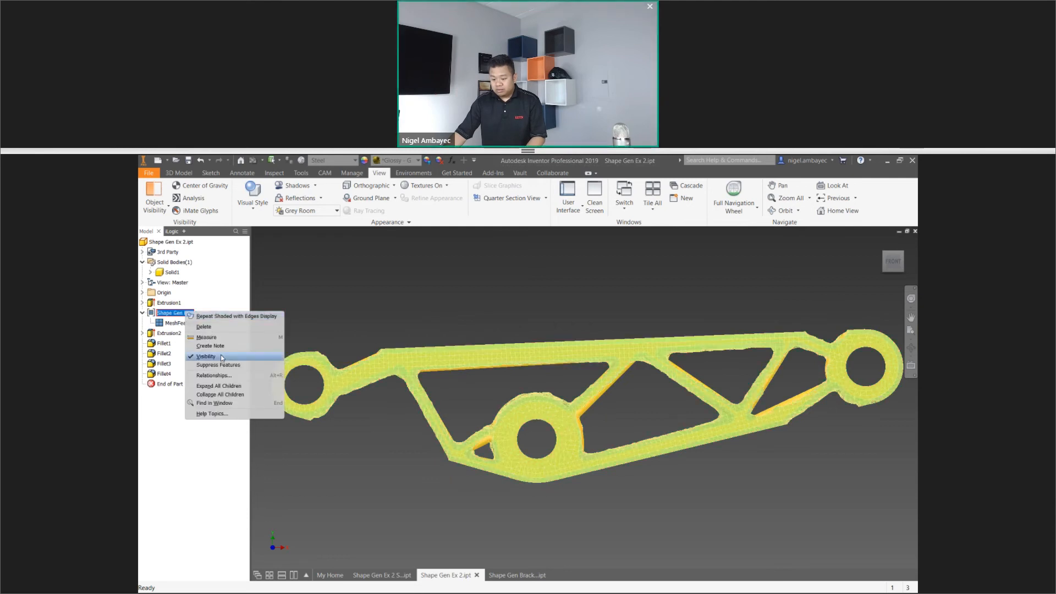
{"action": "left_click", "coordinate": [226, 359]}
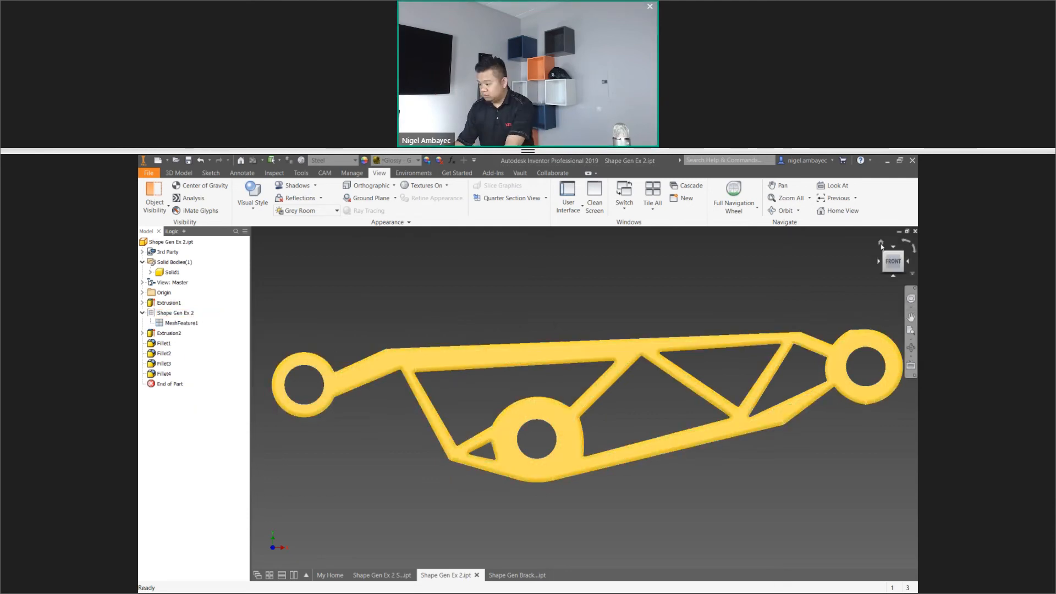
{"action": "left_click", "coordinate": [881, 244]}
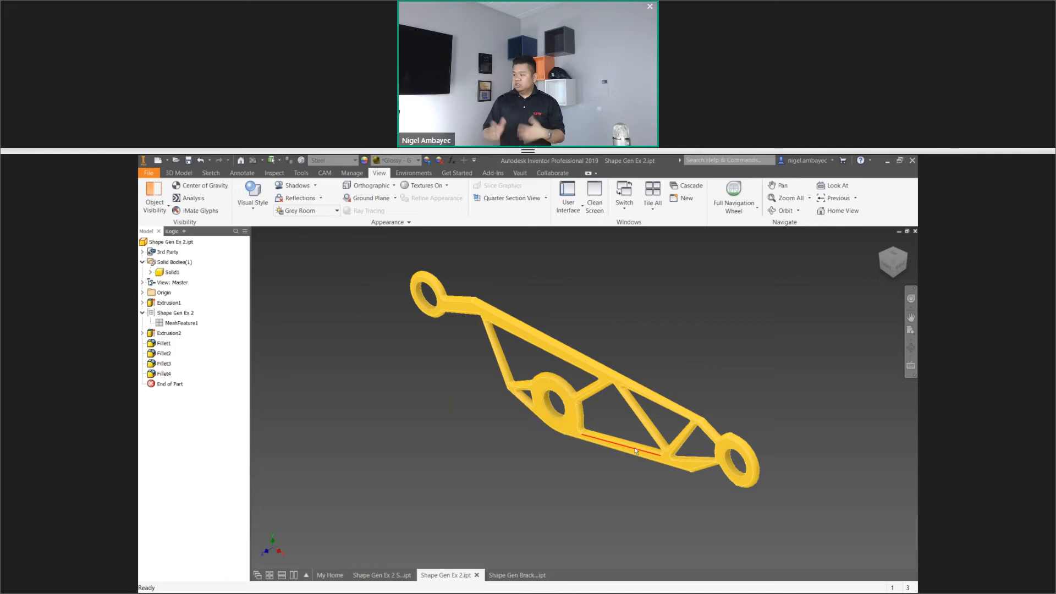
Inspect the filleted strut junction near the left-hand ring of the finished part up close
{"action": "mouse_move", "coordinate": [637, 458]}
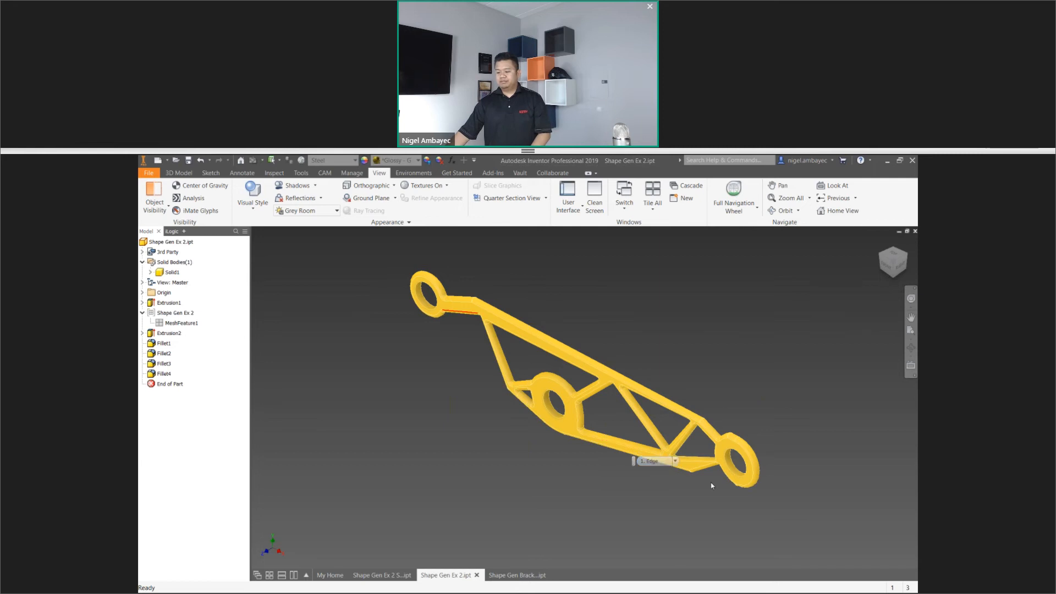
{"action": "scroll", "coordinate": [492, 326], "scroll_direction": "up", "scroll_amount": 5}
{"action": "scroll", "coordinate": [462, 341], "scroll_direction": "up", "scroll_amount": 4}
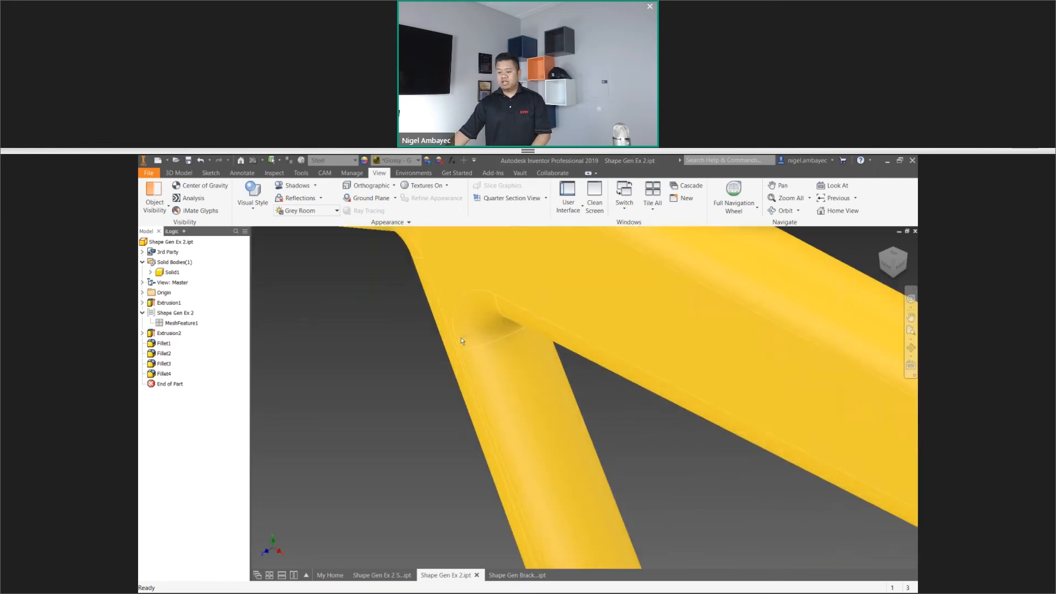
{"action": "scroll", "coordinate": [440, 387], "scroll_direction": "down", "scroll_amount": 5}
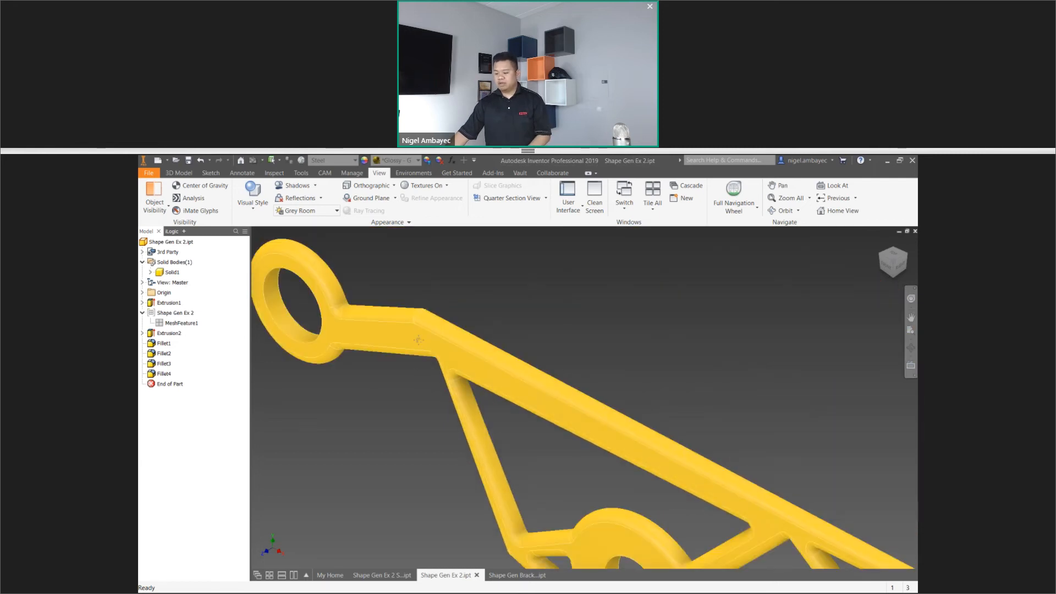
{"action": "scroll", "coordinate": [418, 340], "scroll_direction": "down", "scroll_amount": 5}
{"action": "middle_click_drag", "start_coordinate": [593, 416], "coordinate": [482, 387]}
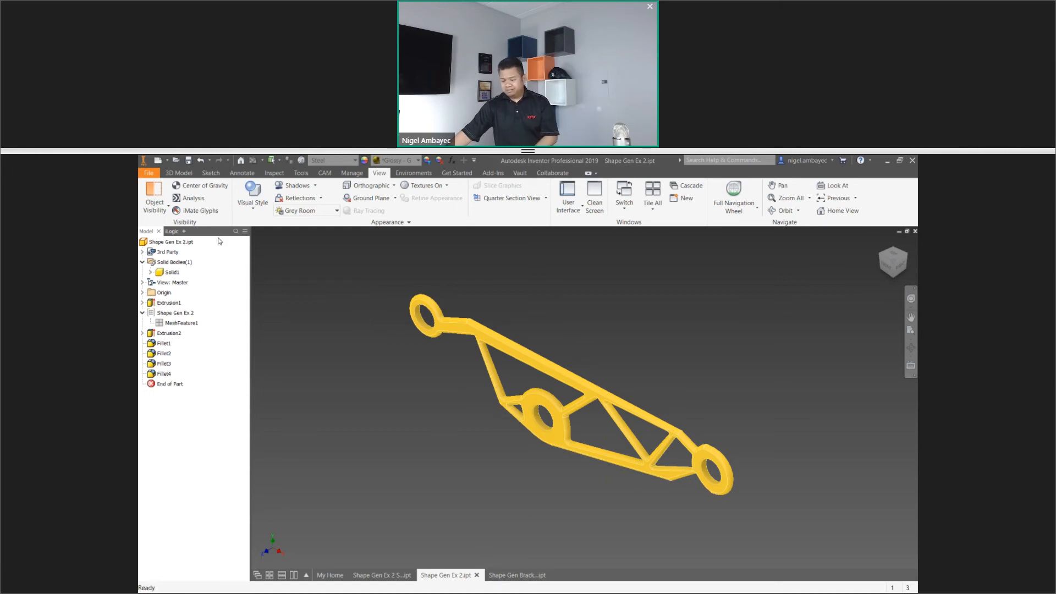
Check the mass of Shape Gen Ex 2.ipt in the physical properties of its iProperties
{"action": "right_click", "coordinate": [193, 242]}
{"action": "left_click", "coordinate": [217, 344]}
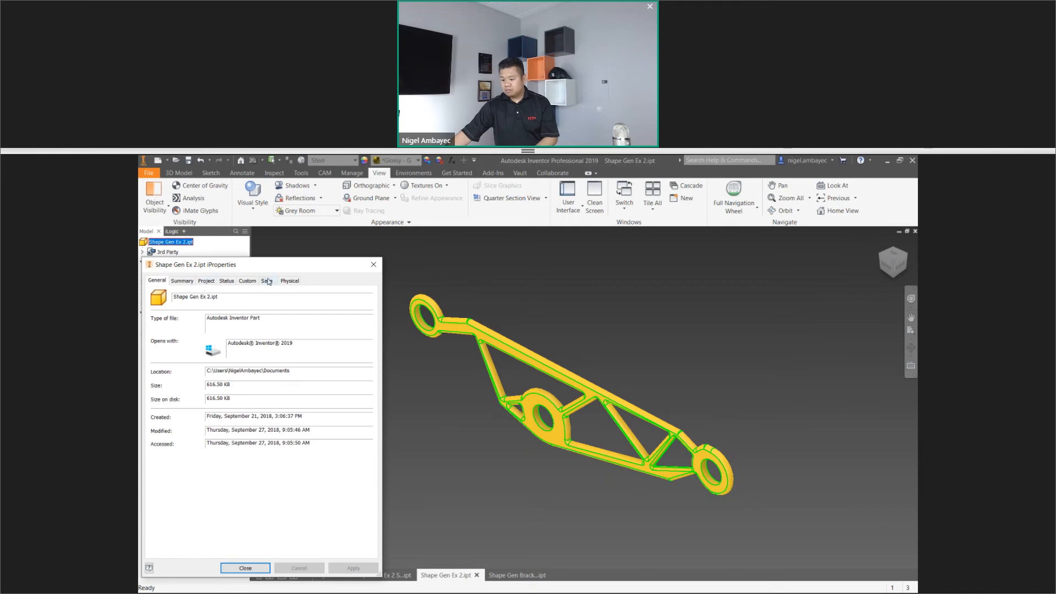
{"action": "left_click", "coordinate": [289, 281]}
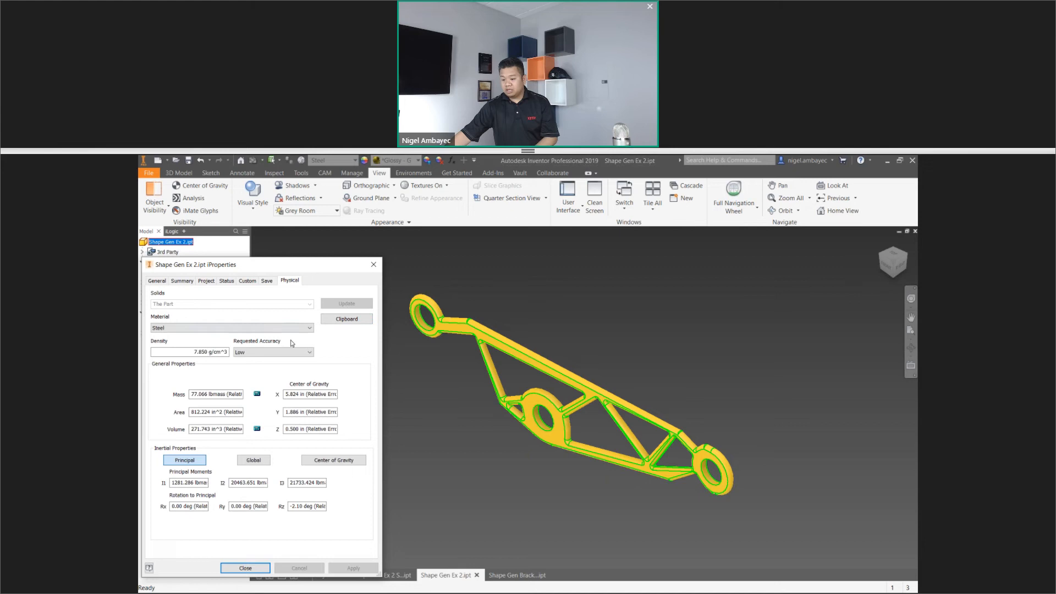
{"action": "double_click", "coordinate": [209, 394]}
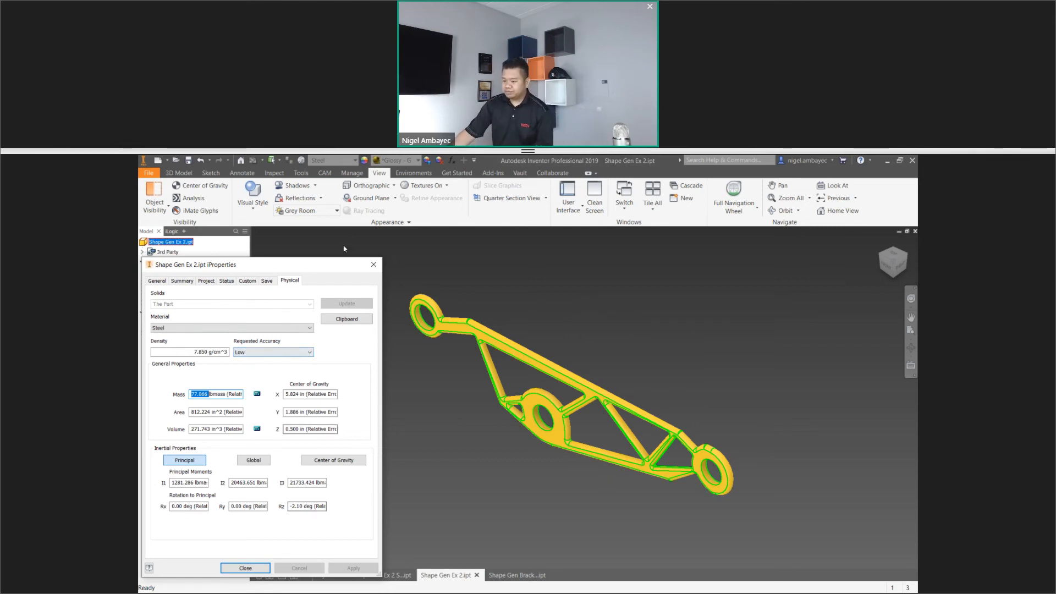
{"action": "left_click", "coordinate": [373, 264]}
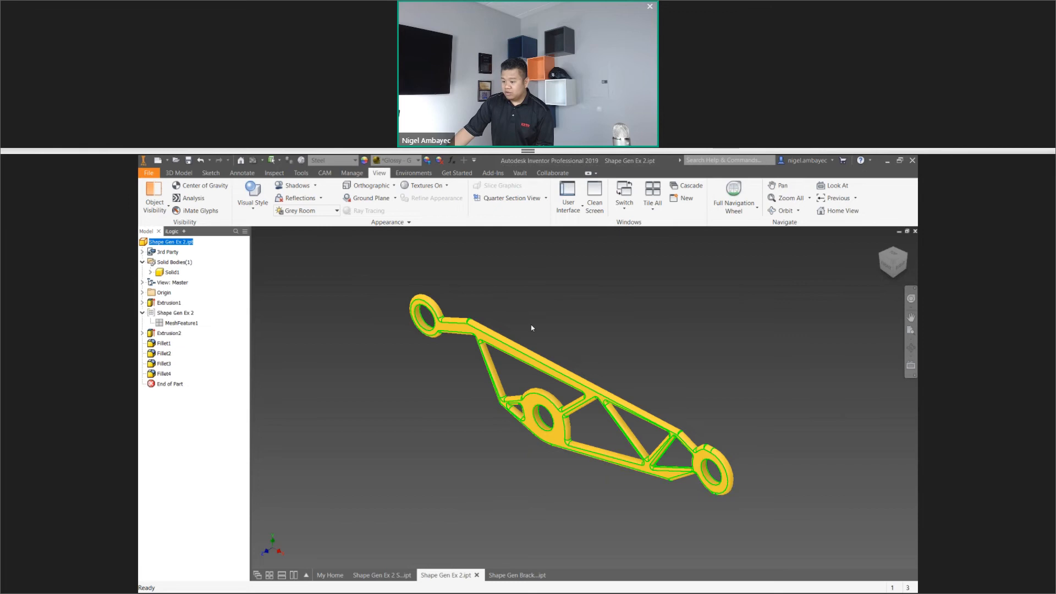
Examine the finished part's struts and the three ring openings, ending with a close view of the right-hand ring
{"action": "scroll", "coordinate": [533, 329], "scroll_direction": "up", "scroll_amount": 3}
{"action": "middle_click_drag", "start_coordinate": [618, 379], "coordinate": [544, 290]}
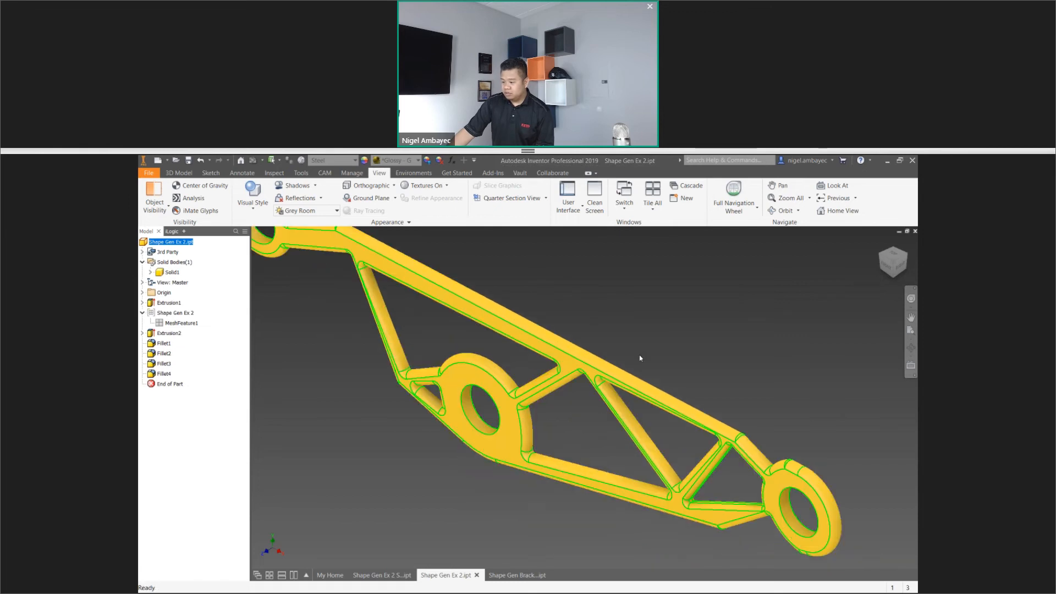
{"action": "scroll", "coordinate": [639, 358], "scroll_direction": "down", "scroll_amount": 2}
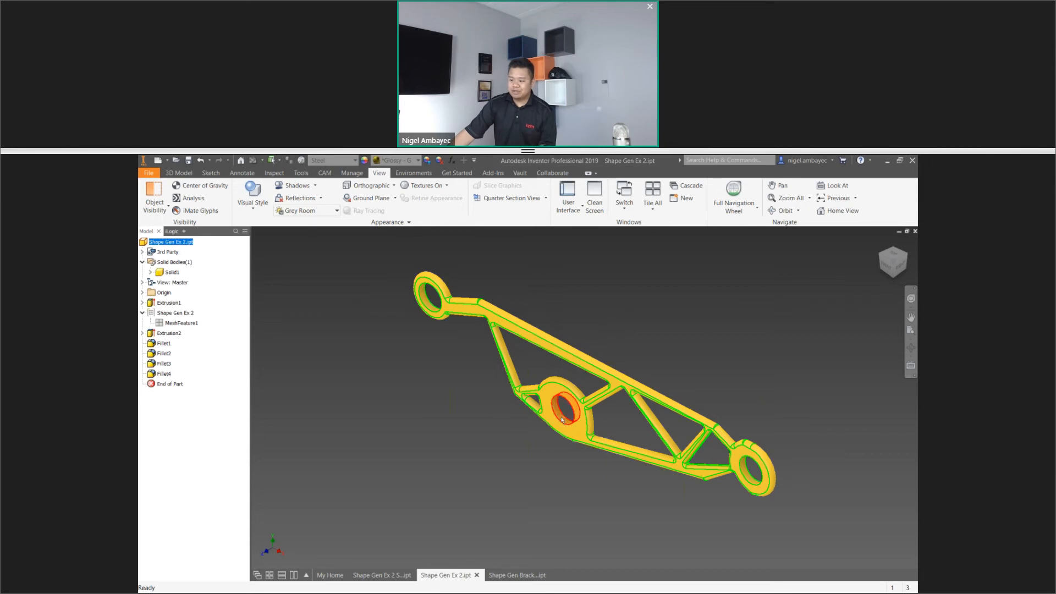
{"action": "scroll", "coordinate": [564, 421], "scroll_direction": "up", "scroll_amount": 2}
{"action": "scroll", "coordinate": [564, 422], "scroll_direction": "down", "scroll_amount": 4}
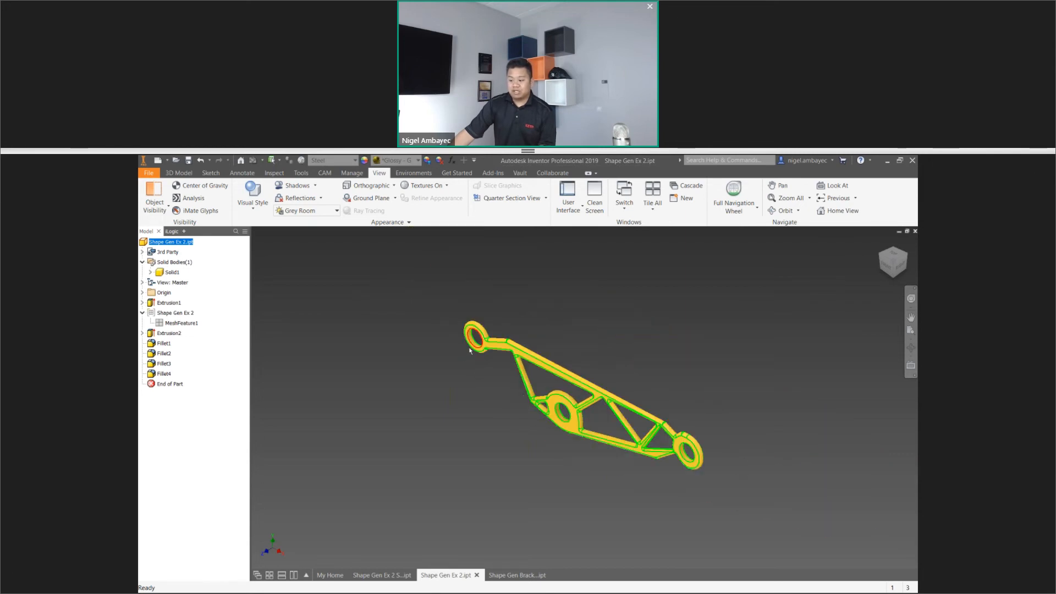
{"action": "scroll", "coordinate": [688, 464], "scroll_direction": "up", "scroll_amount": 3}
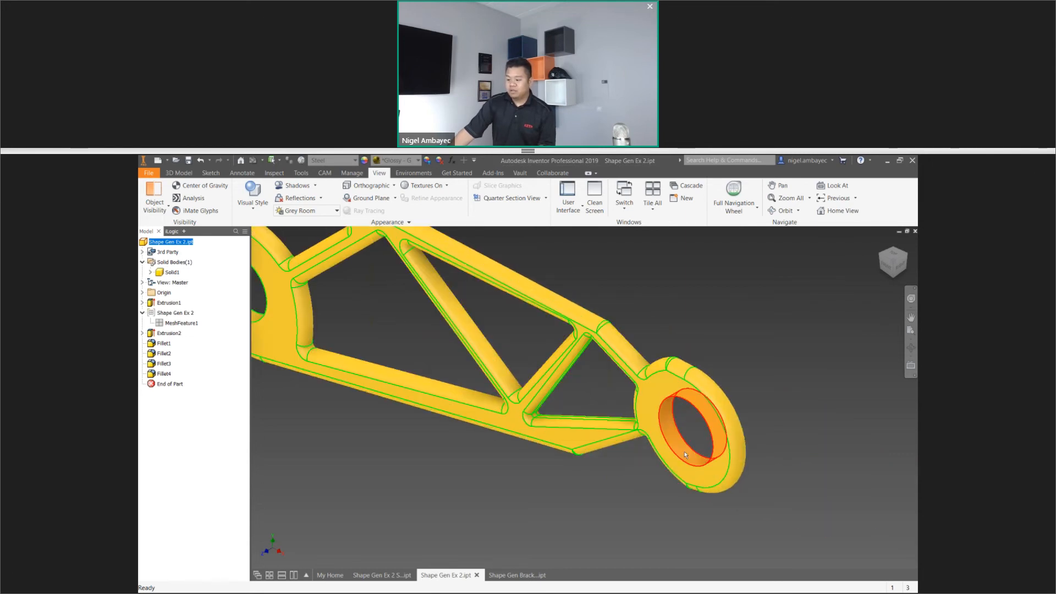
{"action": "scroll", "coordinate": [710, 431], "scroll_direction": "up", "scroll_amount": 2}
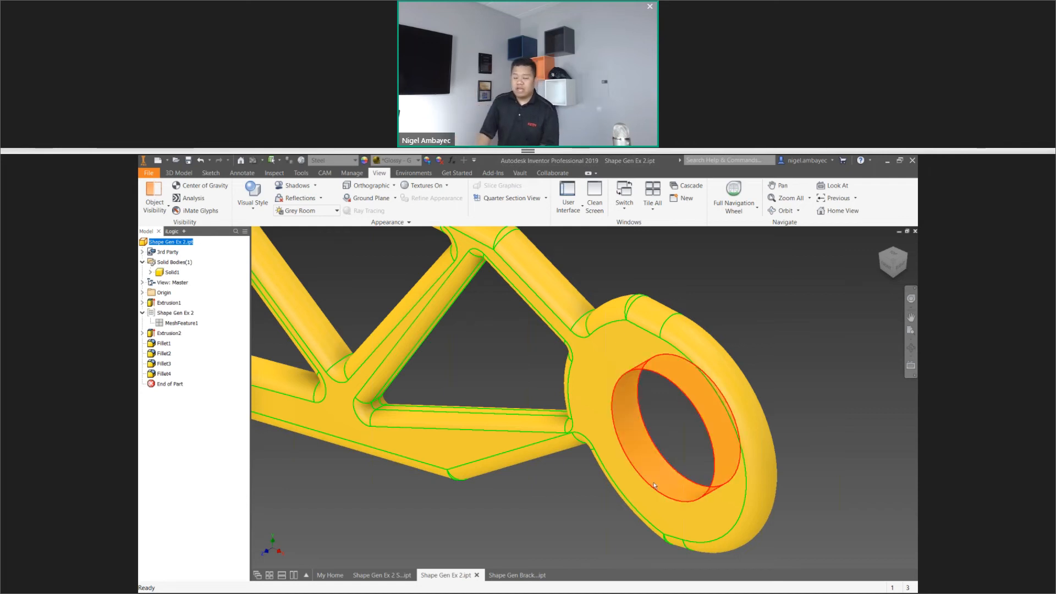
{"action": "mouse_move", "coordinate": [667, 498]}
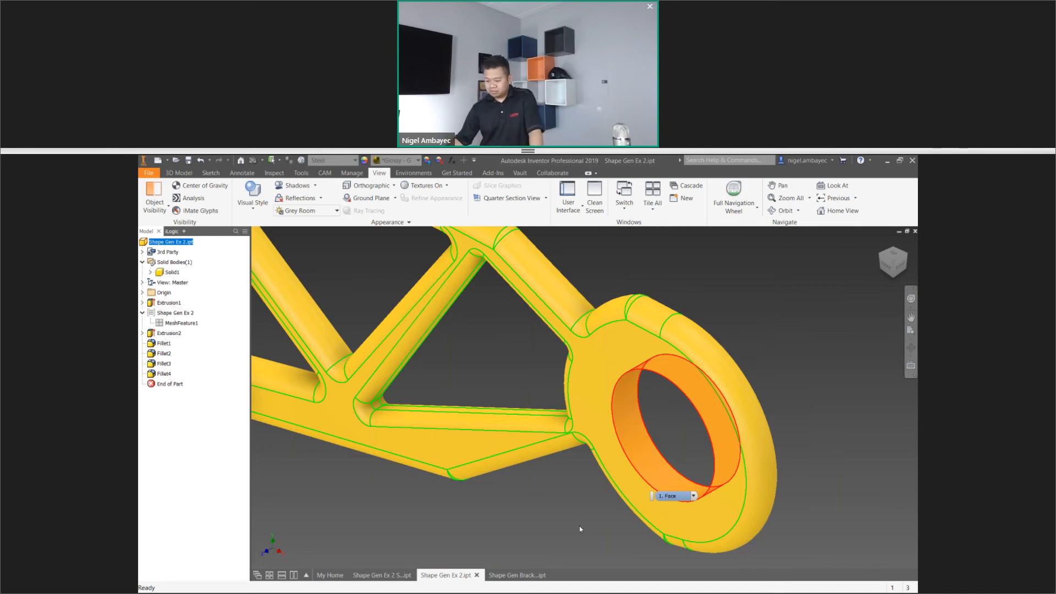
Turn the finished part to its front view and close Shape Gen Bracket.ipt
{"action": "left_click", "coordinate": [886, 265]}
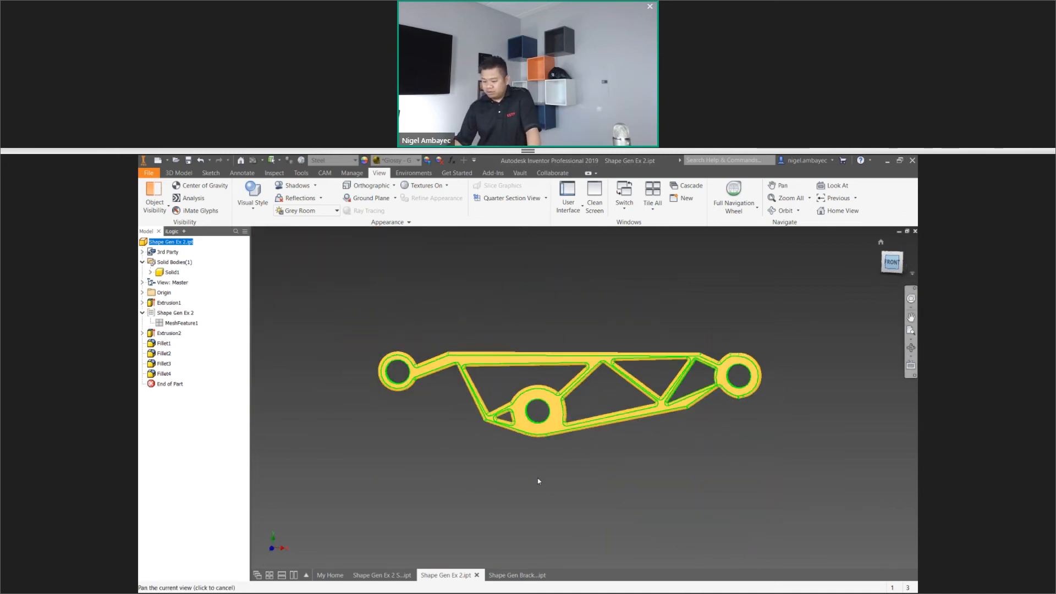
{"action": "left_click", "coordinate": [549, 575]}
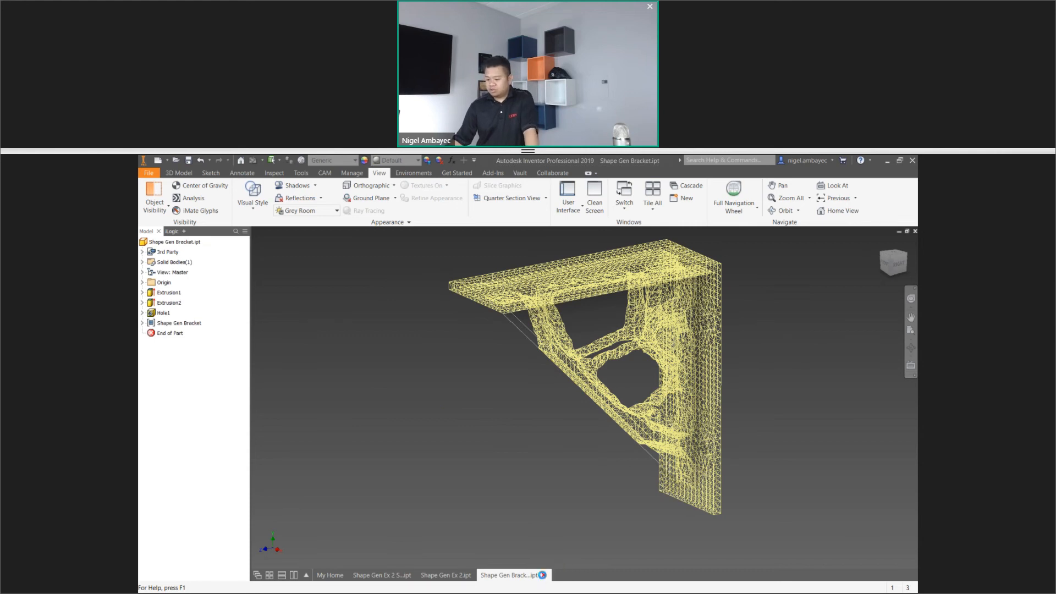
{"action": "left_click", "coordinate": [543, 576]}
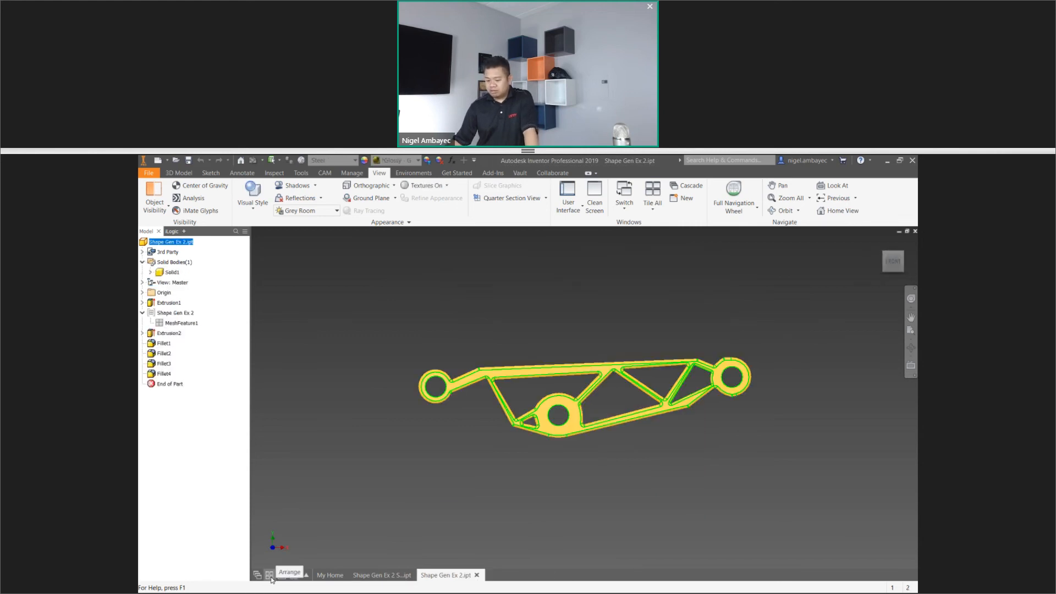
Arrange the Shape Gen Ex 2 Start.ipt and Shape Gen Ex 2.ipt windows side by side, resized to fill the work area
{"action": "left_click", "coordinate": [295, 575]}
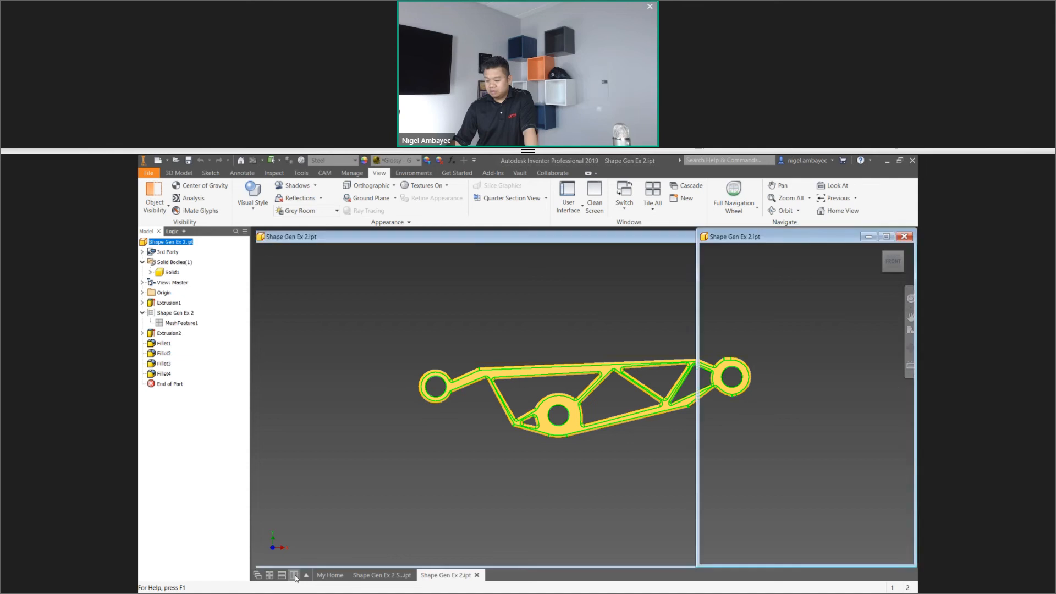
{"action": "left_click", "coordinate": [465, 239]}
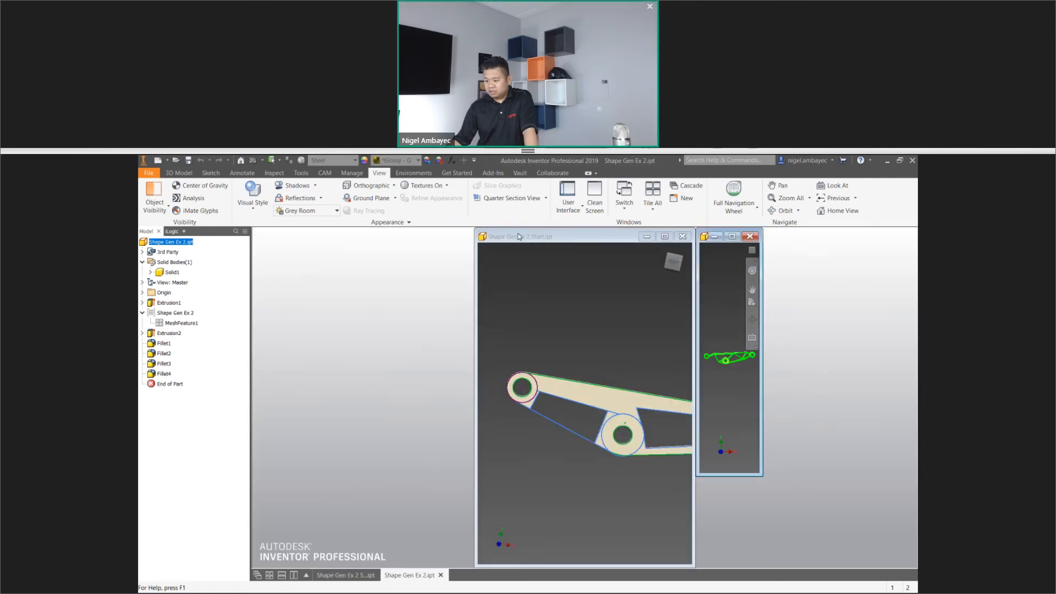
{"action": "left_click_drag", "start_coordinate": [513, 237], "coordinate": [302, 230]}
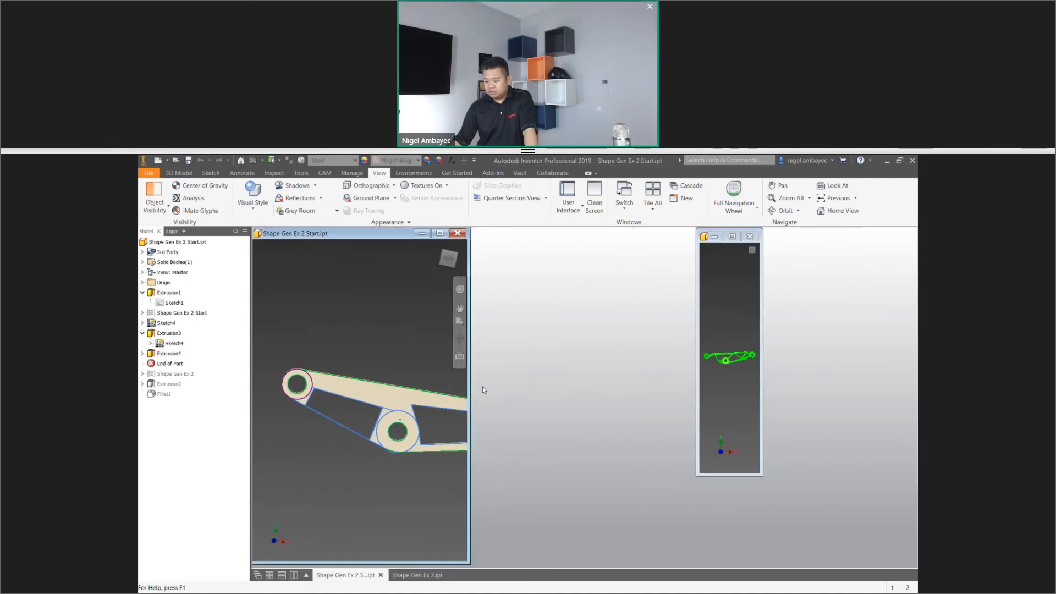
{"action": "left_click_drag", "start_coordinate": [470, 389], "coordinate": [589, 381]}
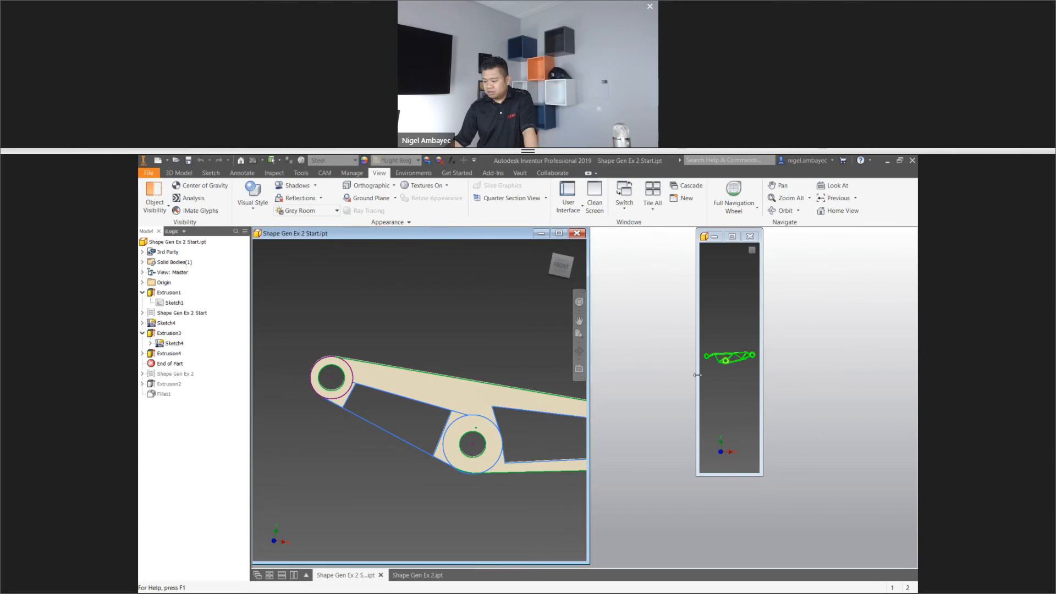
{"action": "left_click_drag", "start_coordinate": [697, 285], "coordinate": [590, 296]}
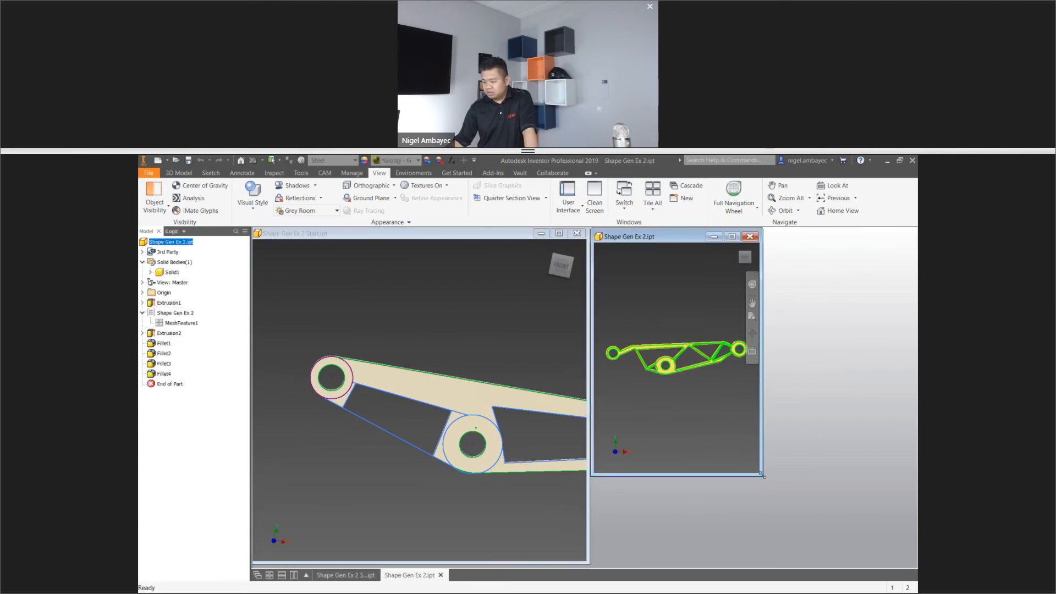
{"action": "left_click_drag", "start_coordinate": [762, 475], "coordinate": [914, 565]}
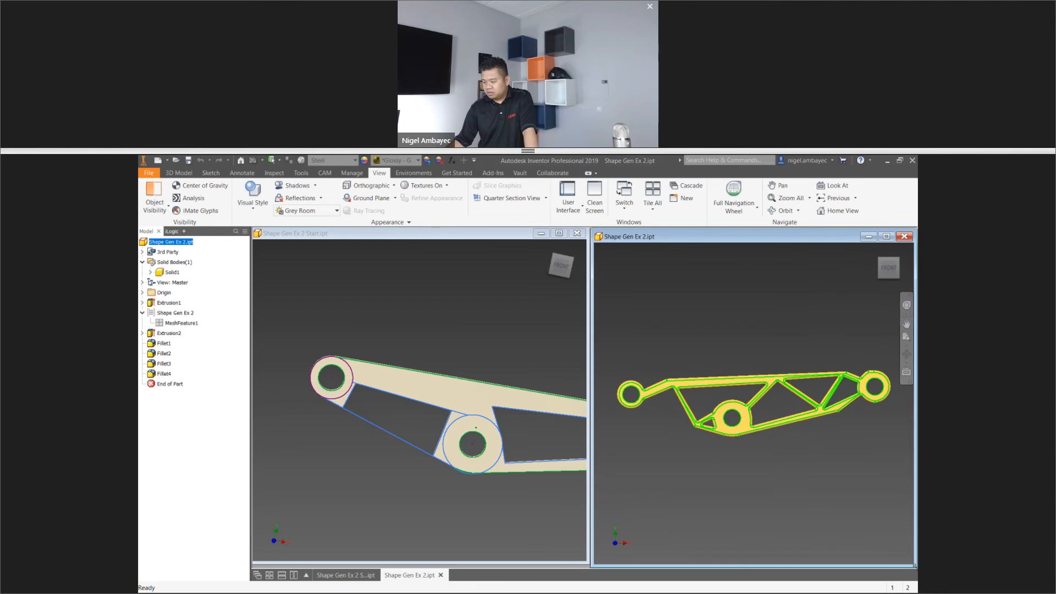
Fit each part inside its own window and turn both to a matching isometric view
{"action": "right_click", "coordinate": [456, 465]}
{"action": "left_click", "coordinate": [437, 478]}
{"action": "middle_click", "coordinate": [439, 483]}
{"action": "middle_click", "coordinate": [438, 483]}
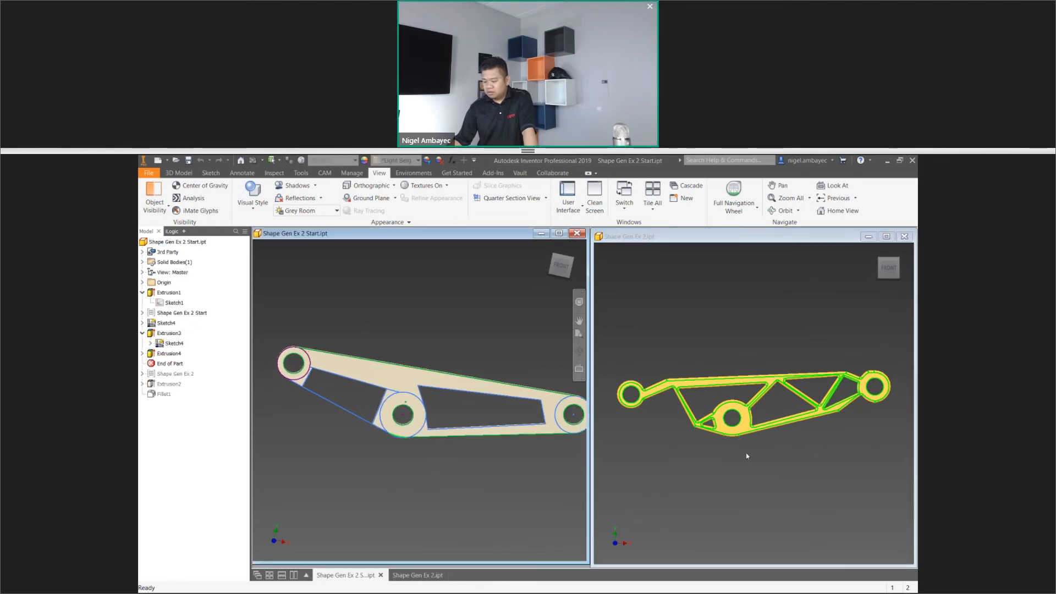
{"action": "middle_click", "coordinate": [762, 476]}
{"action": "middle_click", "coordinate": [761, 476]}
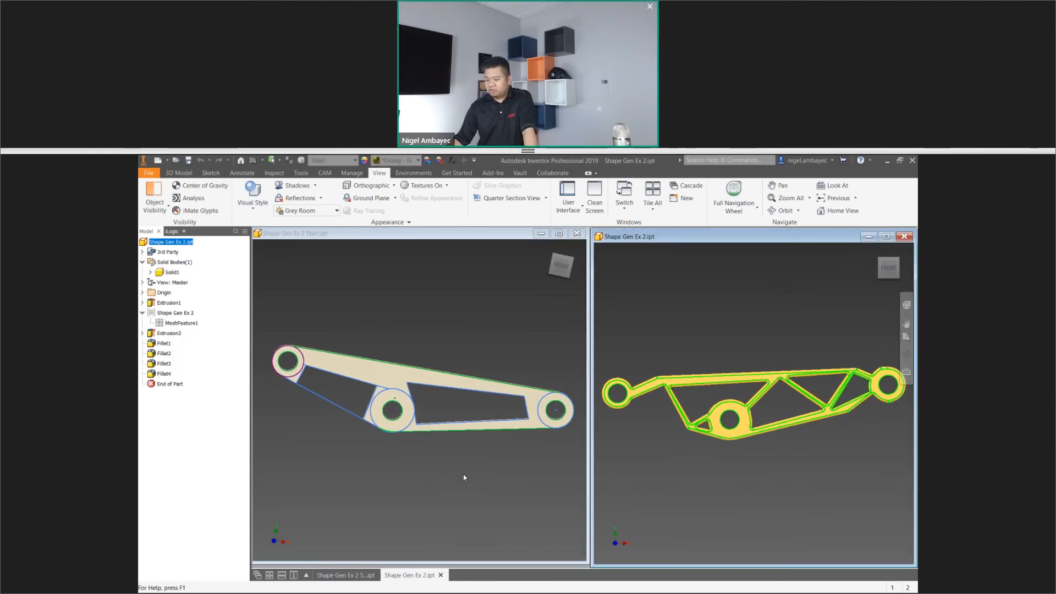
{"action": "middle_click", "coordinate": [510, 441]}
{"action": "middle_click_drag", "start_coordinate": [510, 440], "coordinate": [456, 467], "text": "shift"}
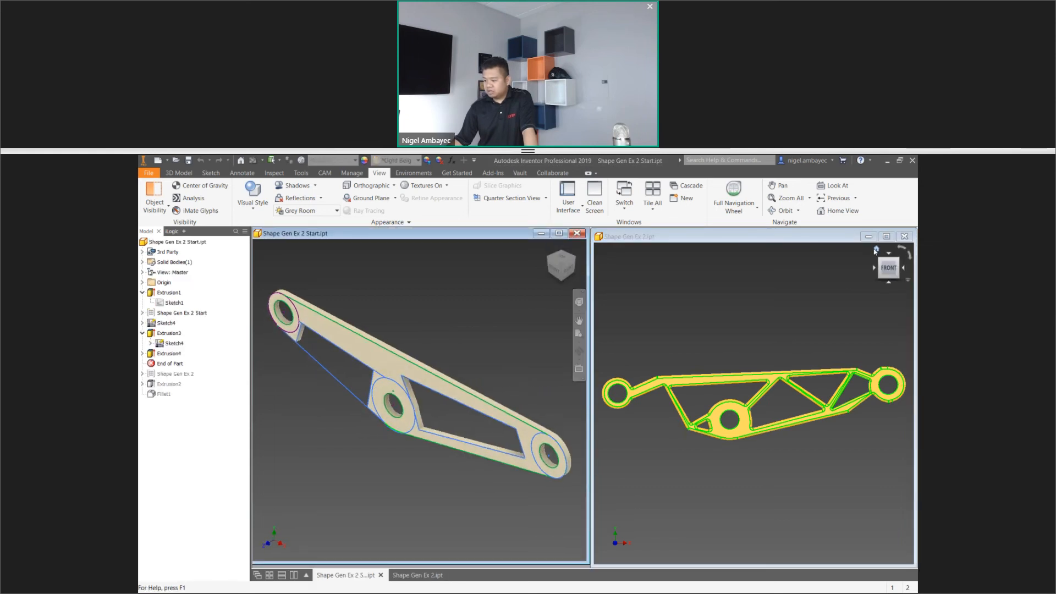
{"action": "left_click", "coordinate": [874, 247]}
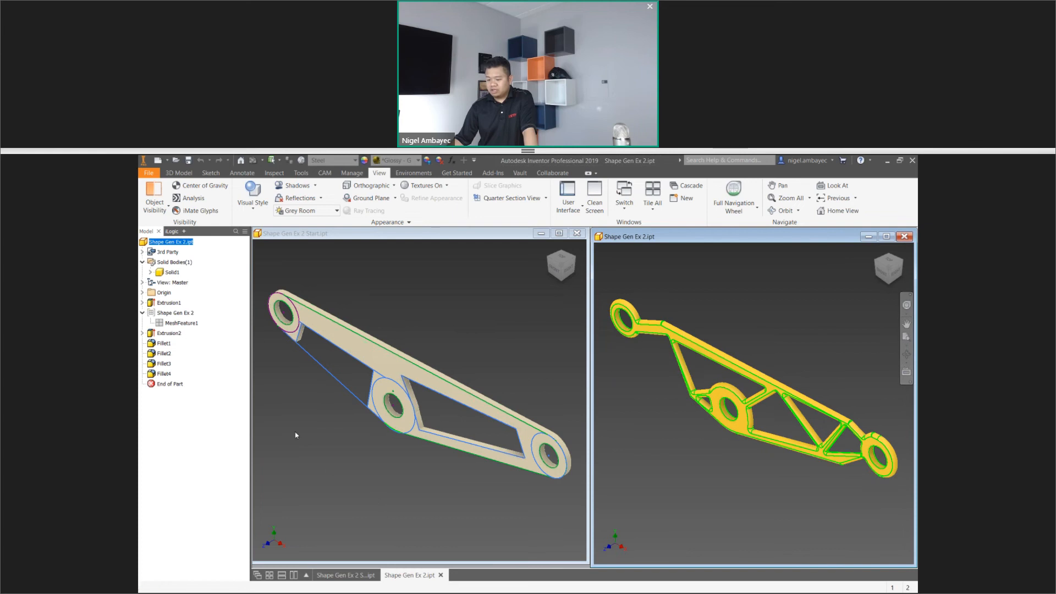
Roll Shape Gen Ex 2 Start.ipt back to the uncut plate by moving the End of Part marker directly above Sketch4
{"action": "mouse_move", "coordinate": [170, 384]}
{"action": "left_mouse_down"}
{"action": "mouse_move", "coordinate": [172, 327]}
{"action": "mouse_move", "coordinate": [361, 326]}
{"action": "mouse_move", "coordinate": [182, 373]}
{"action": "mouse_move", "coordinate": [175, 393]}
{"action": "mouse_move", "coordinate": [165, 325]}
{"action": "left_mouse_up"}
{"action": "left_click", "coordinate": [438, 259]}
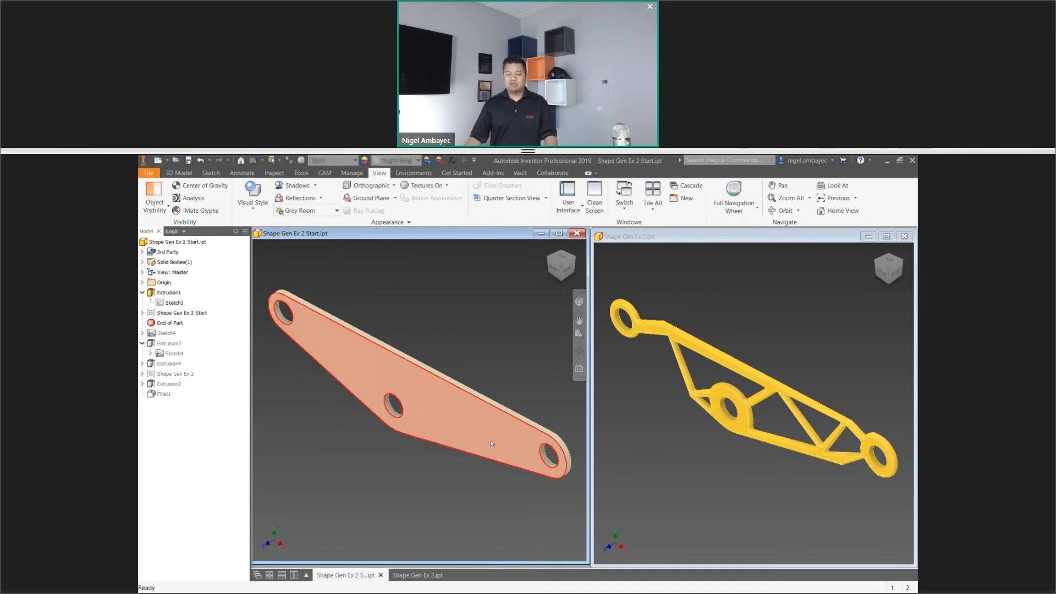
{"action": "mouse_move", "coordinate": [504, 456]}
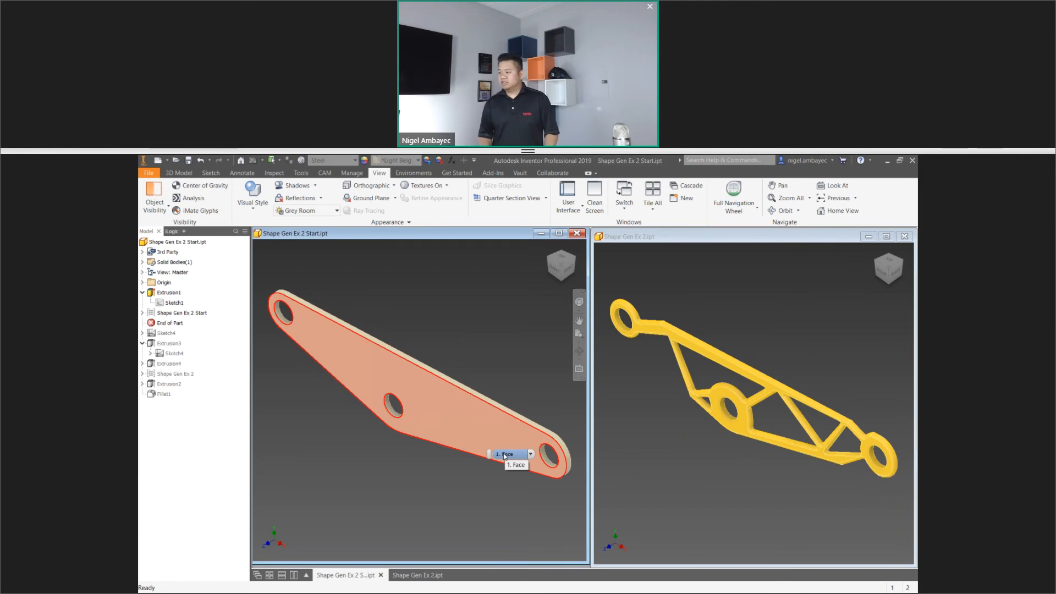
{"action": "left_click", "coordinate": [497, 481]}
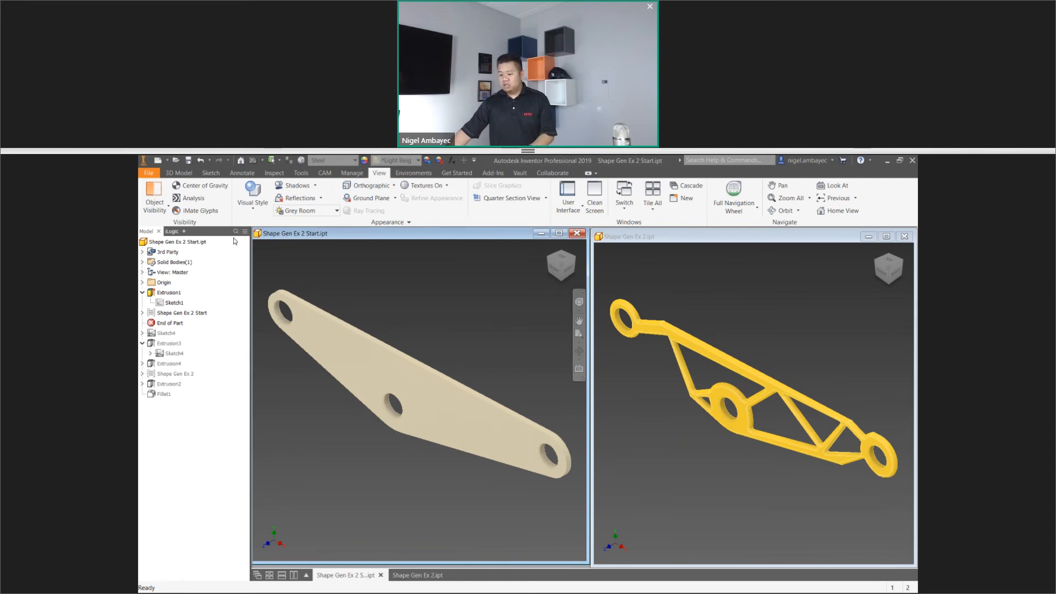
Review the mass target and mesh resolution in the Shape Generator settings of Shape Gen Ex 2 Start.ipt, and finish the analysis
{"action": "left_click", "coordinate": [413, 173]}
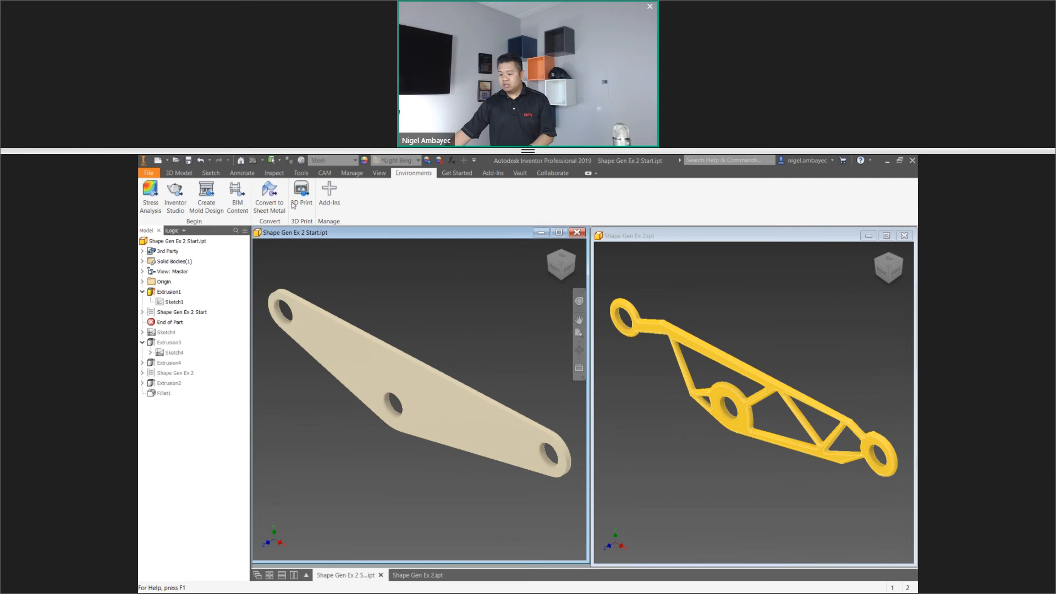
{"action": "left_click", "coordinate": [151, 197]}
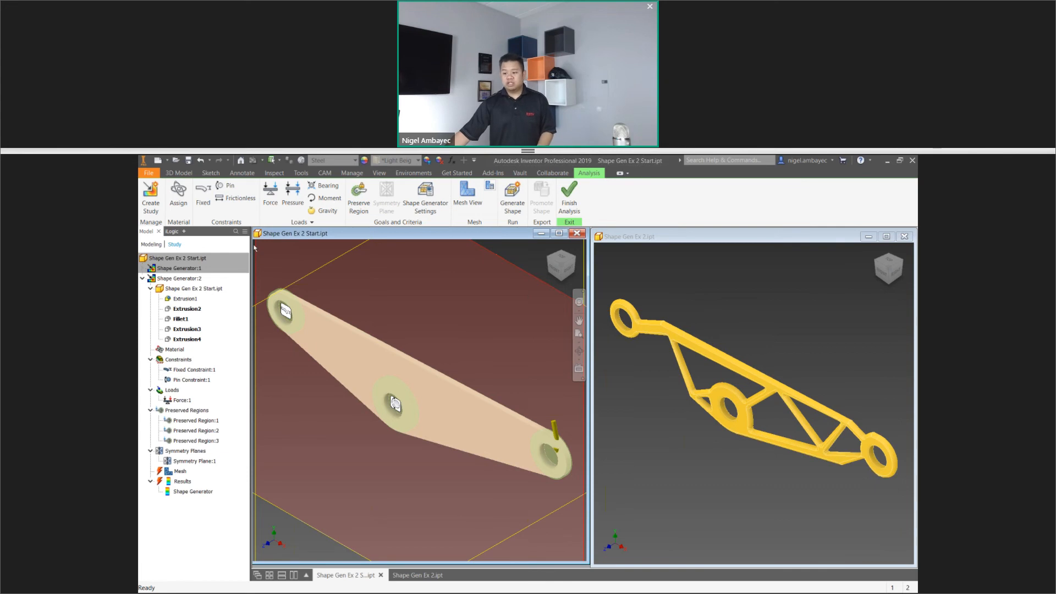
{"action": "left_click", "coordinate": [362, 199]}
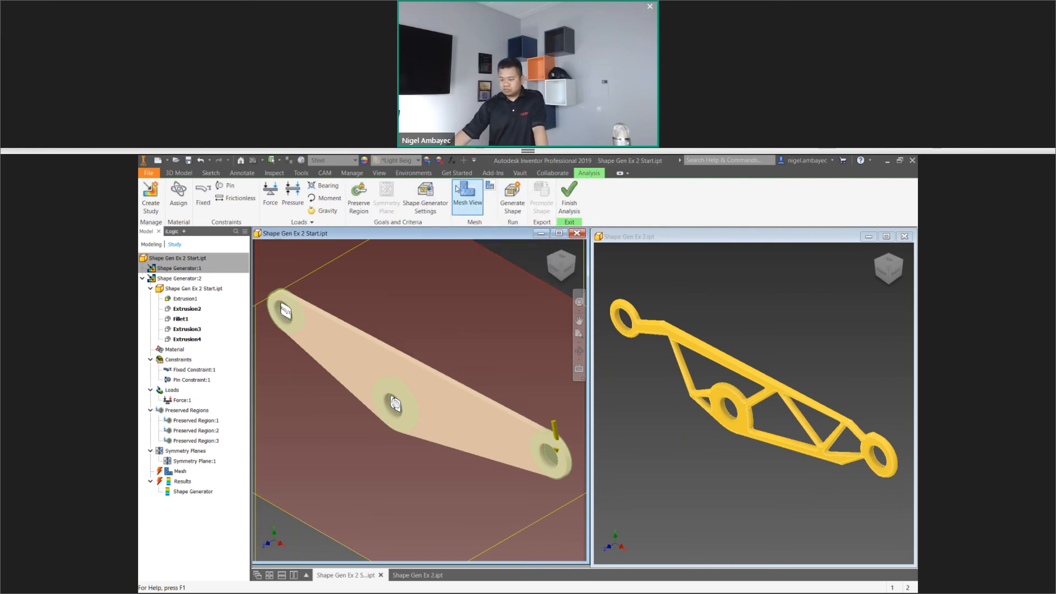
{"action": "left_click", "coordinate": [430, 192]}
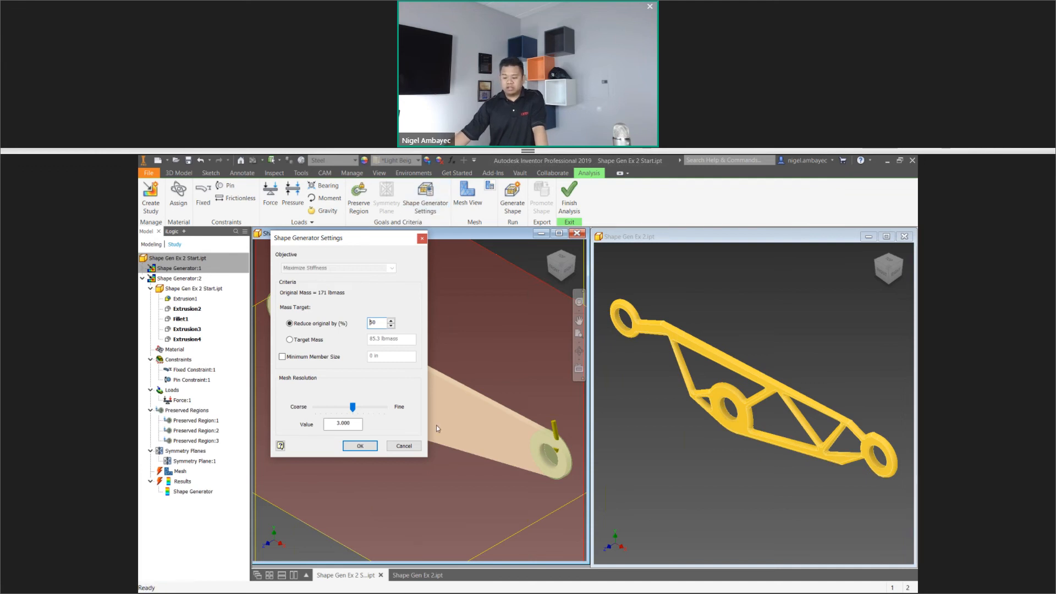
{"action": "double_click", "coordinate": [383, 325]}
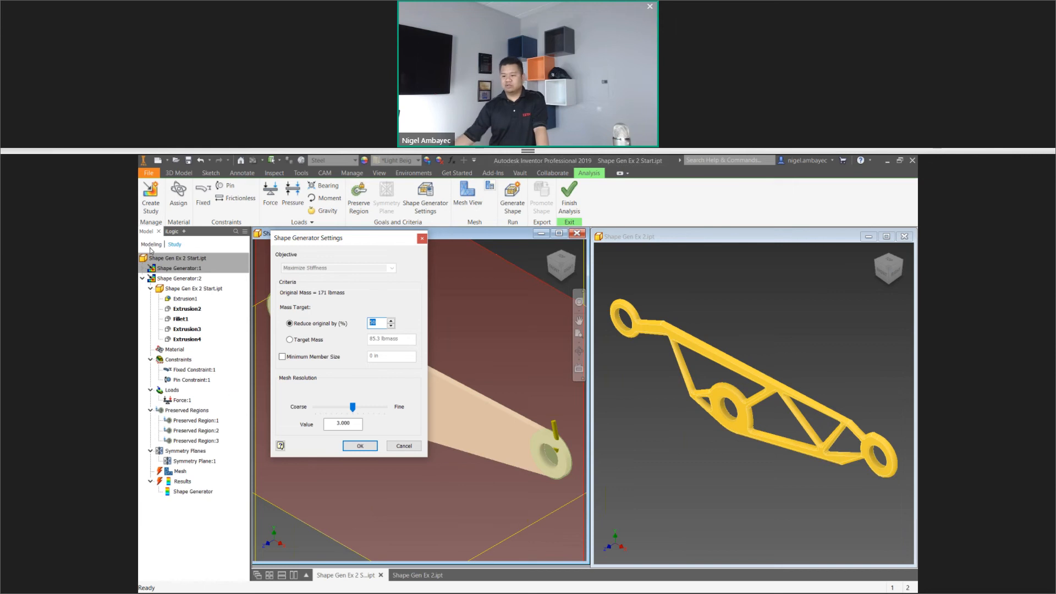
{"action": "left_click", "coordinate": [422, 238]}
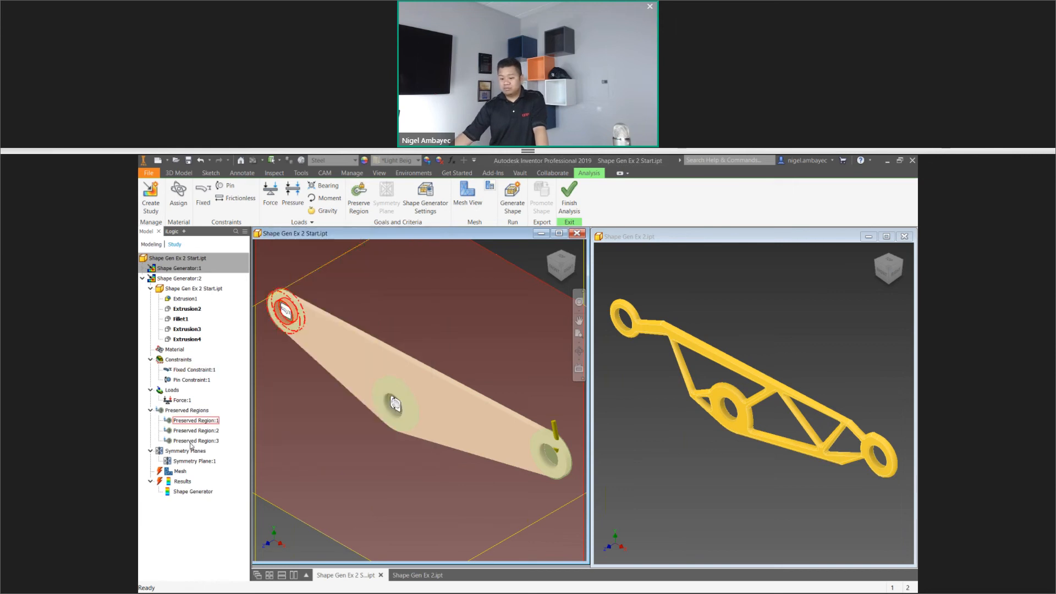
{"action": "right_click", "coordinate": [179, 471]}
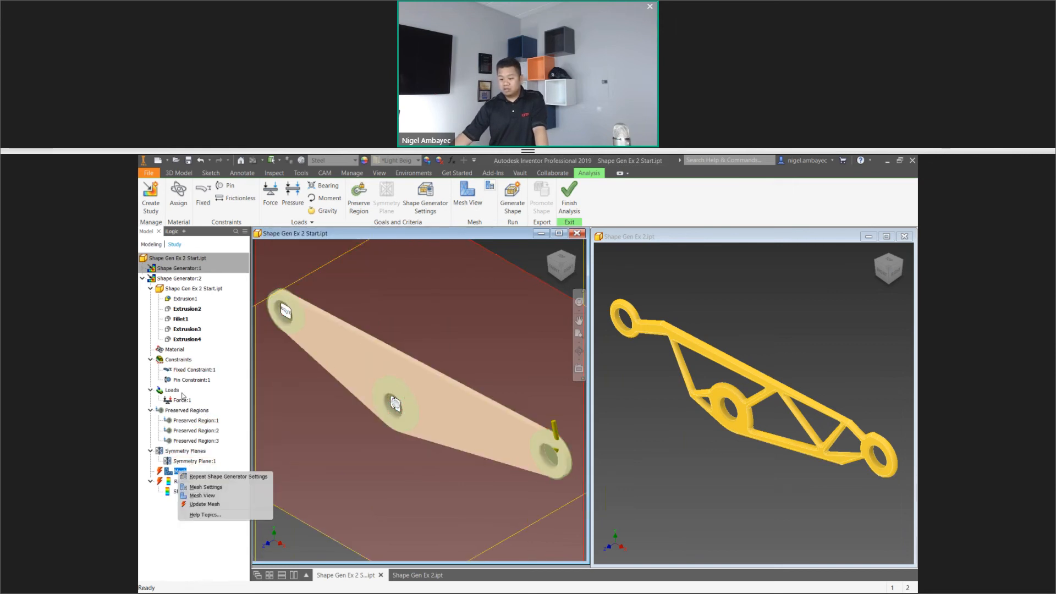
{"action": "key", "text": "Escape"}
{"action": "left_click", "coordinate": [569, 198]}
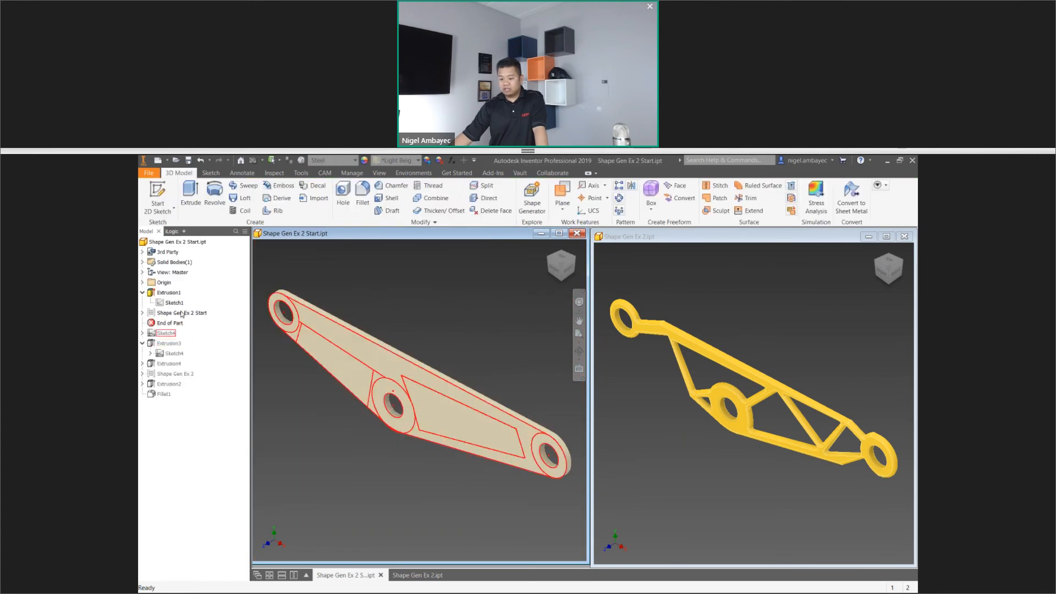
Display Shape Gen Ex 2 Start.ipt in the Wireframe visual style and make its mesh feature under Shape Gen Ex 2 Start visible
{"action": "left_click", "coordinate": [379, 172]}
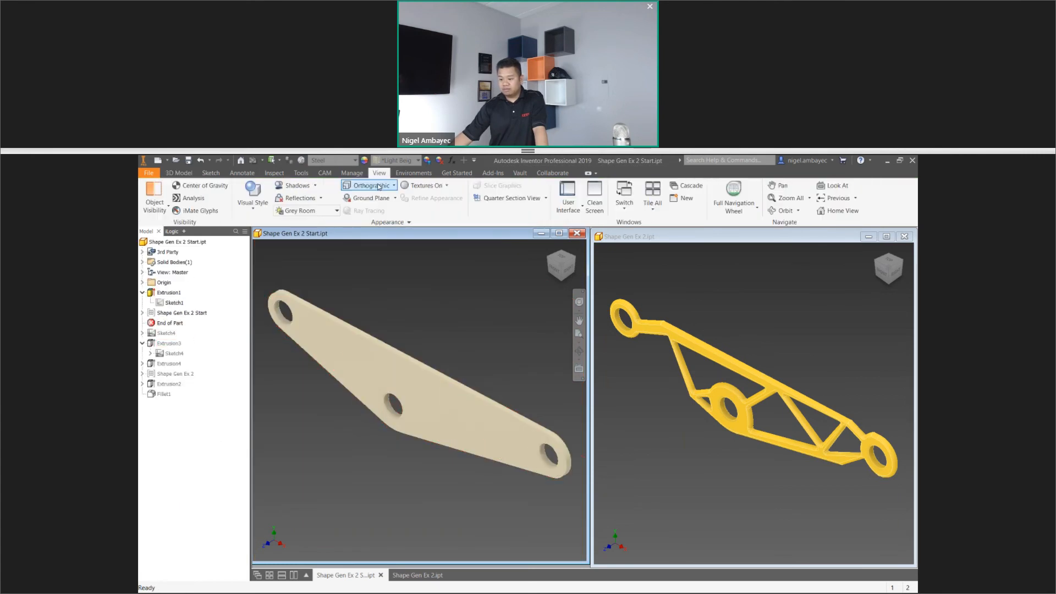
{"action": "left_click", "coordinate": [253, 198]}
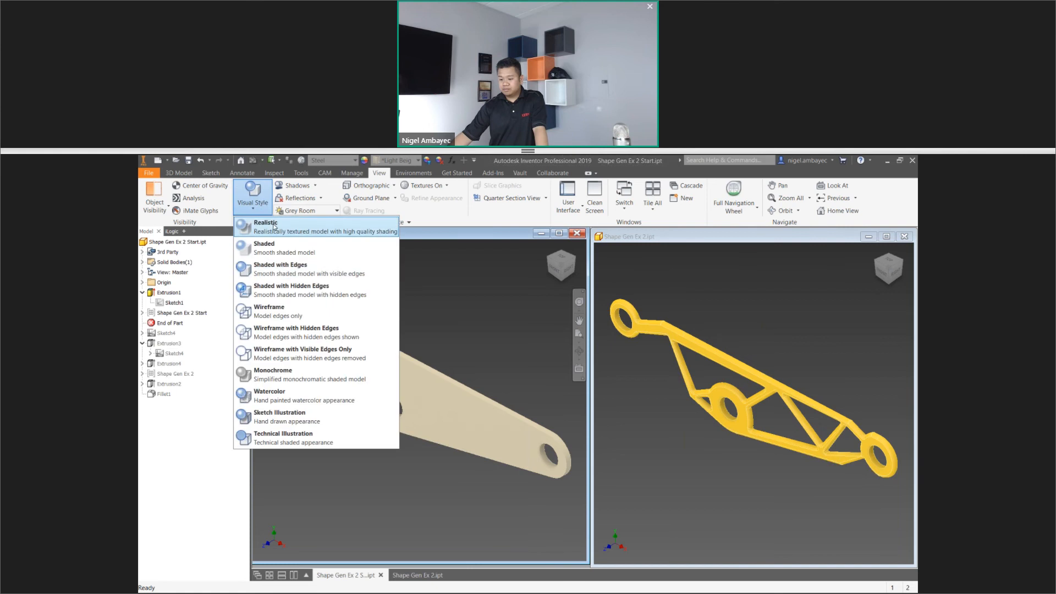
{"action": "left_click", "coordinate": [278, 311]}
{"action": "right_click", "coordinate": [183, 313]}
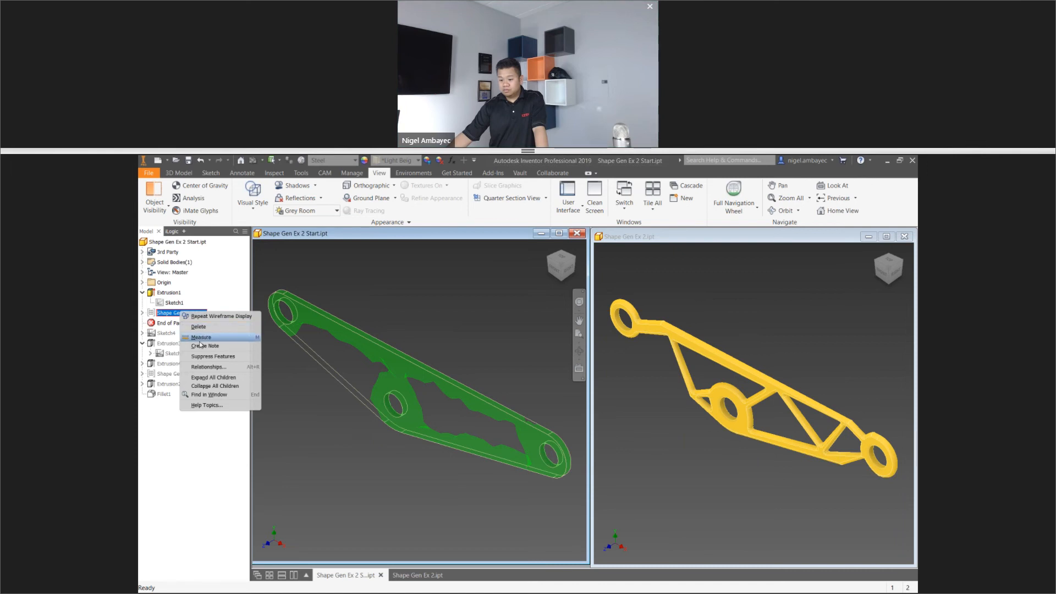
{"action": "left_click", "coordinate": [413, 253]}
{"action": "left_click", "coordinate": [411, 297]}
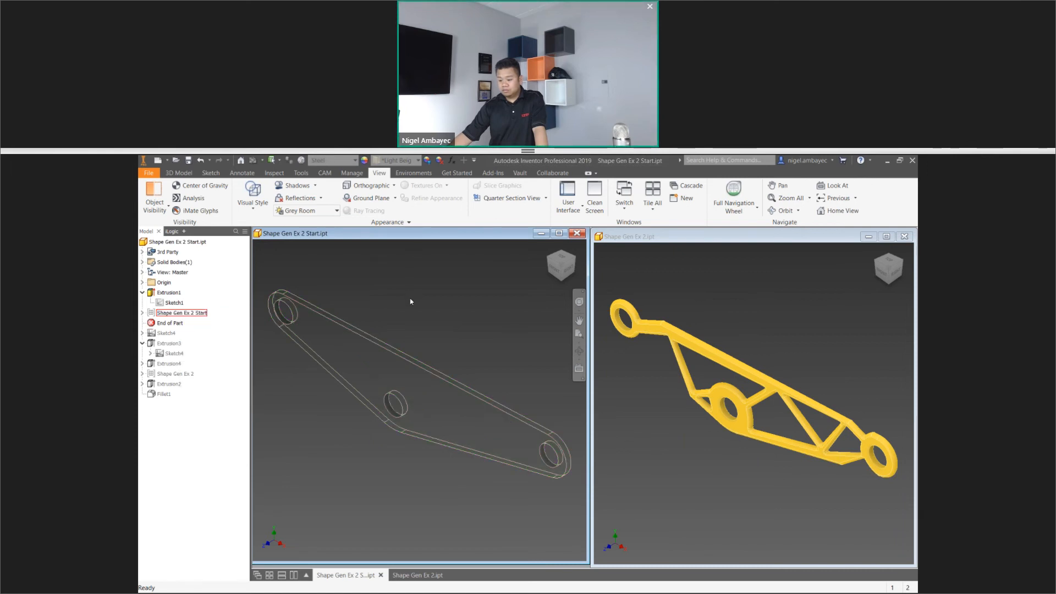
{"action": "left_click", "coordinate": [142, 312]}
{"action": "right_click", "coordinate": [193, 324]}
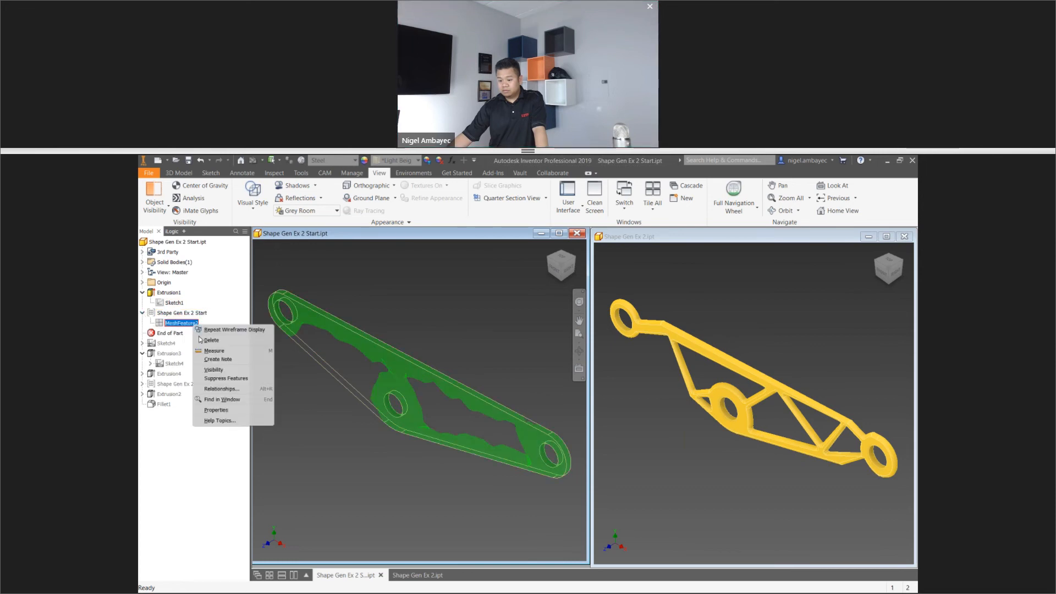
{"action": "left_click", "coordinate": [213, 369]}
Make the mesh feature of Shape Gen Ex 2.ipt visible and display that part in the Wireframe visual style
{"action": "left_click", "coordinate": [671, 312]}
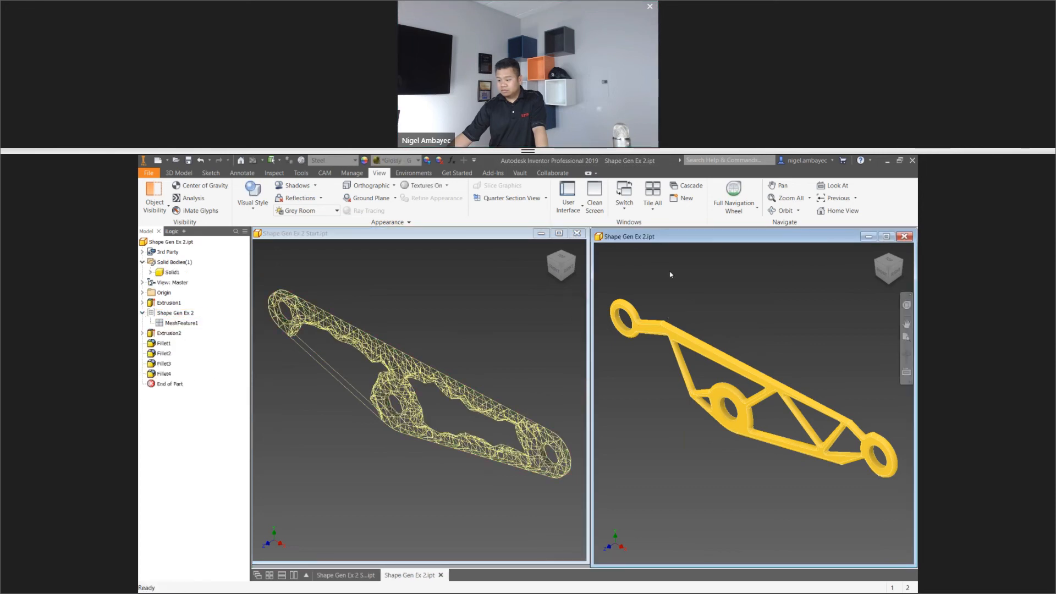
{"action": "right_click", "coordinate": [181, 323]}
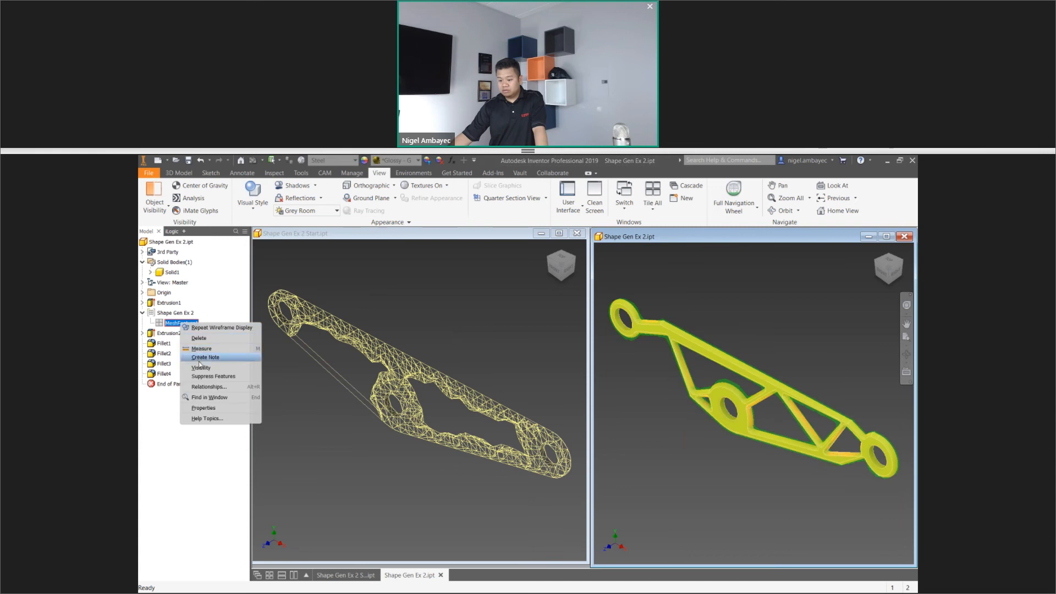
{"action": "left_click", "coordinate": [201, 367]}
{"action": "left_click", "coordinate": [252, 200]}
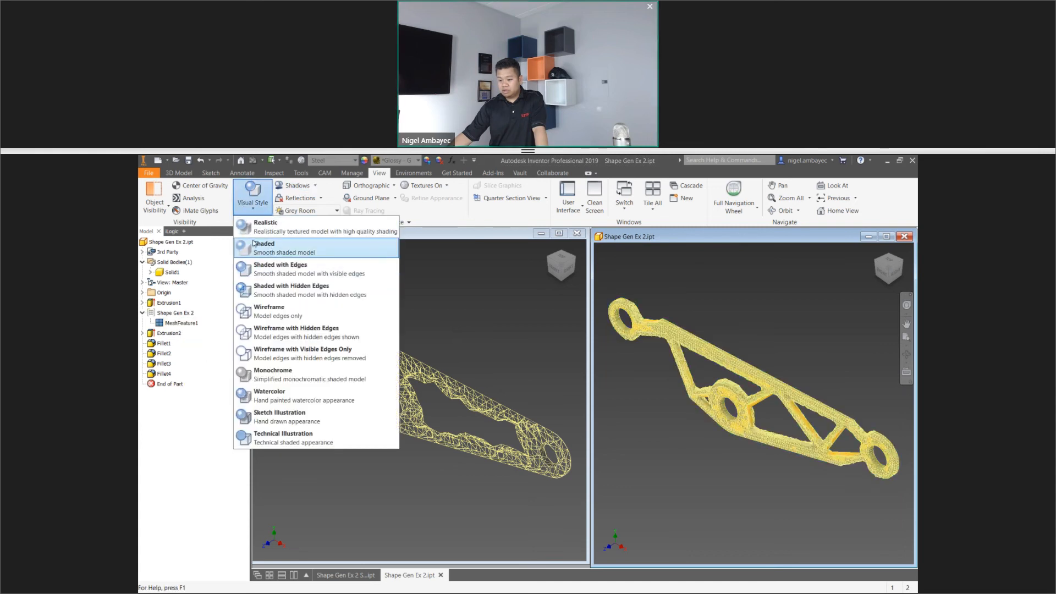
{"action": "left_click", "coordinate": [269, 309]}
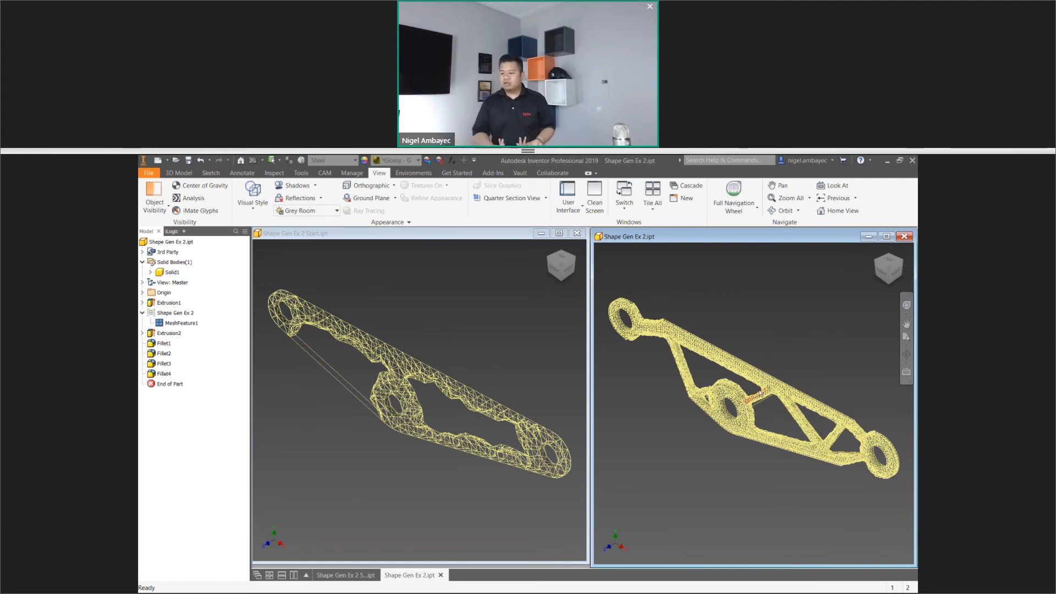
{"action": "mouse_move", "coordinate": [773, 406]}
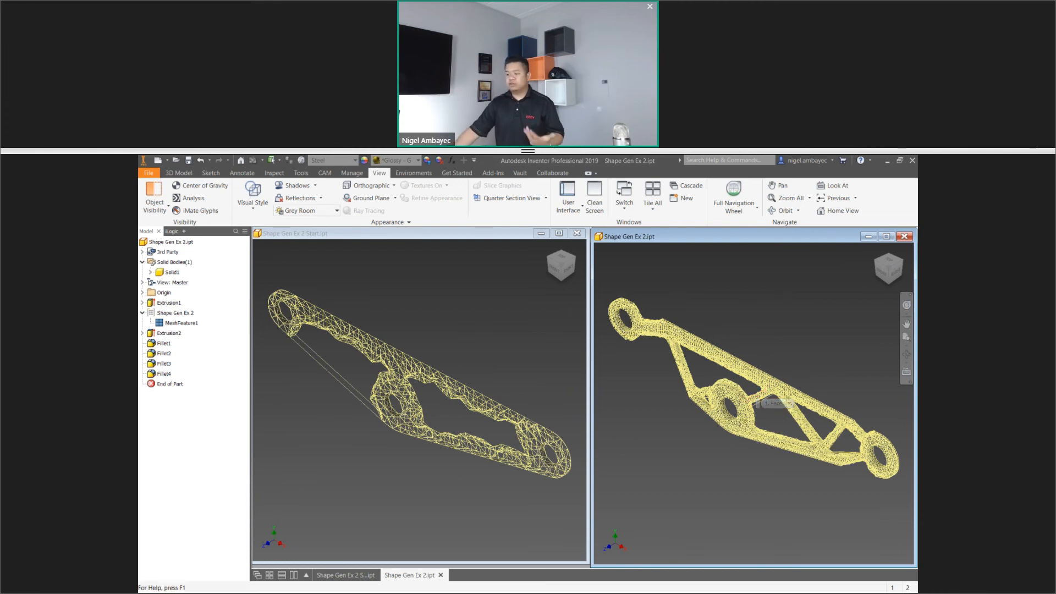
{"action": "key", "text": "alt+Tab"}
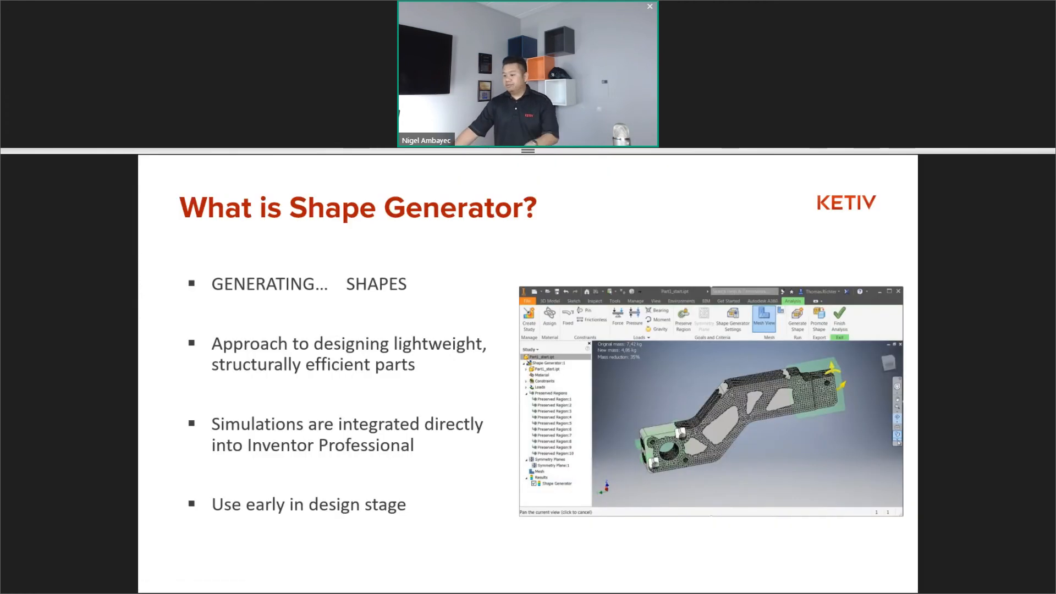
{"action": "left_click", "coordinate": [696, 563]}
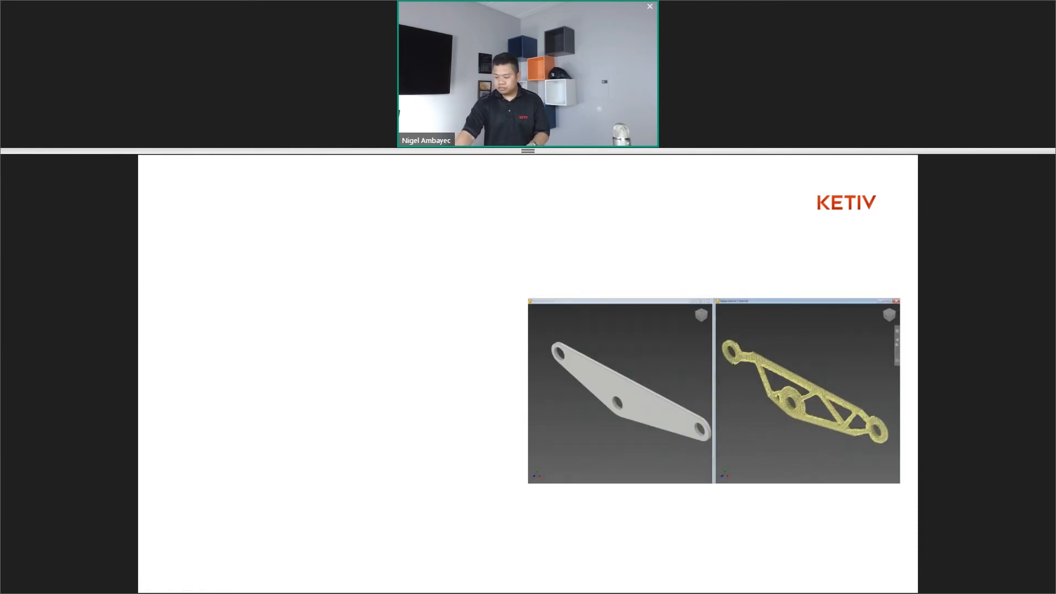
{"action": "key", "text": "Right"}
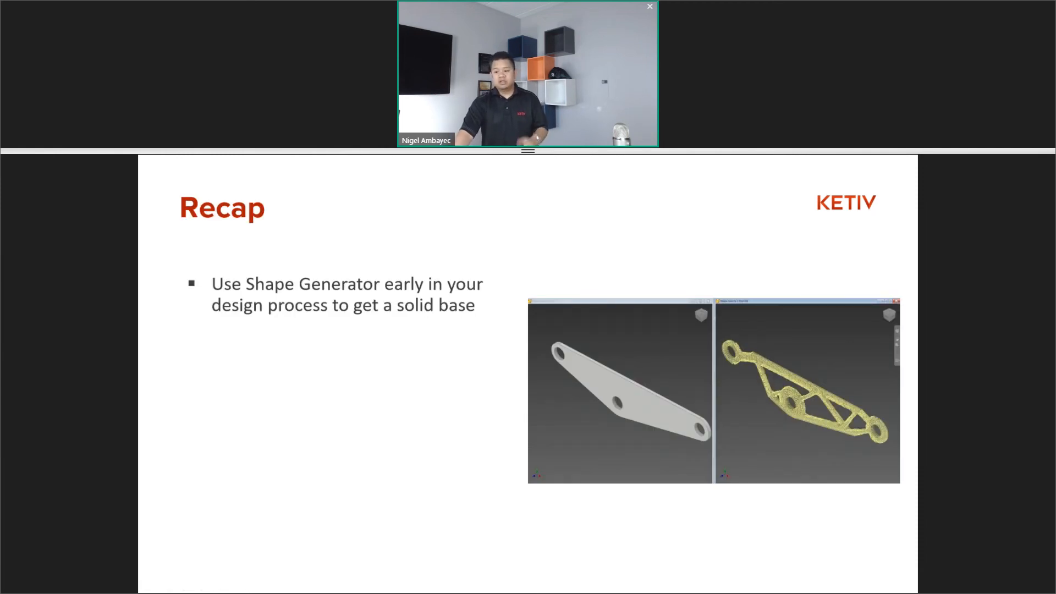
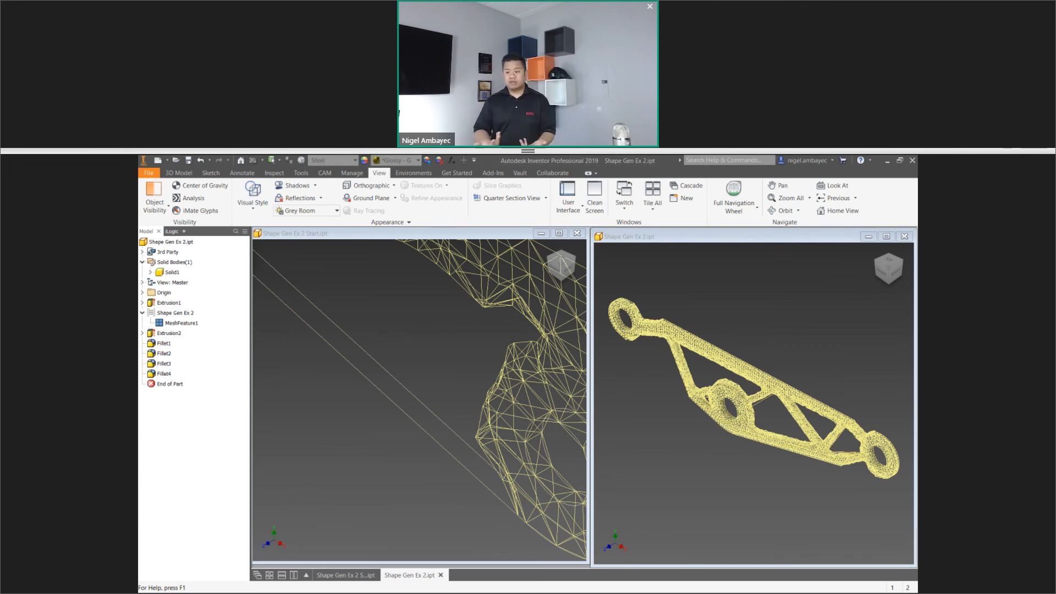
Review the mesh settings and Shape Generator settings of the Shape Gen Ex 2.ipt study, and examine the mesh around its upper end hole
{"action": "left_click", "coordinate": [673, 376]}
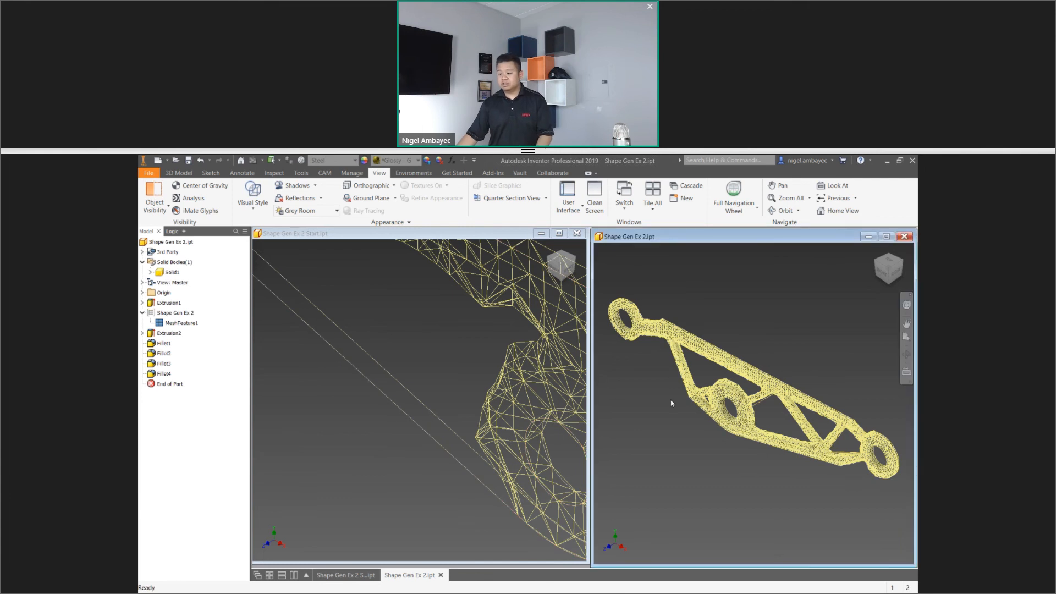
{"action": "left_click", "coordinate": [414, 175]}
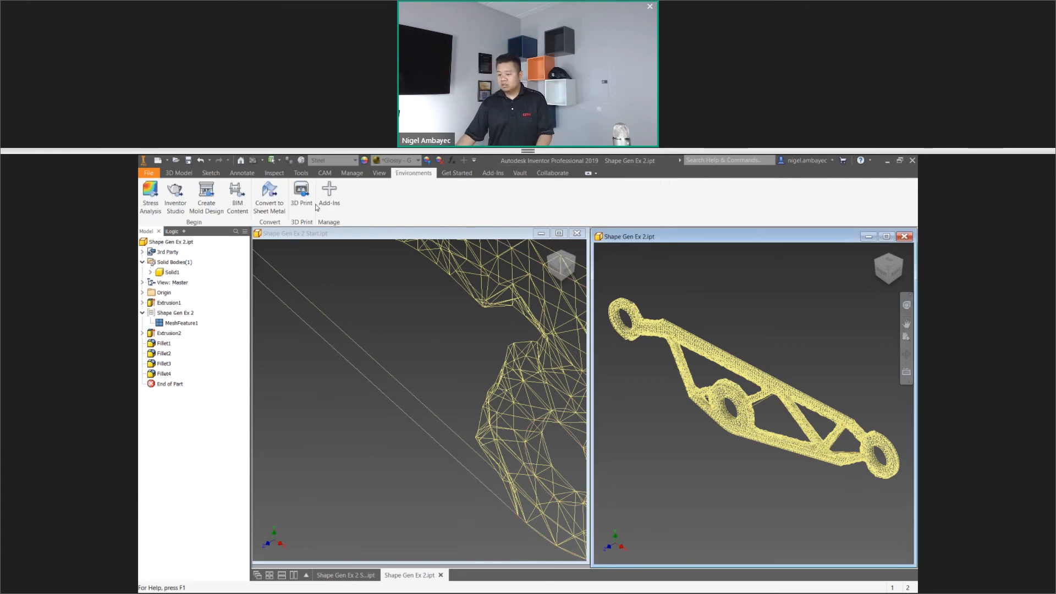
{"action": "left_click", "coordinate": [159, 204]}
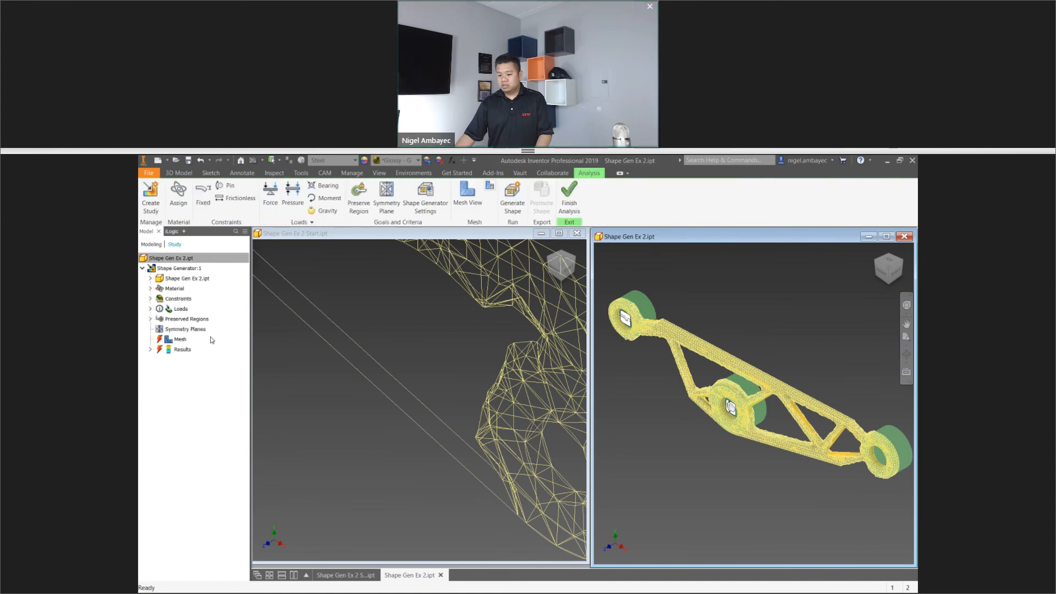
{"action": "double_click", "coordinate": [181, 341]}
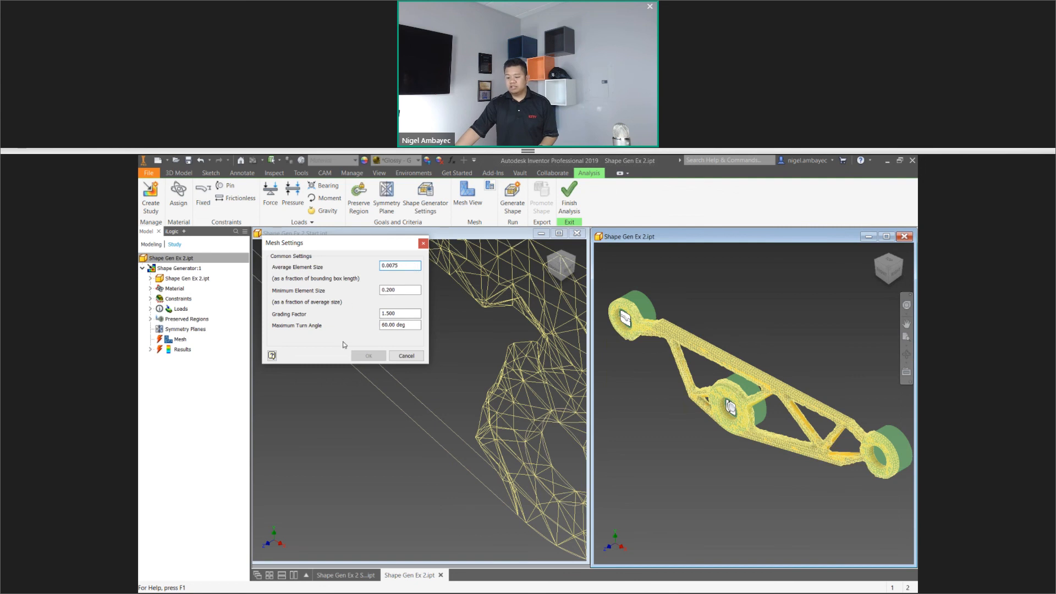
{"action": "left_click", "coordinate": [423, 243]}
{"action": "left_click", "coordinate": [425, 197]}
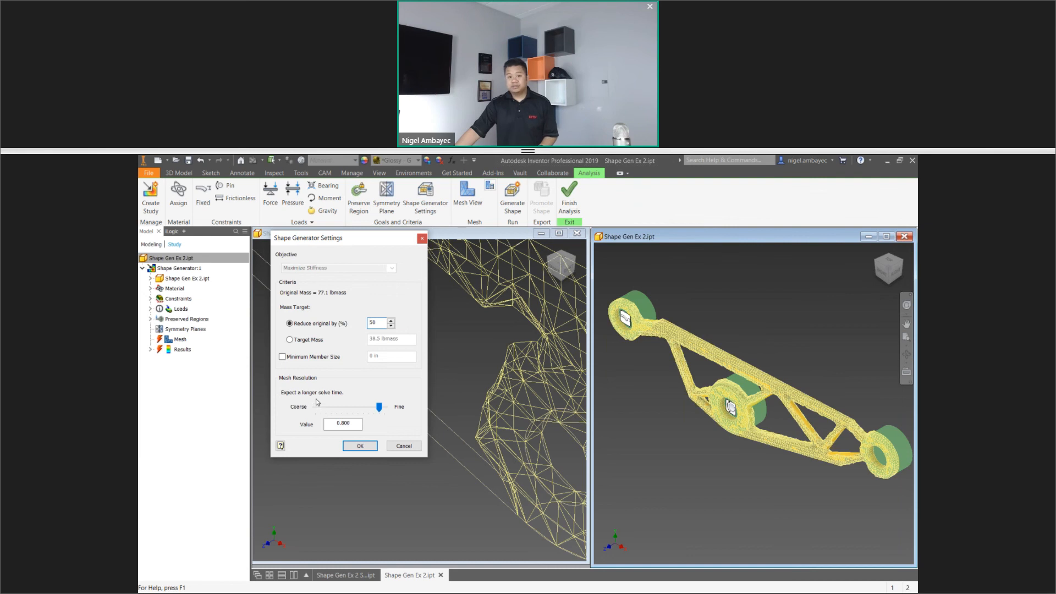
{"action": "left_click", "coordinate": [422, 239]}
{"action": "left_click", "coordinate": [489, 186]}
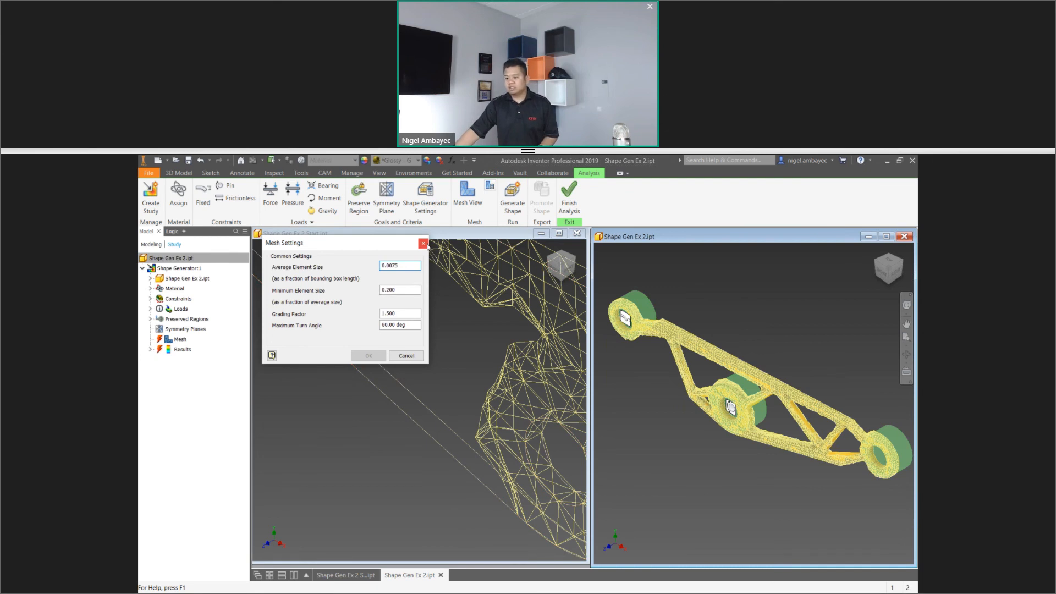
{"action": "left_click", "coordinate": [423, 244]}
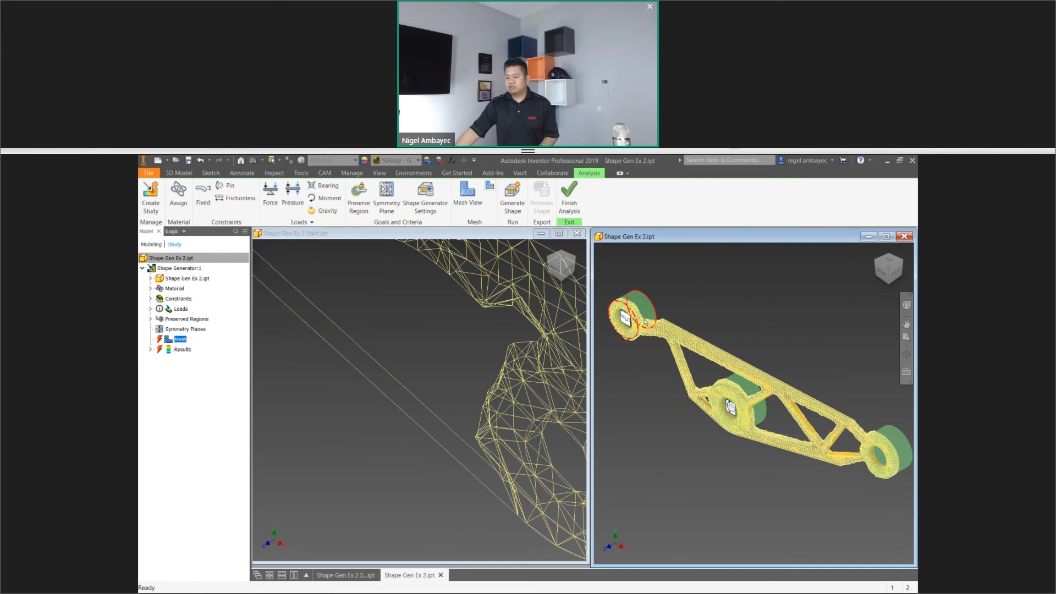
{"action": "scroll", "coordinate": [647, 323], "scroll_direction": "up", "scroll_amount": 5}
{"action": "scroll", "coordinate": [645, 354], "scroll_direction": "down", "scroll_amount": 5}
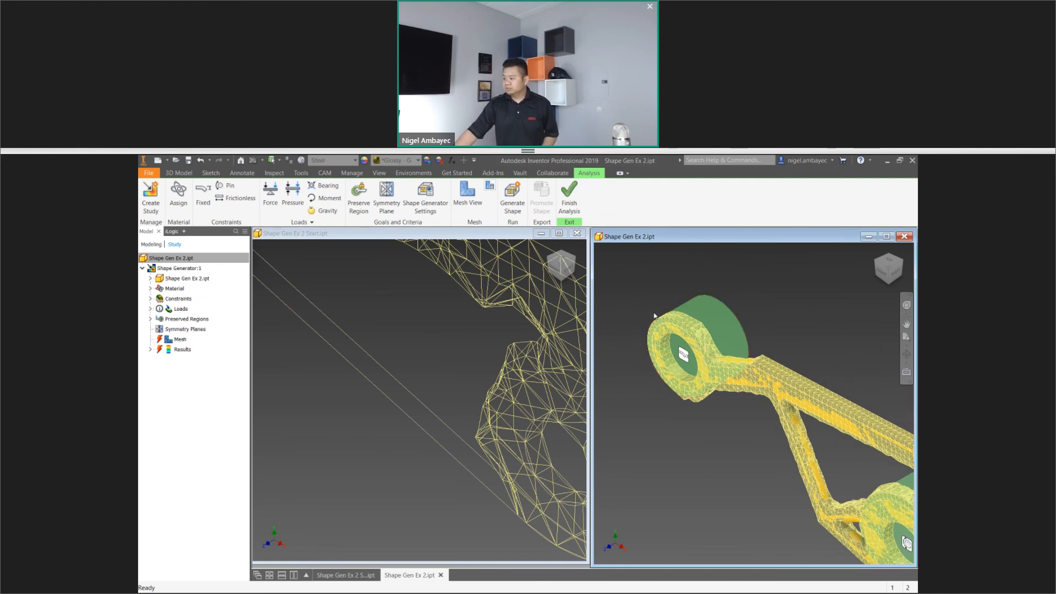
{"action": "scroll", "coordinate": [638, 329], "scroll_direction": "up", "scroll_amount": 3}
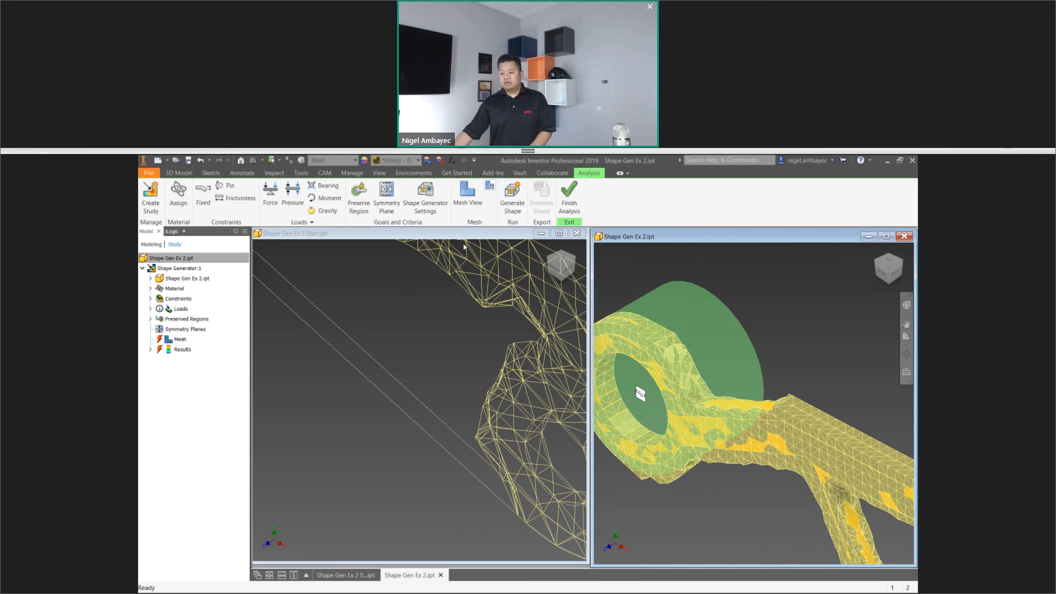
{"action": "left_click", "coordinate": [414, 173]}
{"action": "left_click", "coordinate": [150, 198]}
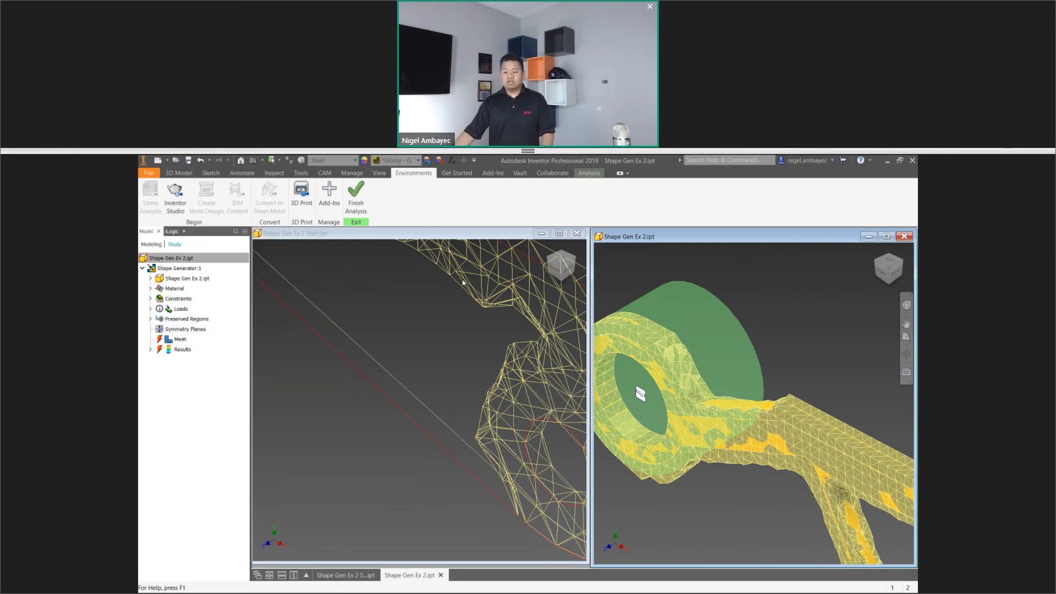
{"action": "left_click", "coordinate": [589, 173]}
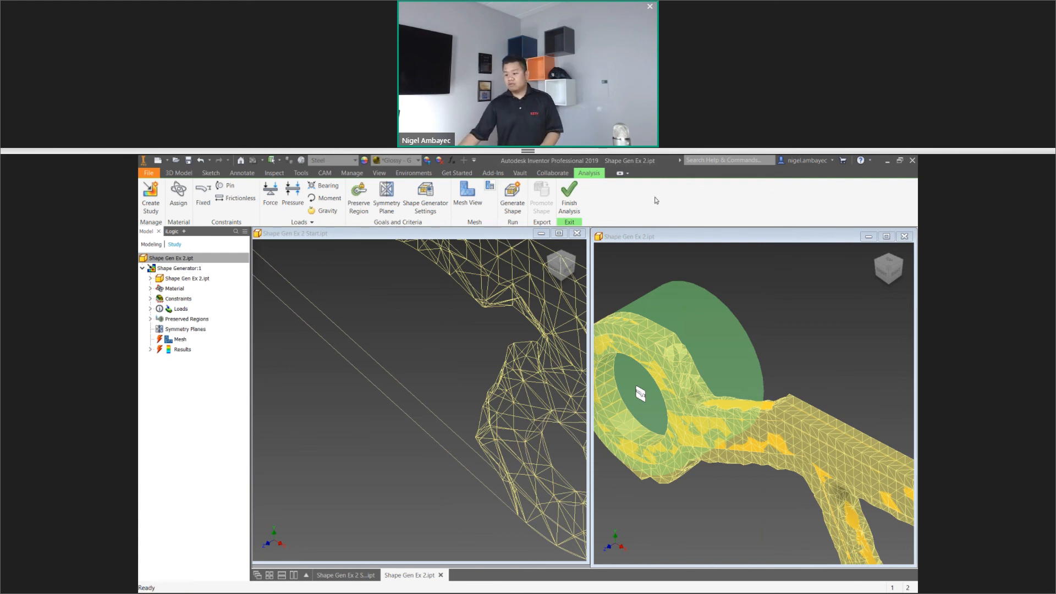
{"action": "left_click", "coordinate": [325, 173]}
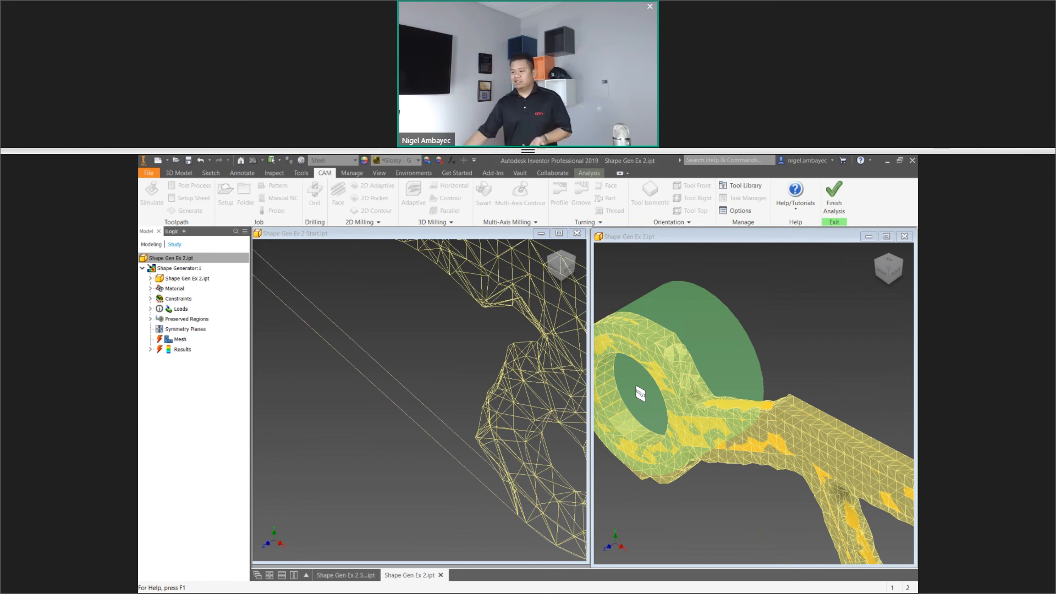
{"action": "scroll", "coordinate": [814, 503], "scroll_direction": "down", "scroll_amount": 4}
{"action": "middle_click_drag", "start_coordinate": [814, 503], "coordinate": [699, 342]}
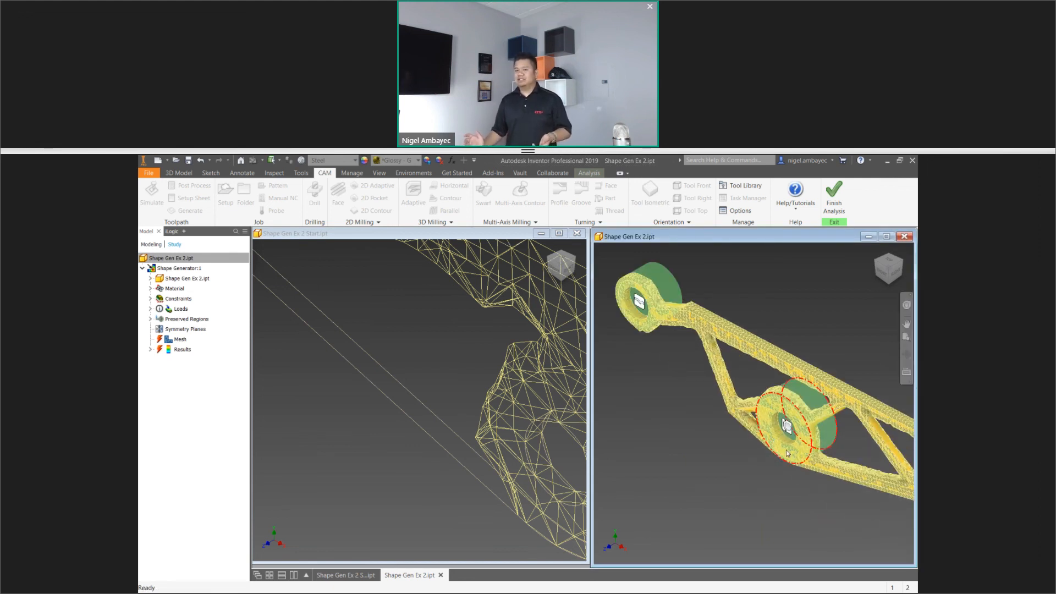
Maximize the Shape Gen Ex 2.ipt window and finish its Shape Generator analysis
{"action": "mouse_move", "coordinate": [787, 452]}
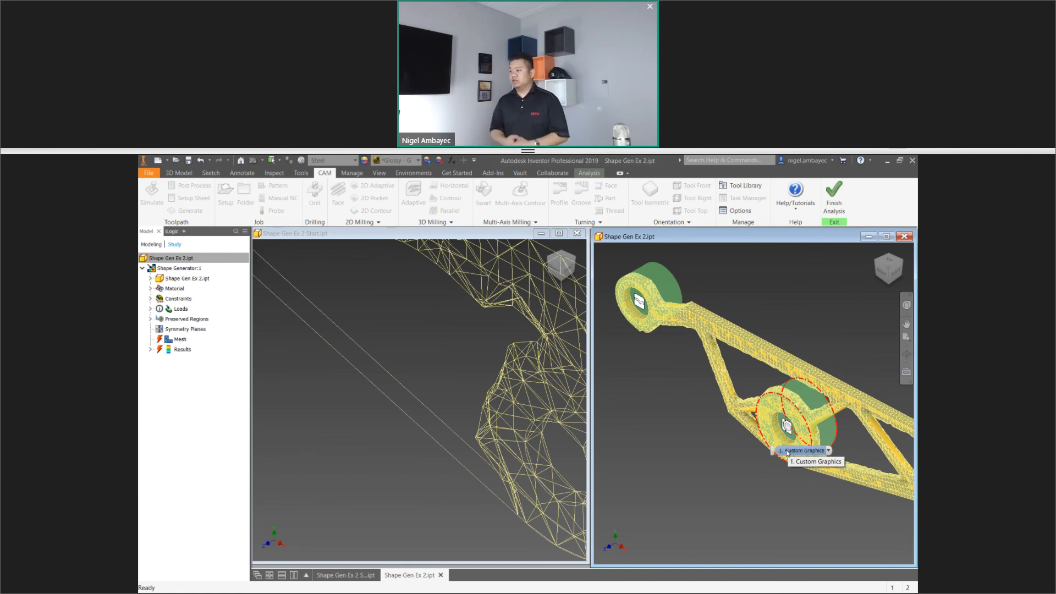
{"action": "left_click", "coordinate": [804, 451]}
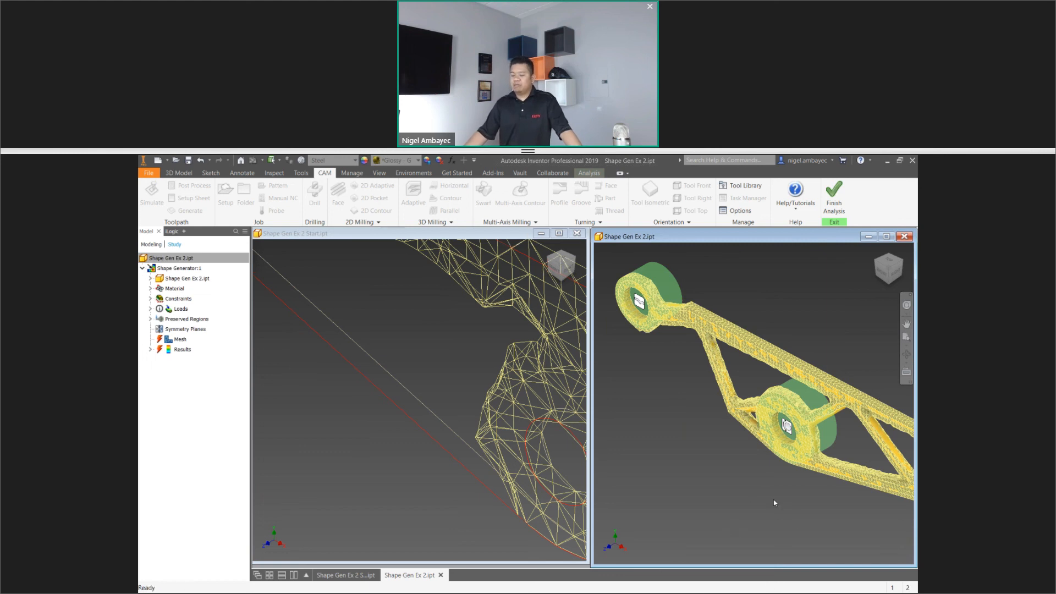
{"action": "double_click", "coordinate": [804, 240]}
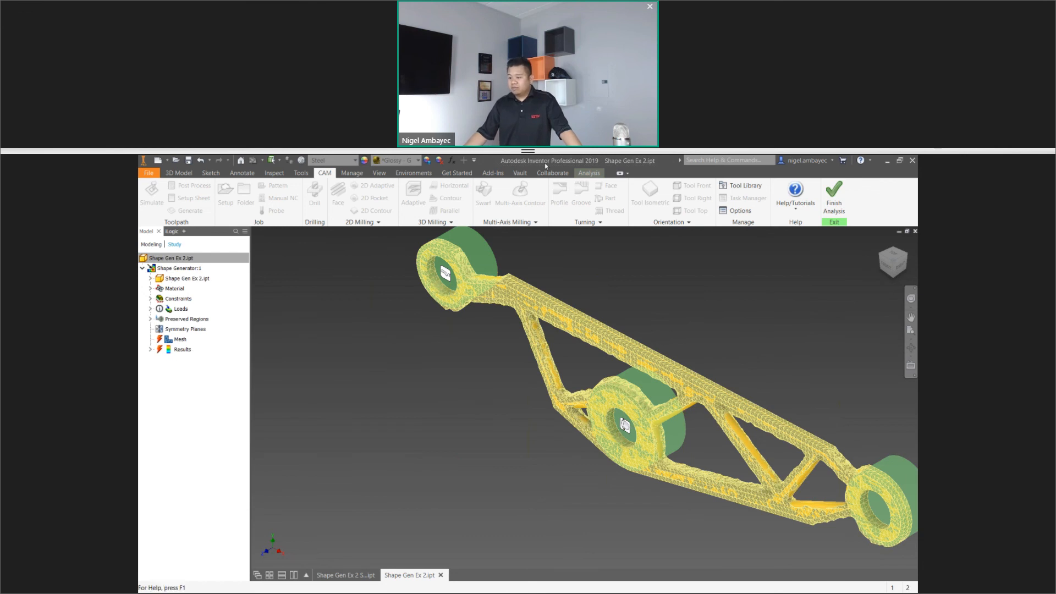
{"action": "left_click", "coordinate": [589, 173]}
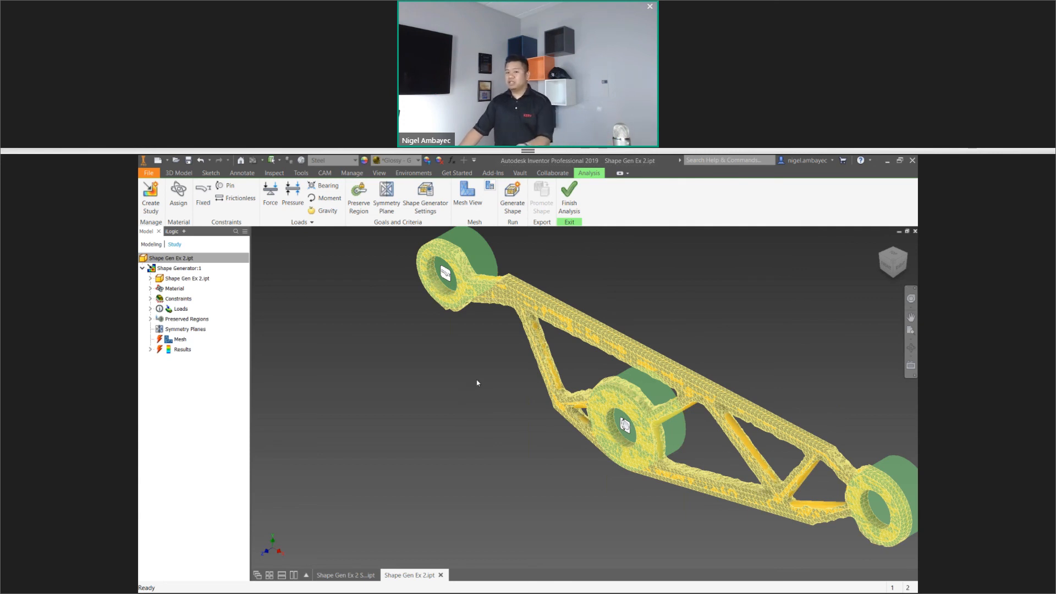
{"action": "left_click", "coordinate": [186, 173]}
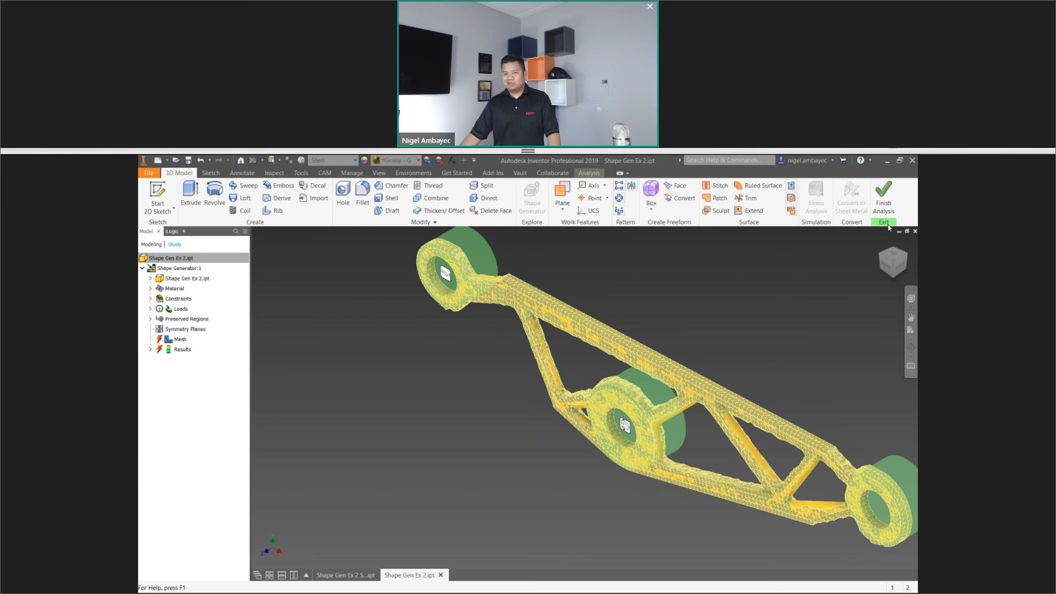
{"action": "left_click", "coordinate": [590, 172]}
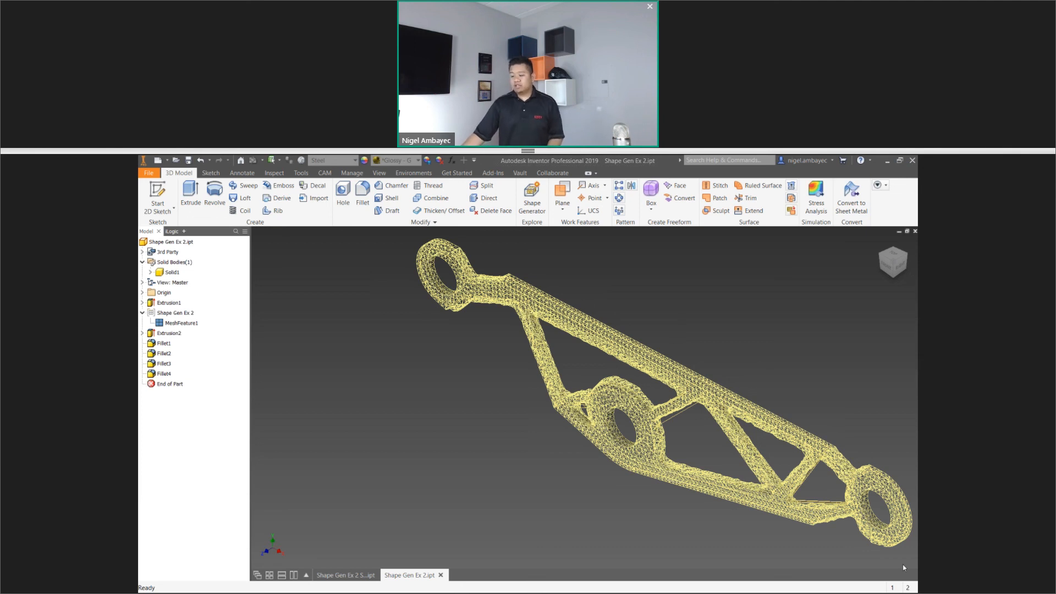
Create a Single Point Static Analysis study with bonded contacts for Shape Gen Ex 2.ipt, and examine the mesh around the middle hole
{"action": "middle_click_drag", "start_coordinate": [786, 378], "coordinate": [693, 365]}
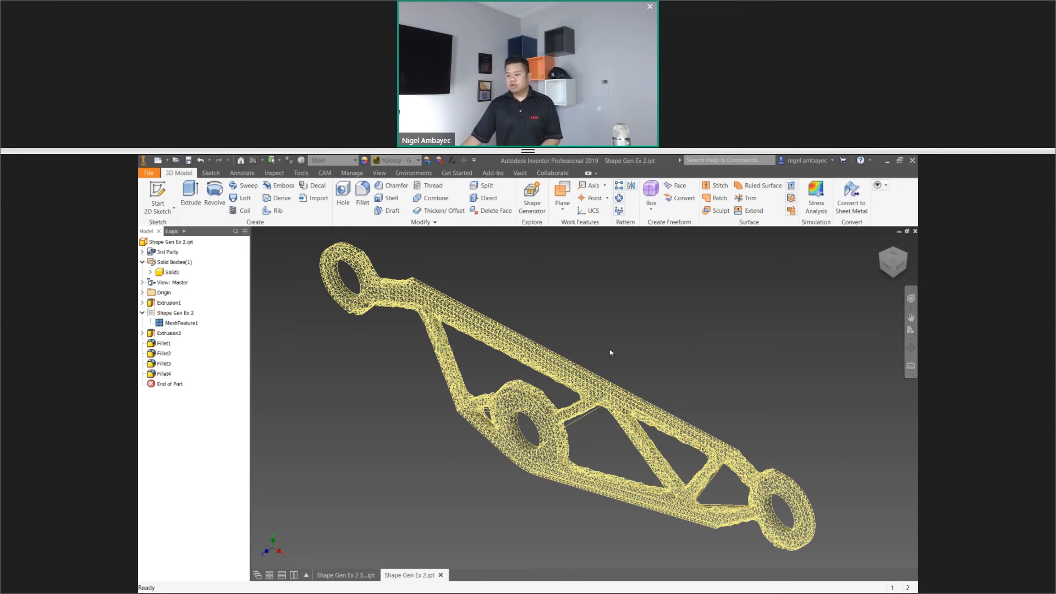
{"action": "left_click", "coordinate": [414, 173]}
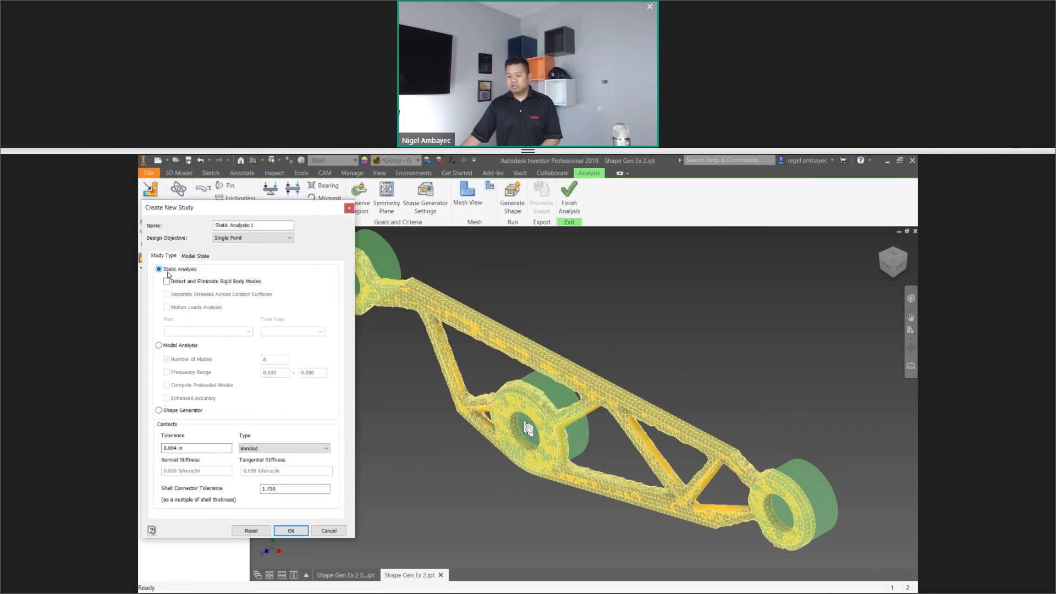
{"action": "left_click", "coordinate": [291, 531]}
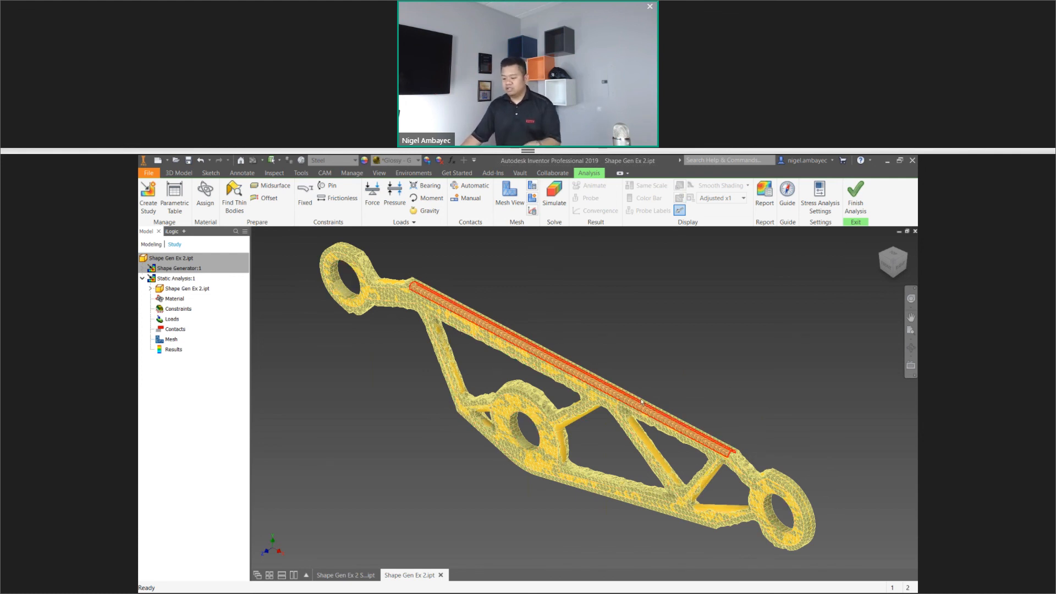
{"action": "mouse_move", "coordinate": [754, 374]}
{"action": "middle_mouse_down", "text": "shift"}
{"action": "mouse_move", "coordinate": [787, 349]}
{"action": "mouse_move", "coordinate": [762, 367]}
{"action": "middle_mouse_up", "text": "shift"}
{"action": "scroll", "coordinate": [513, 415], "scroll_direction": "down", "scroll_amount": 3}
{"action": "scroll", "coordinate": [513, 414], "scroll_direction": "down", "scroll_amount": 3}
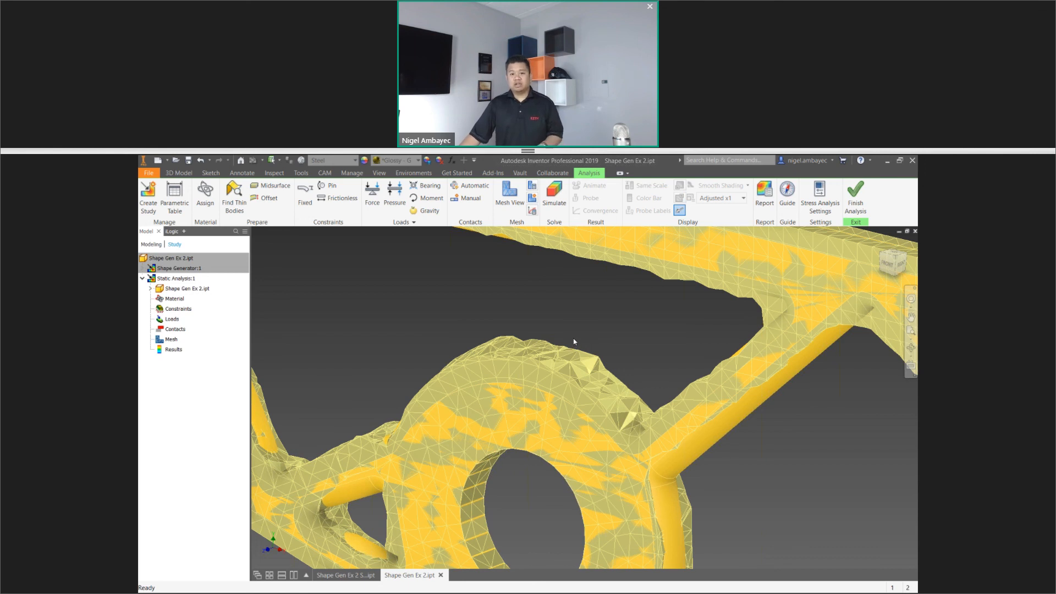
{"action": "scroll", "coordinate": [574, 341], "scroll_direction": "up", "scroll_amount": 10}
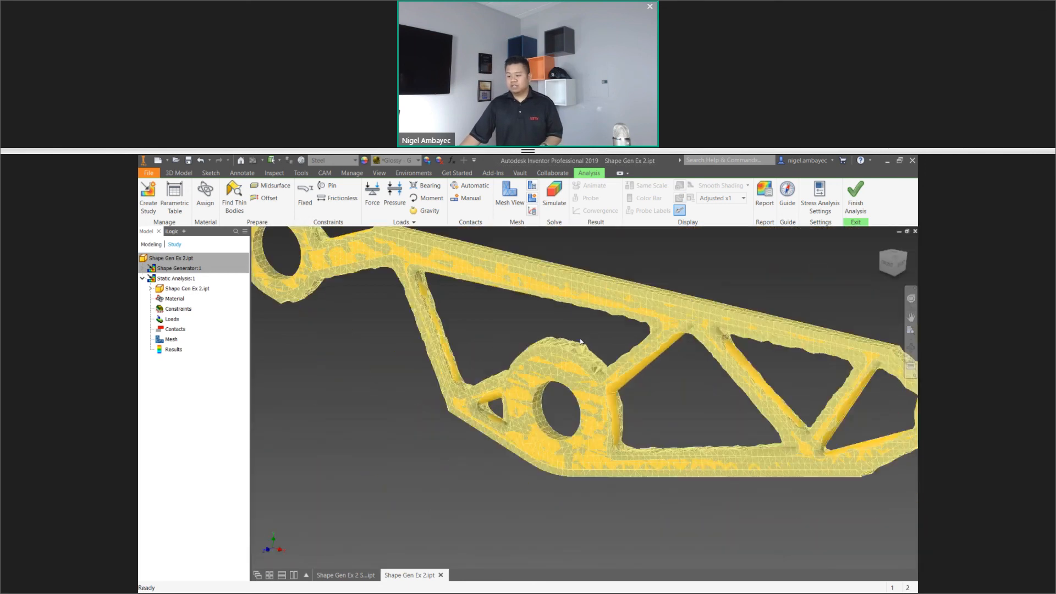
{"action": "middle_click_drag", "start_coordinate": [586, 342], "coordinate": [570, 363]}
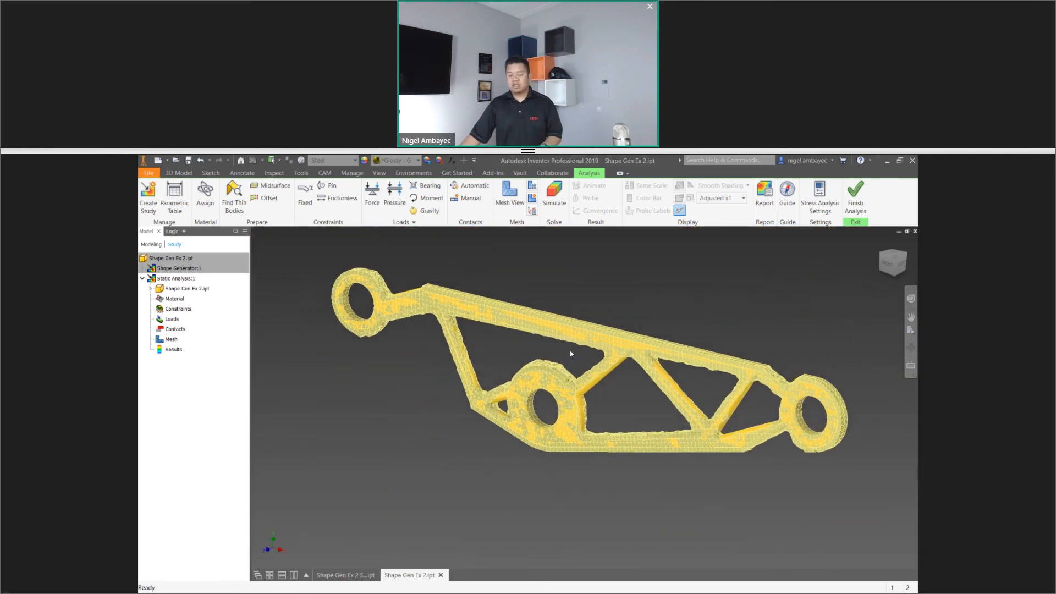